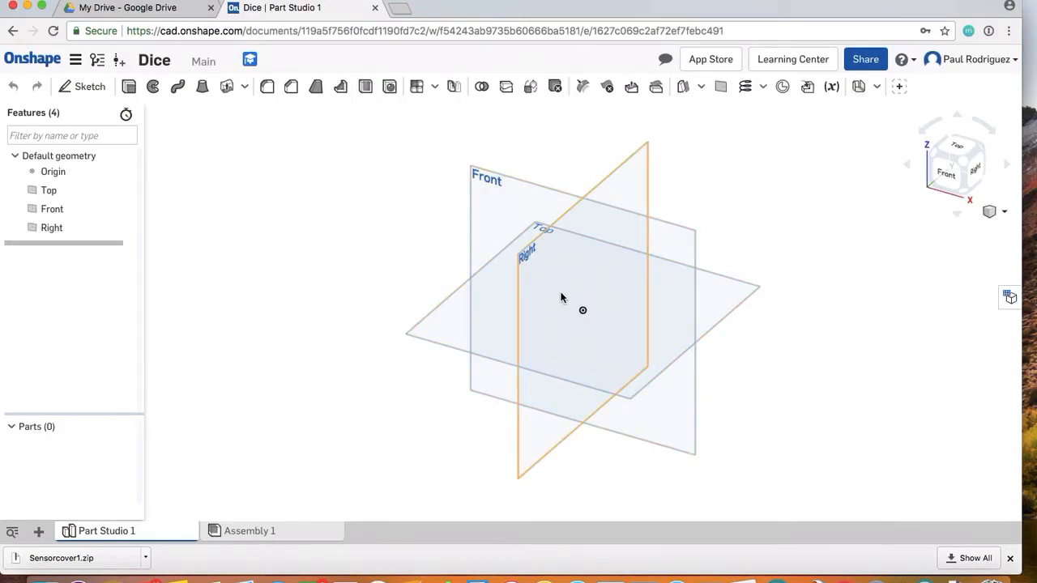
Start a new sketch on the Top plane.
right_click_drag(560, 298, 705, 340)
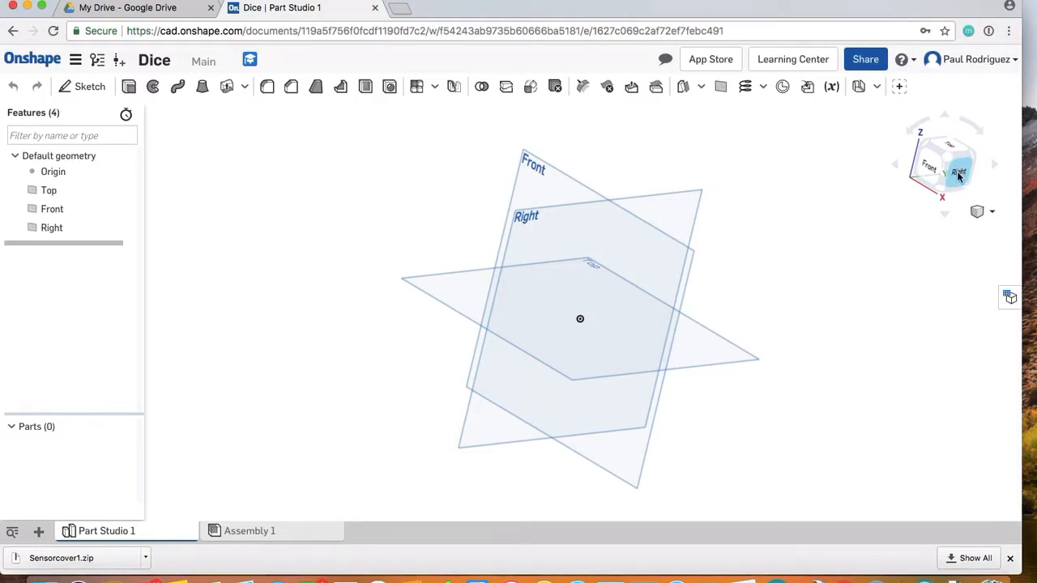
mouse_move(957, 178)
left_mouse_down()
mouse_move(924, 195)
mouse_move(952, 170)
left_mouse_up()
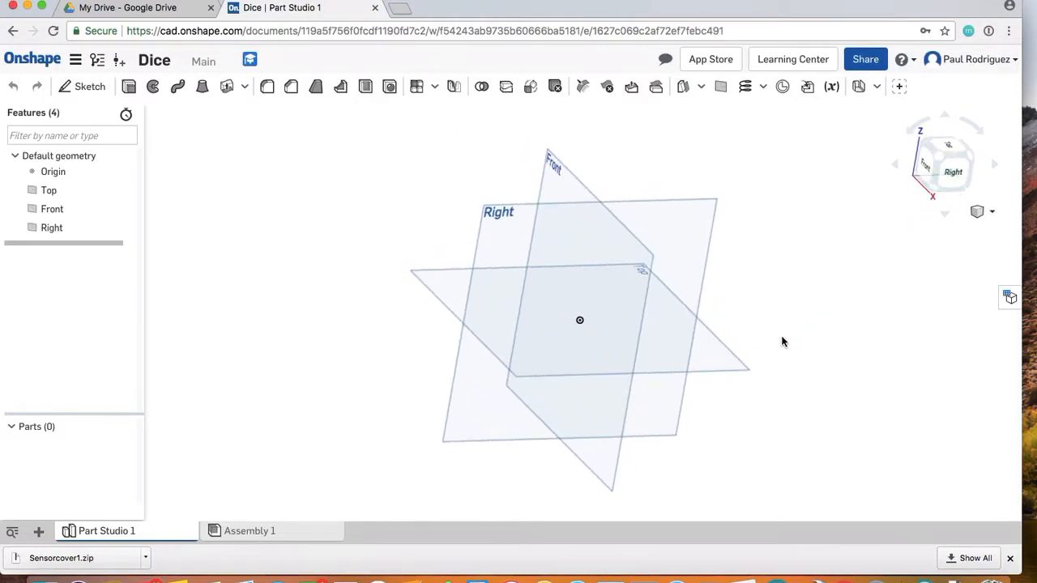
left_click(82, 88)
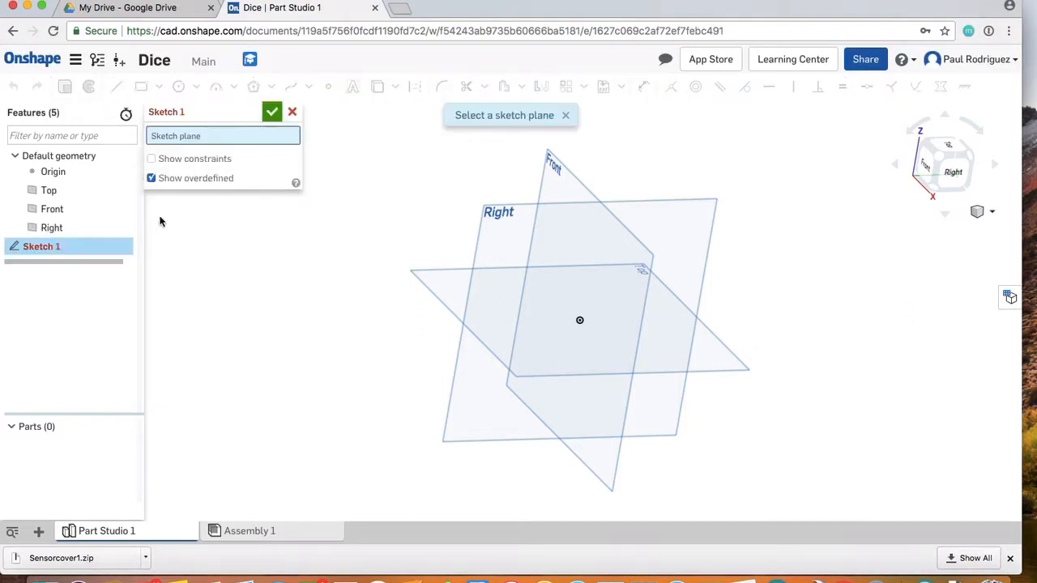
right_click_drag(413, 394, 384, 406)
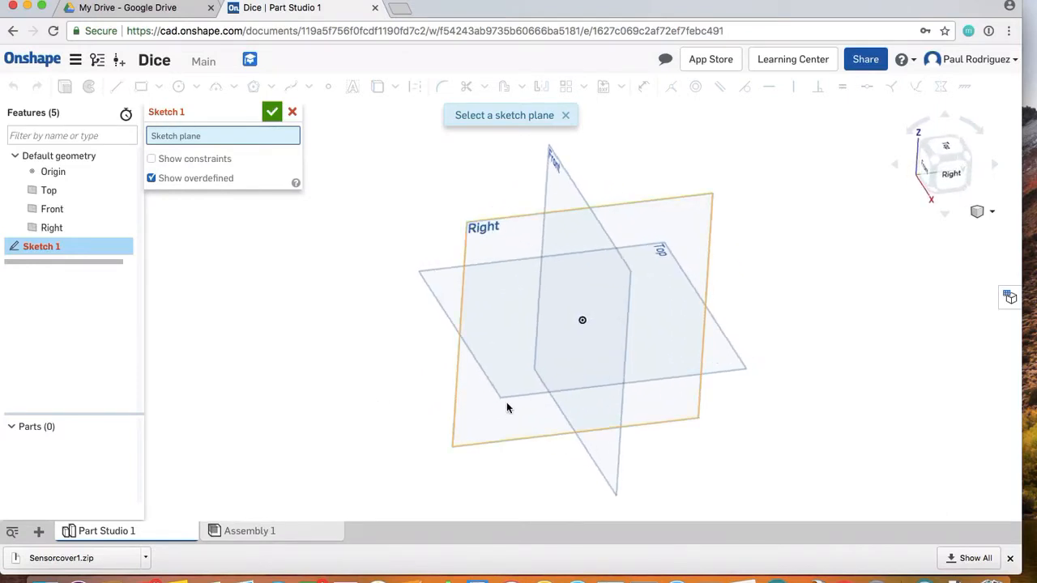
left_click(532, 393)
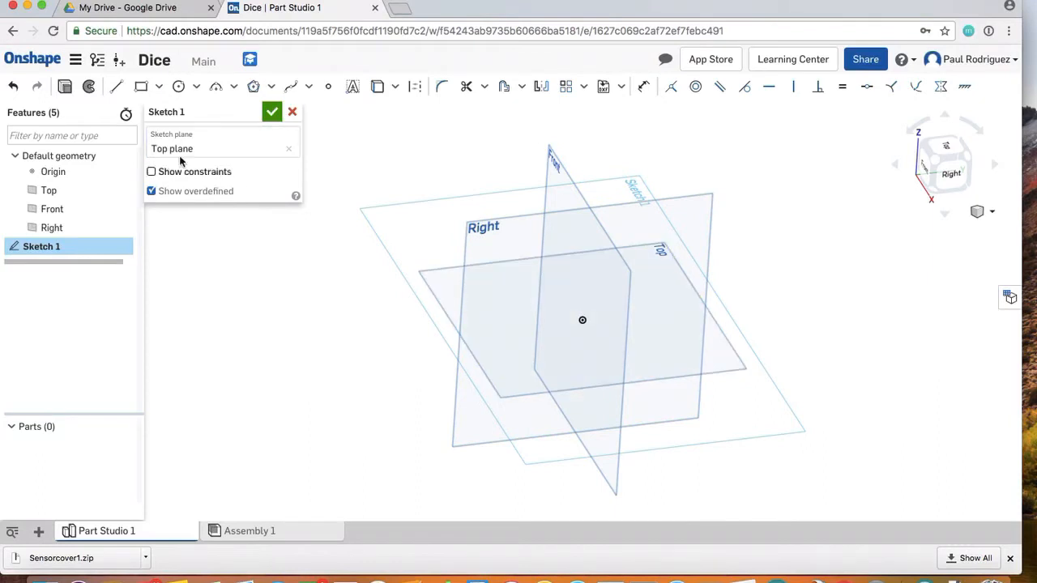
Sketch a corner rectangle about 2.18 in wide and 1.76 in high around the origin, viewed from the top.
left_click(144, 92)
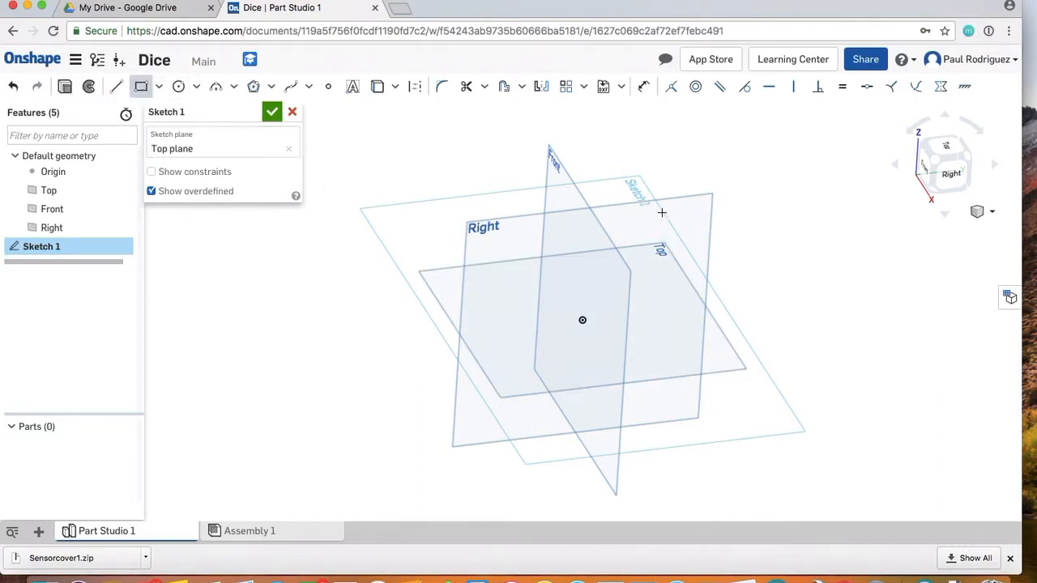
left_click(924, 154)
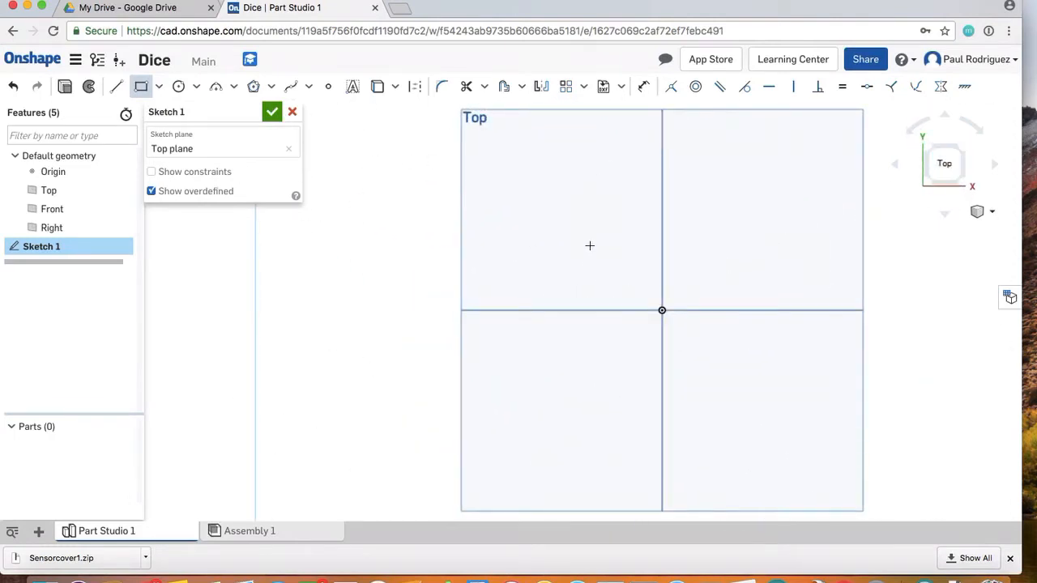
left_click_drag(589, 246, 736, 364)
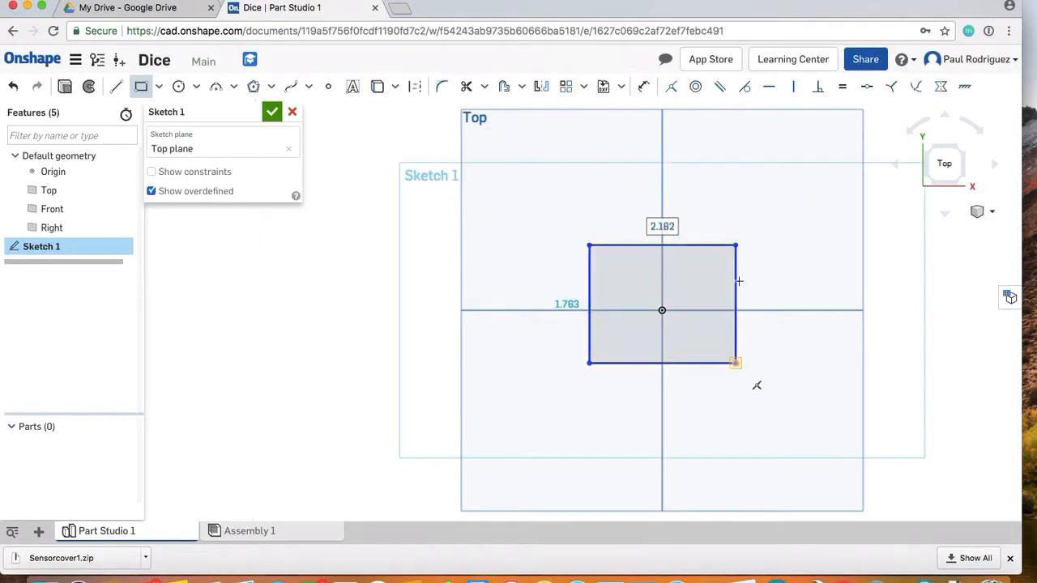
Dimension the rectangle's width and height to 1 in each and finish the sketch.
left_click(643, 89)
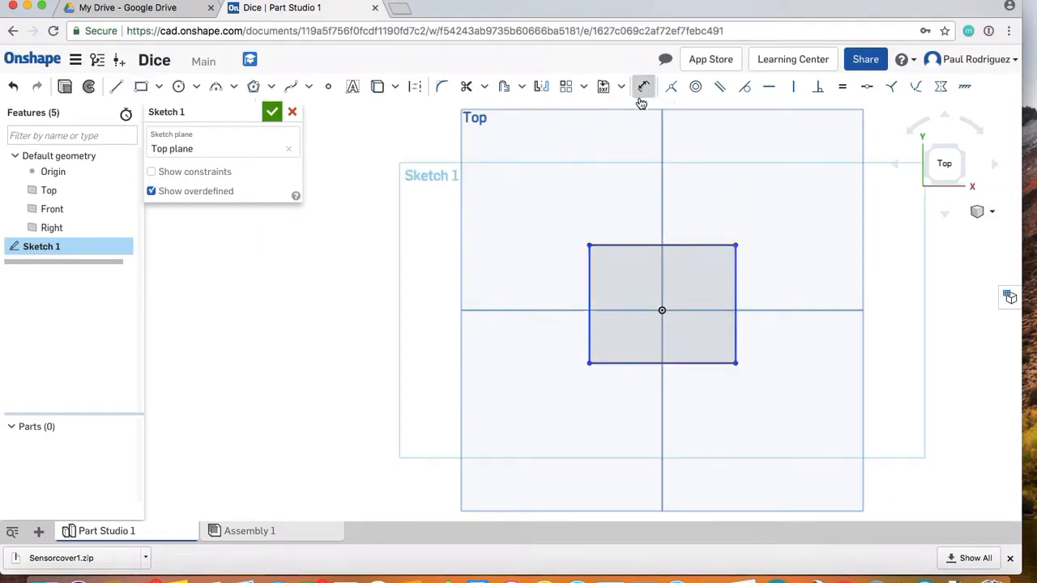
left_click(626, 245)
left_click(633, 197)
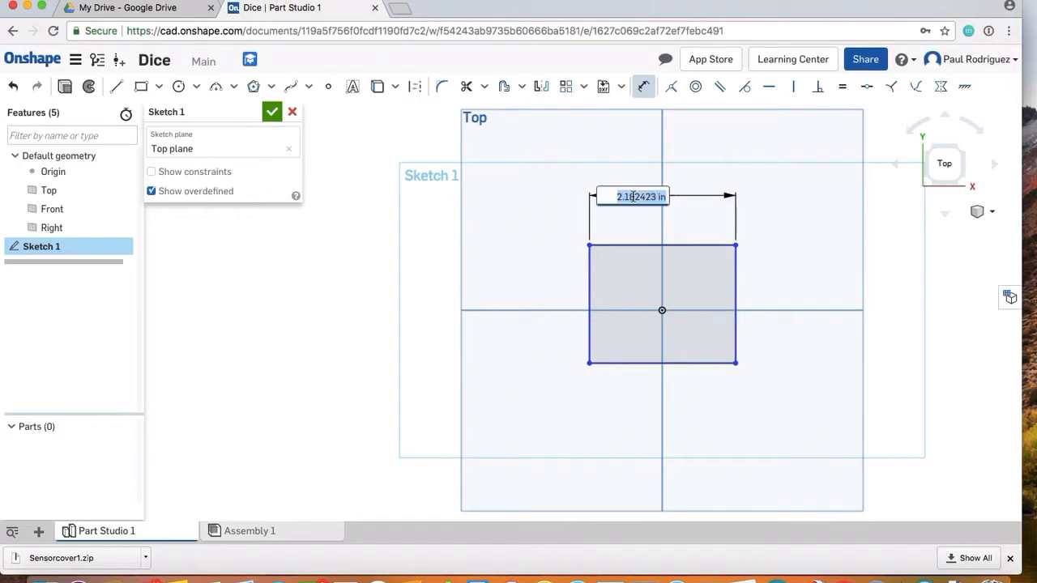
type("1")
key("Return")
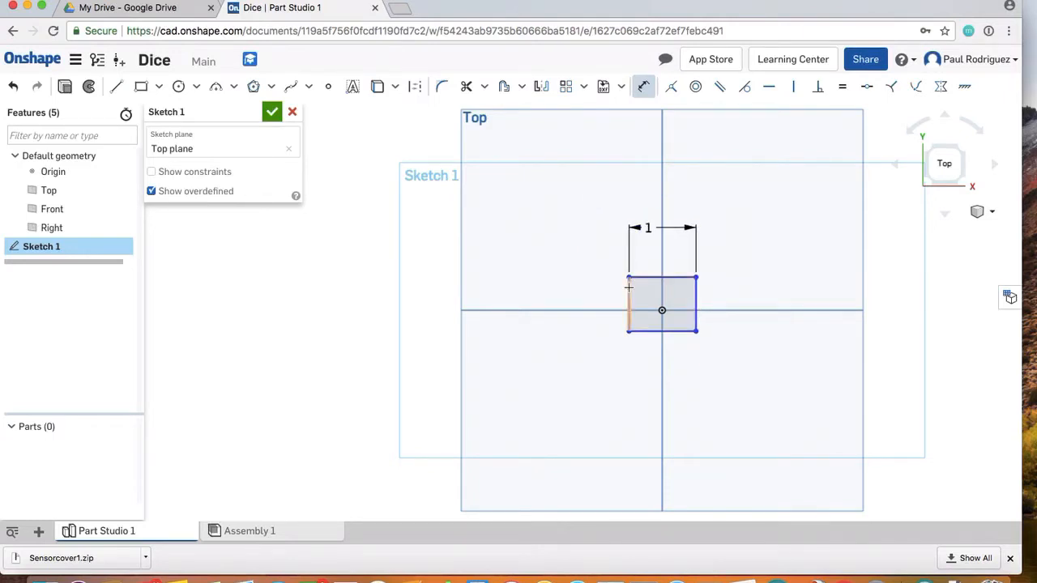
left_click(629, 285)
left_click(562, 292)
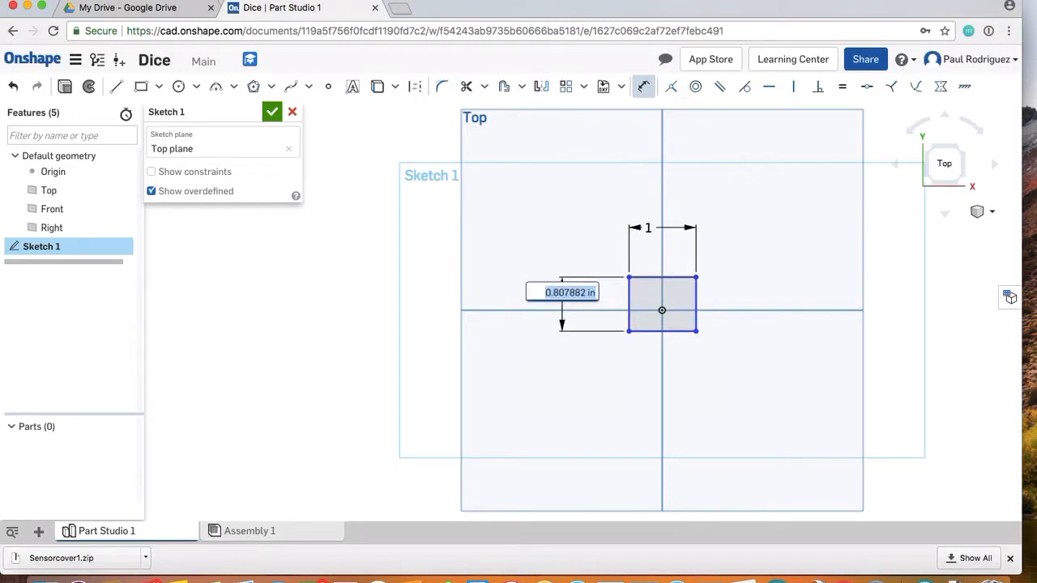
type("1")
key("Return")
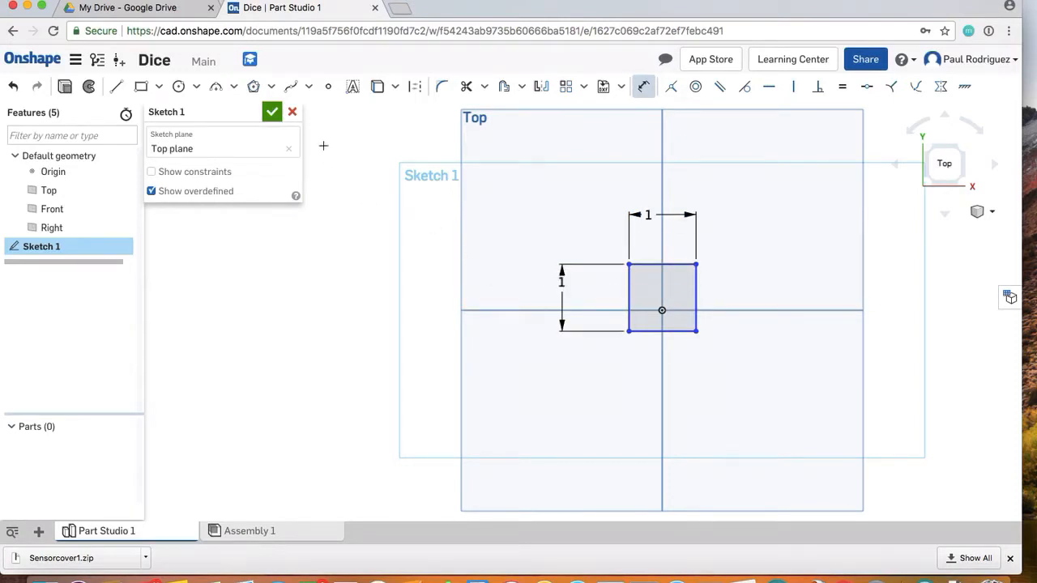
left_click(272, 115)
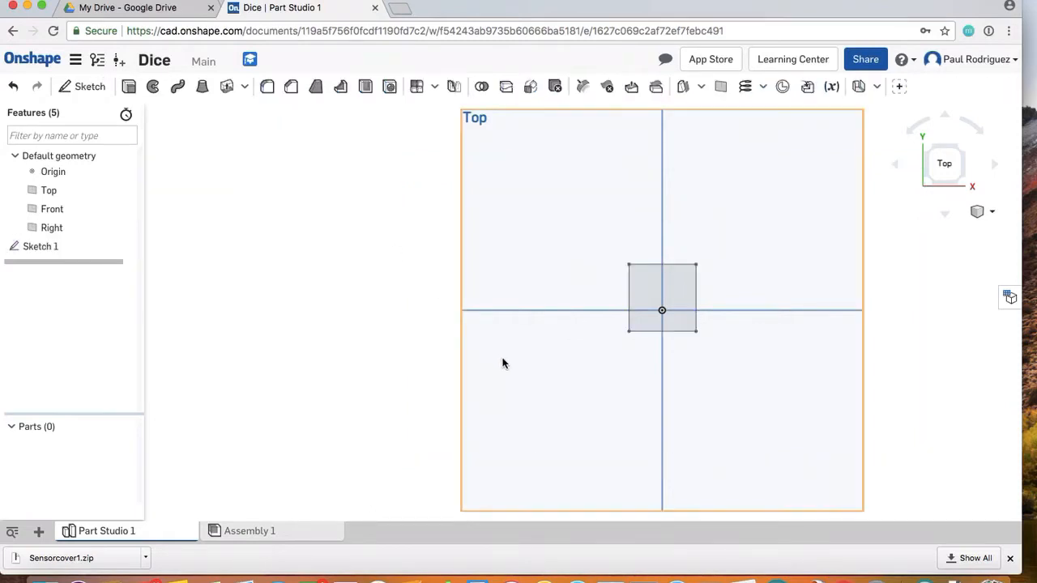
Extrude the square region as a new solid to a blind depth of 1 in.
mouse_move(503, 362)
right_mouse_down()
mouse_move(504, 292)
mouse_move(530, 305)
mouse_move(524, 316)
mouse_move(510, 304)
right_mouse_up()
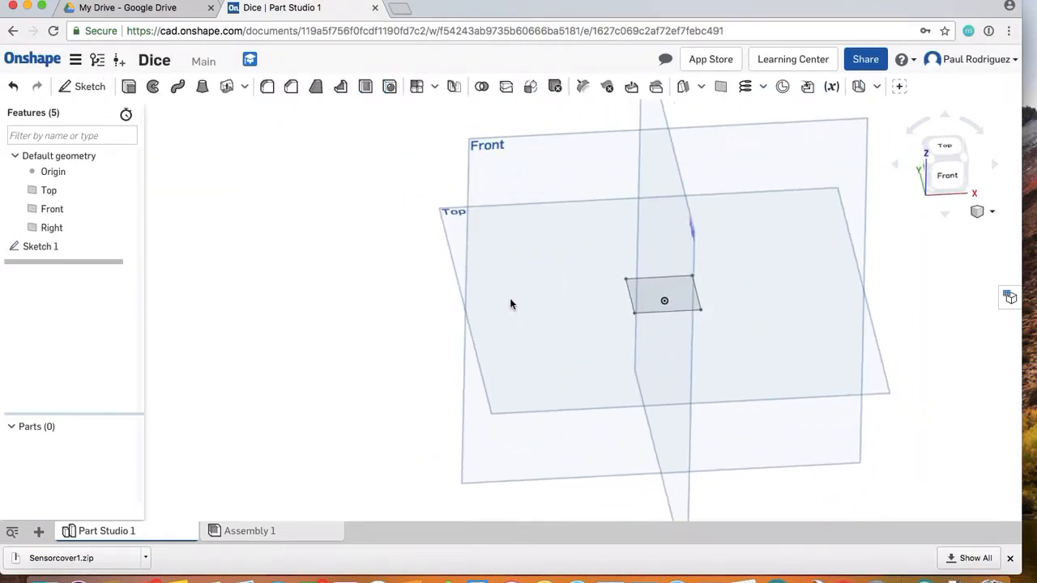
left_click(129, 87)
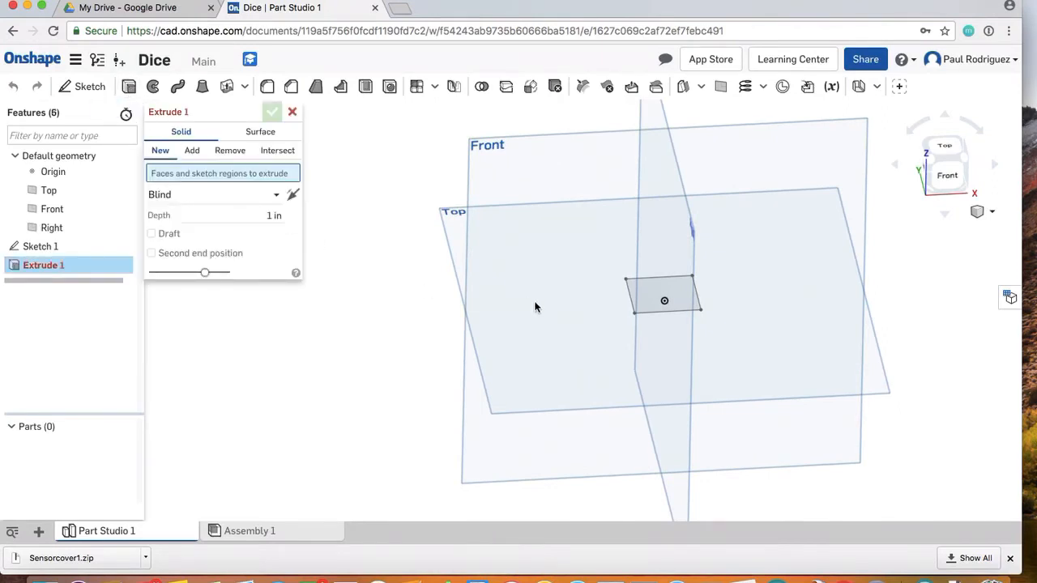
left_click(639, 299)
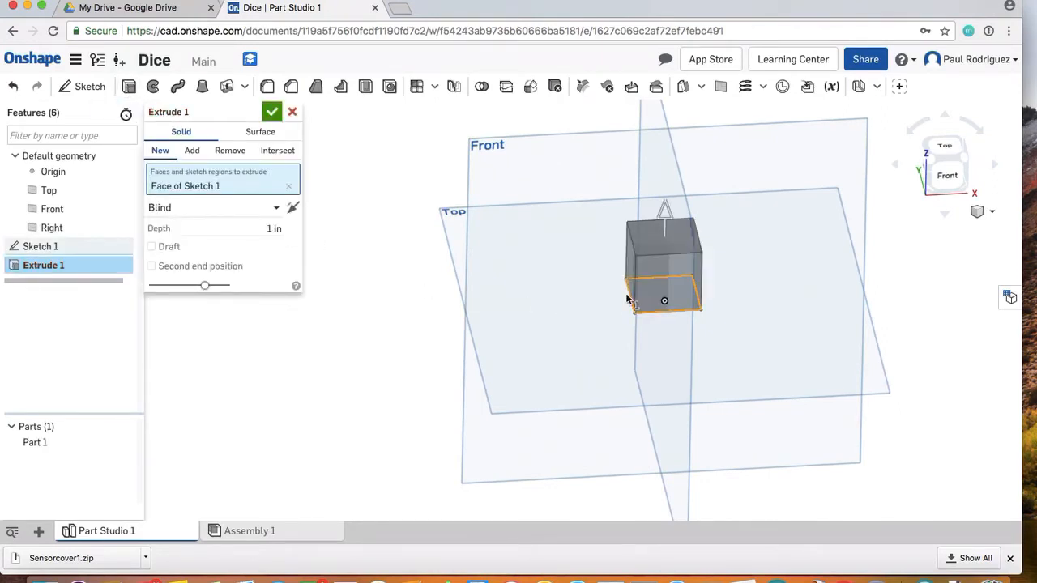
left_click(273, 228)
left_click(274, 113)
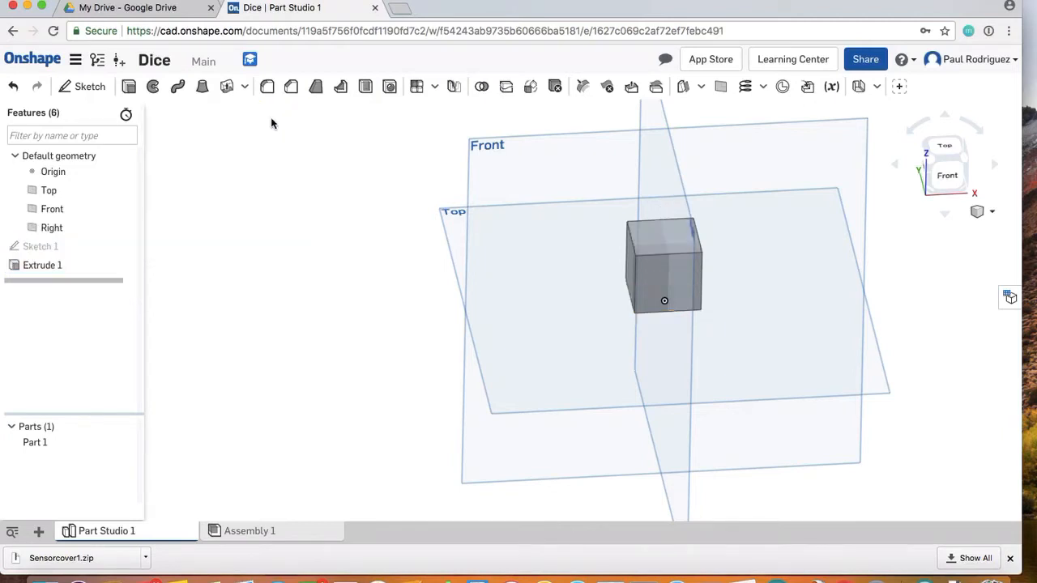
Start a new sketch on the cube's right face.
right_click_drag(435, 294, 366, 377)
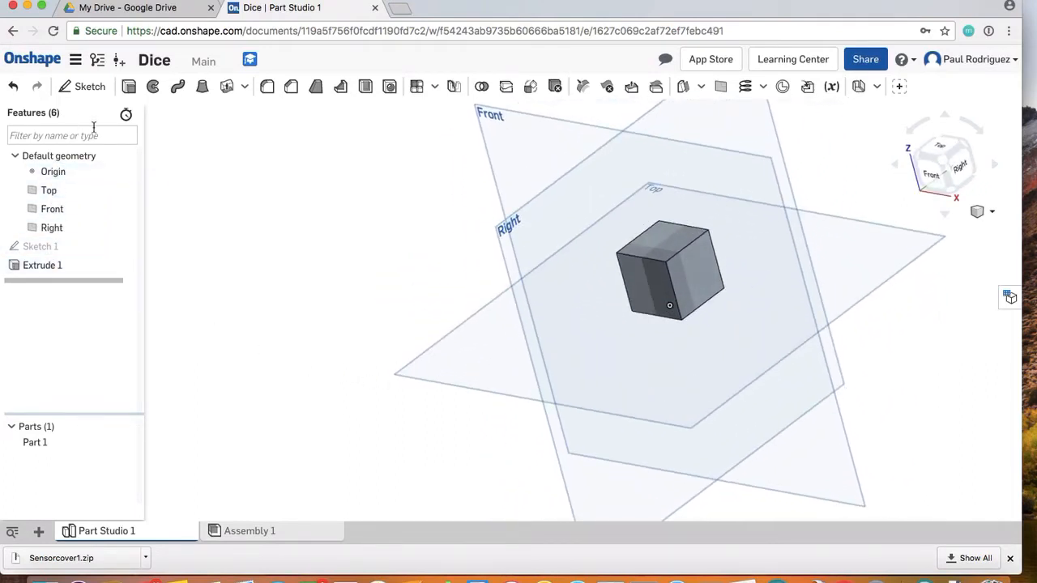
left_click(89, 89)
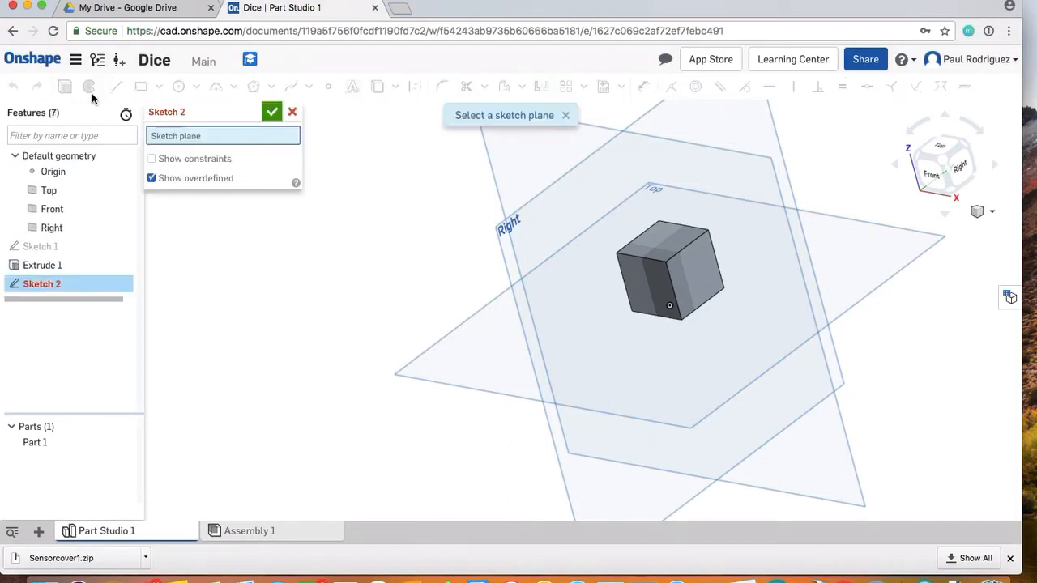
right_click_drag(514, 370, 581, 307)
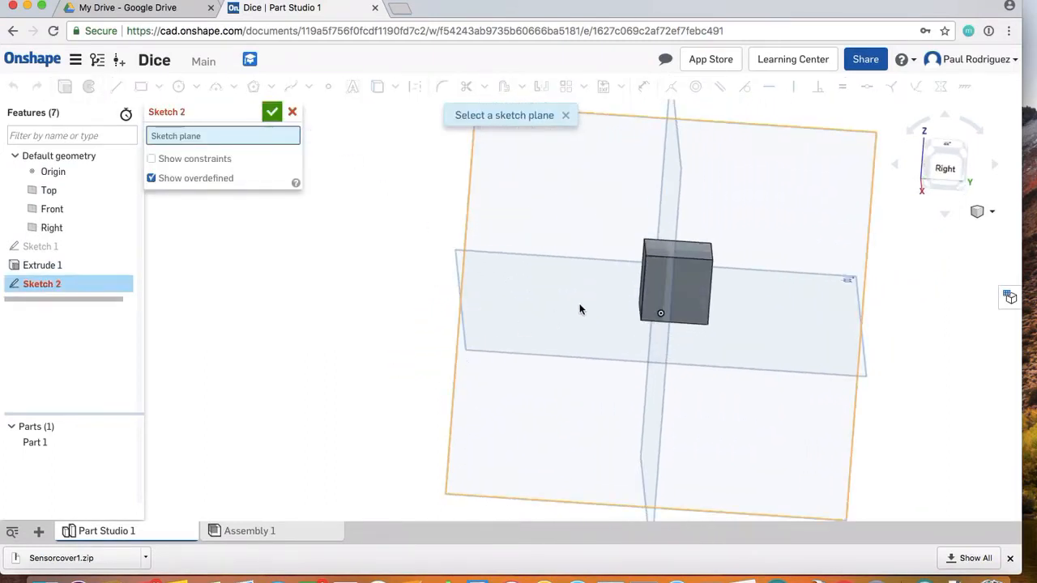
scroll(671, 287, "up", 3)
right_click_drag(668, 288, 695, 335)
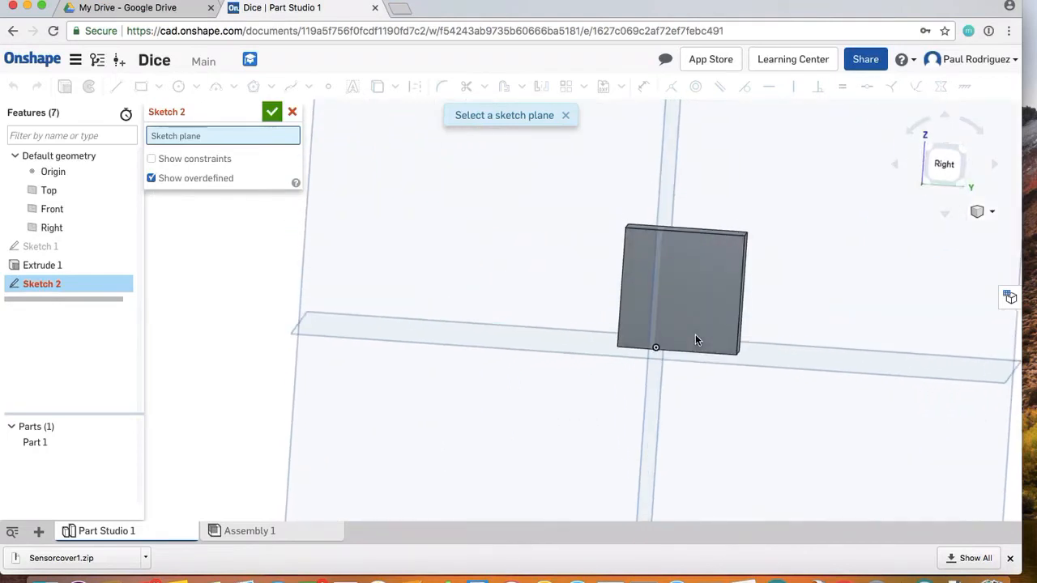
left_click(630, 276)
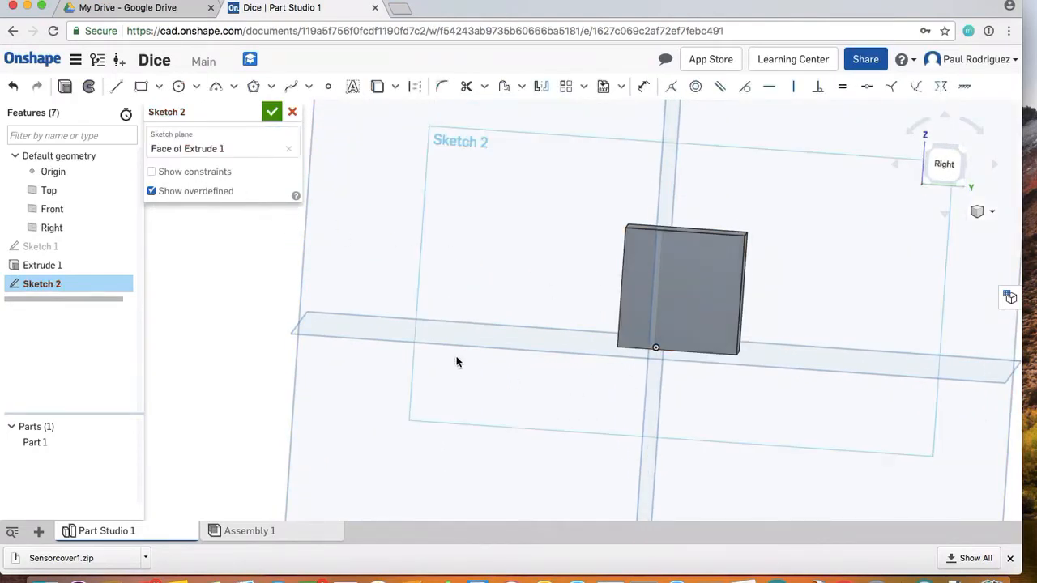
Sketch a circle about 0.18 in in diameter at the centre of the cube's right face, aligned with the edge midpoints.
left_click(178, 88)
mouse_move(690, 421)
right_mouse_down()
mouse_move(766, 405)
mouse_move(773, 424)
right_mouse_up()
scroll(697, 271, "up", 5)
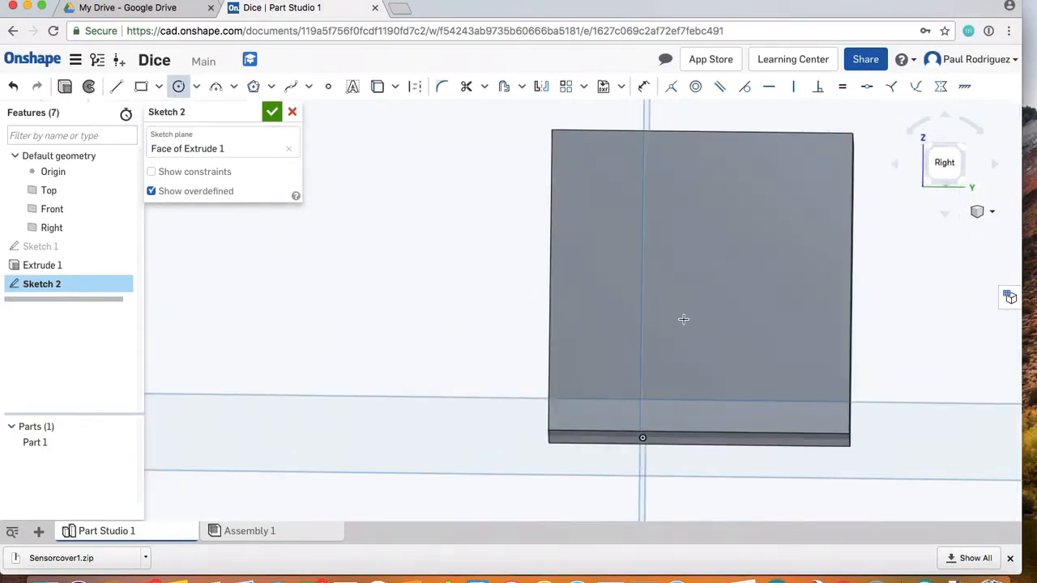
right_click_drag(683, 323, 682, 321)
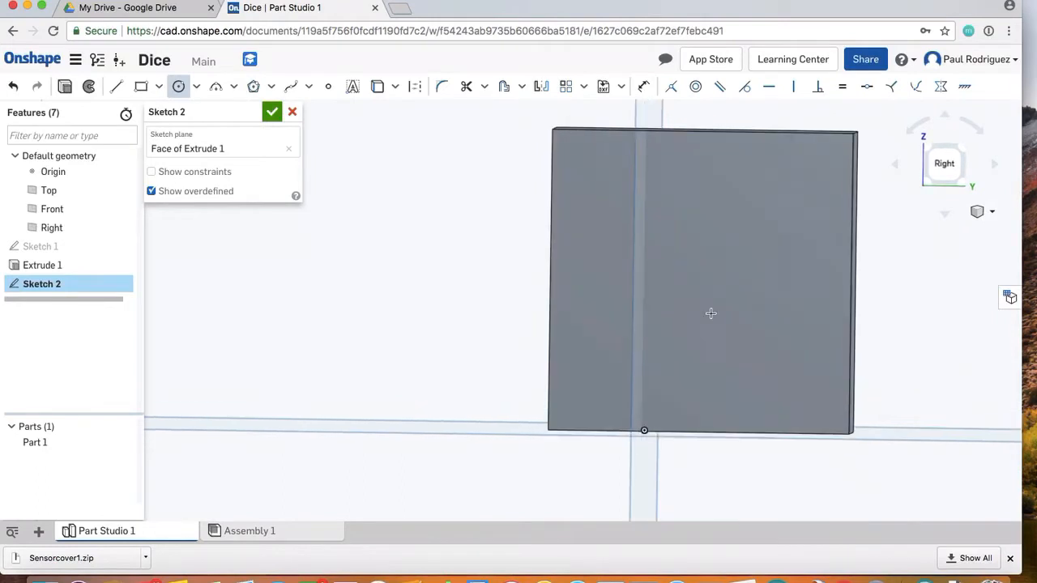
left_click(942, 163)
scroll(679, 275, "up", 8)
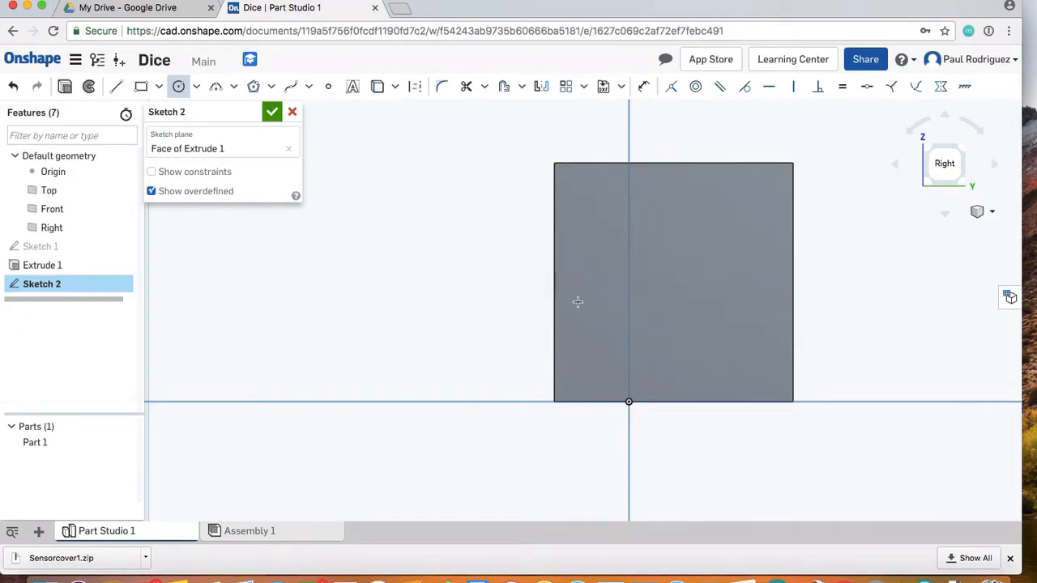
left_click(675, 262)
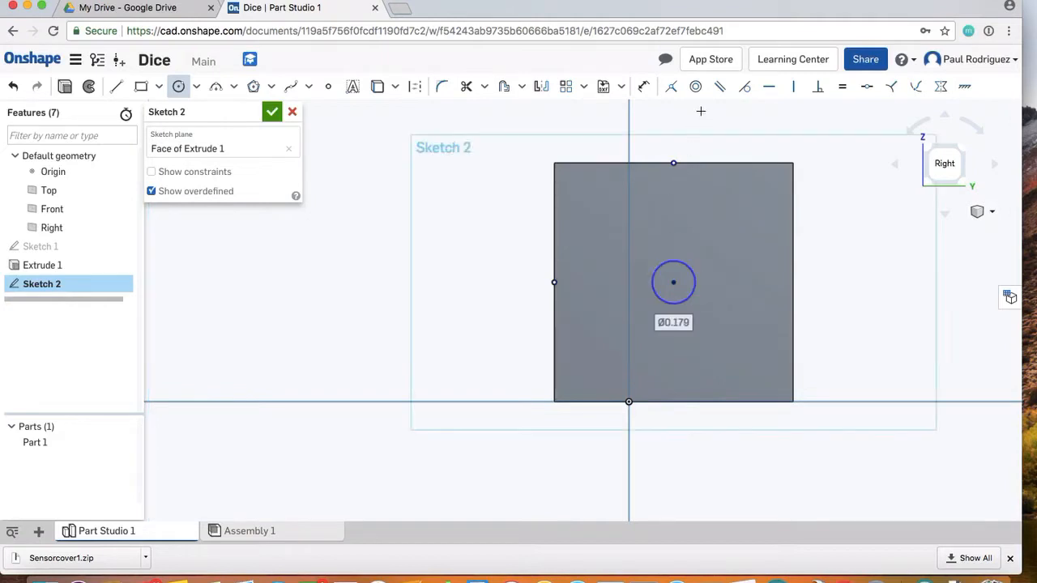
Dimension the circle's diameter to 0.2 in and finish the sketch.
left_click(645, 91)
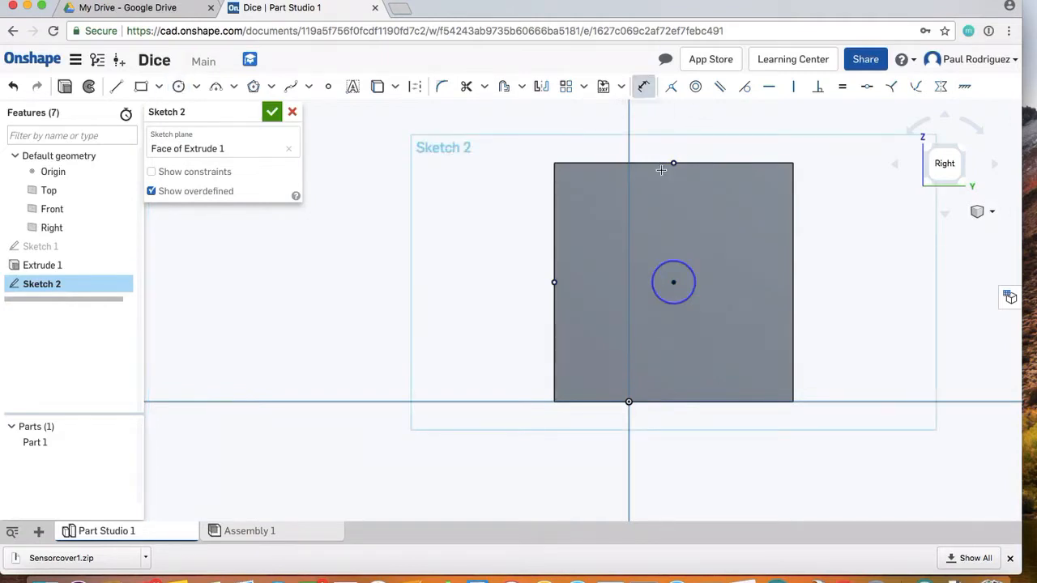
left_click(679, 261)
left_click(859, 267)
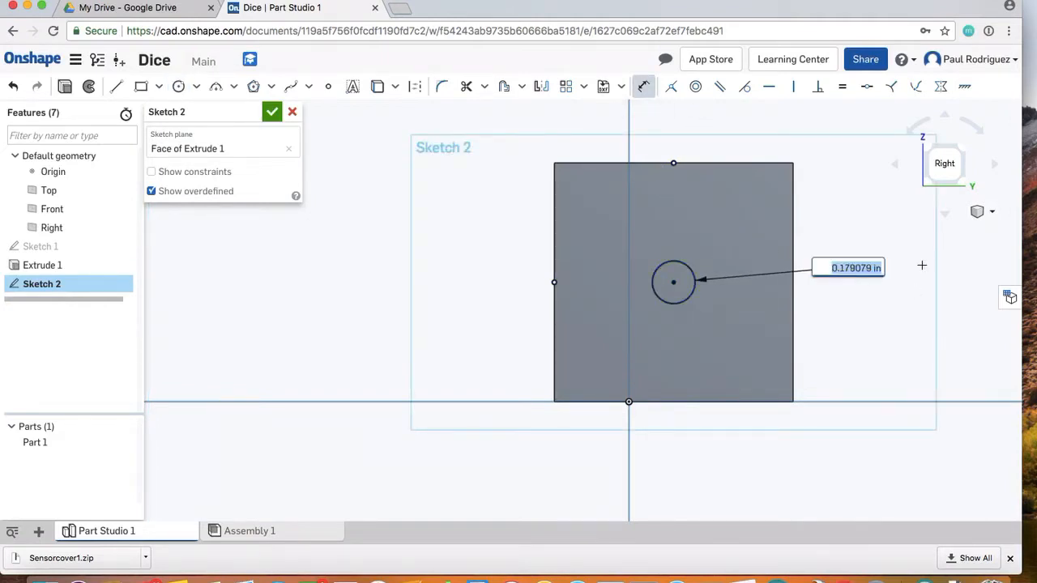
type(".2")
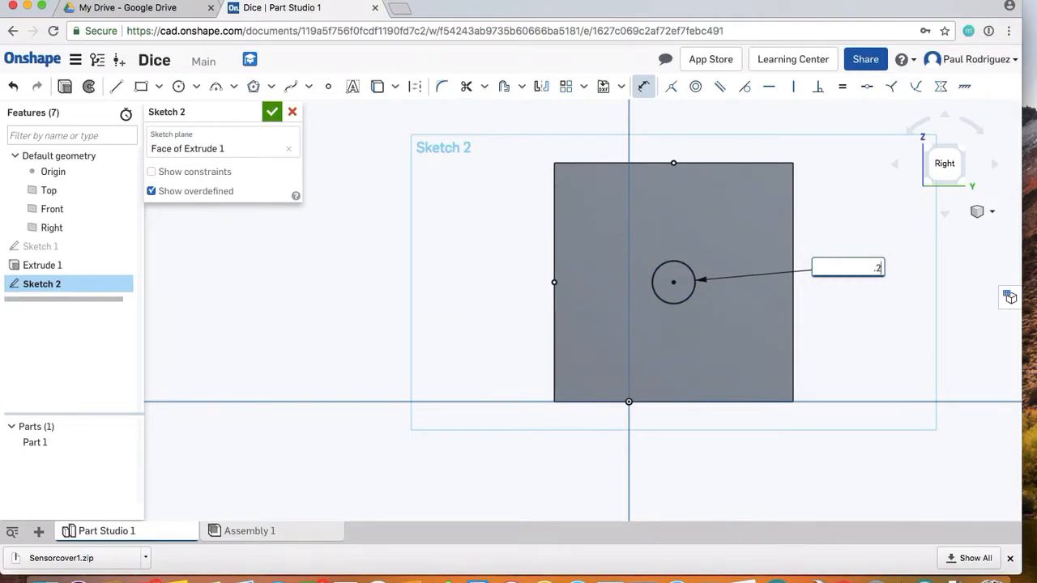
key("Return")
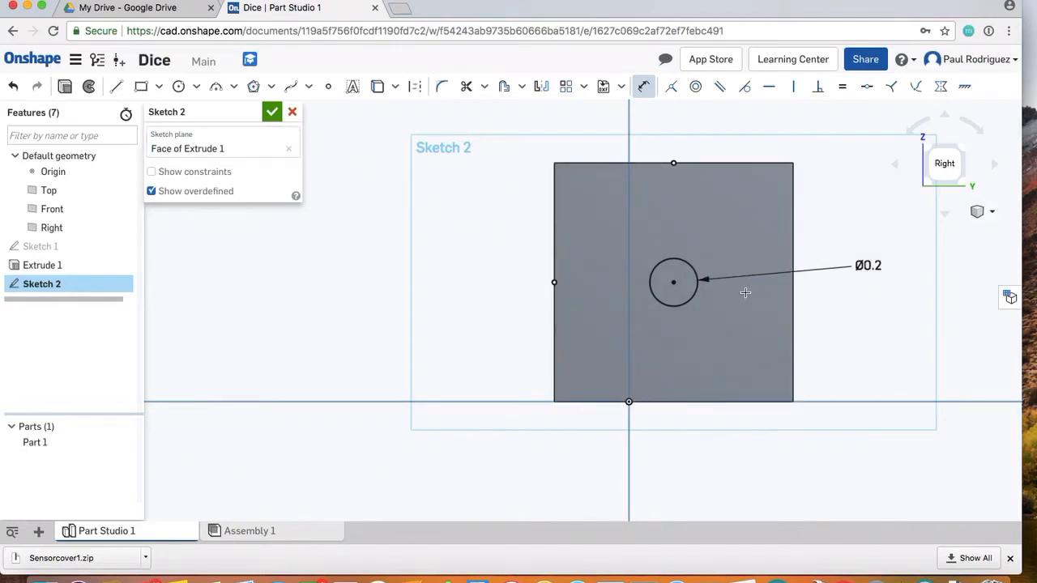
key("Escape")
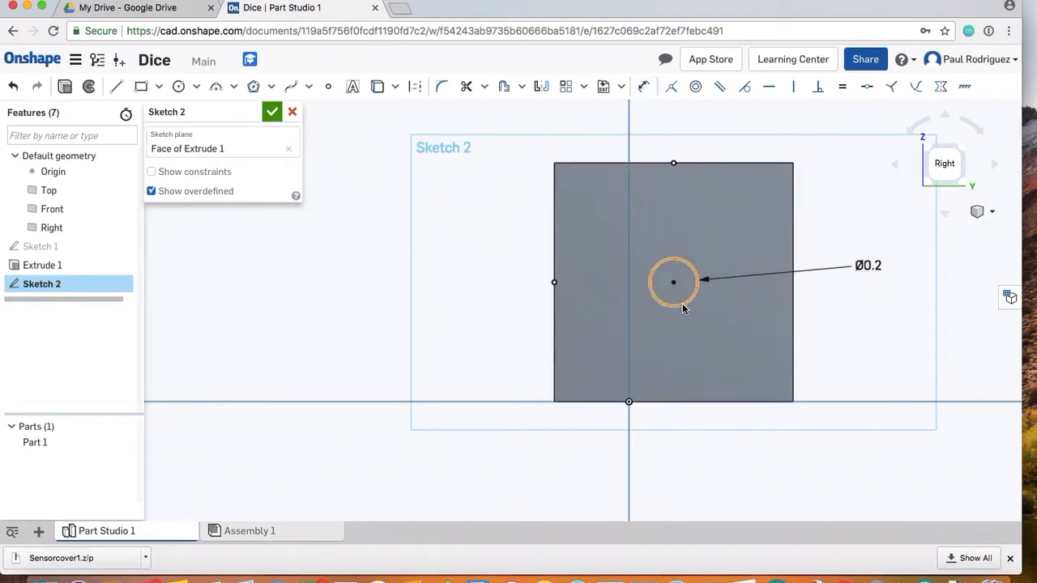
left_click(683, 309)
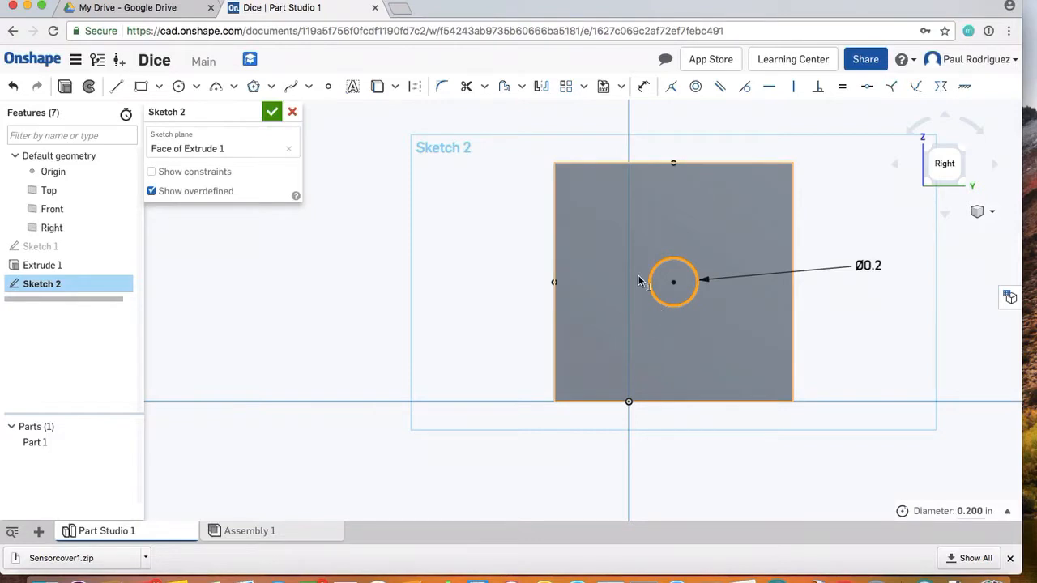
left_click(271, 116)
right_click_drag(343, 260, 393, 288)
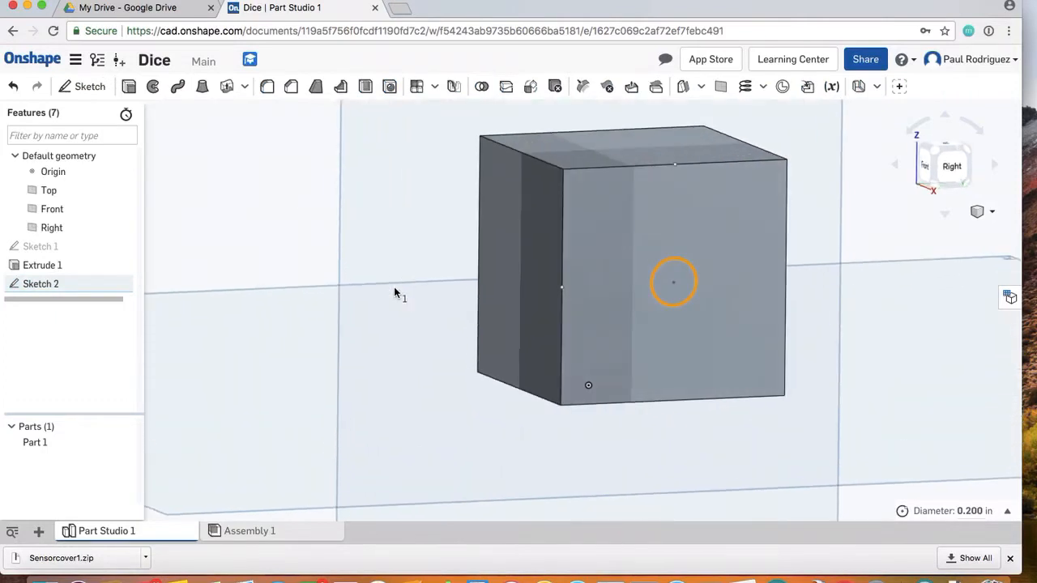
right_click_drag(591, 299, 588, 332)
scroll(587, 333, "down", 2)
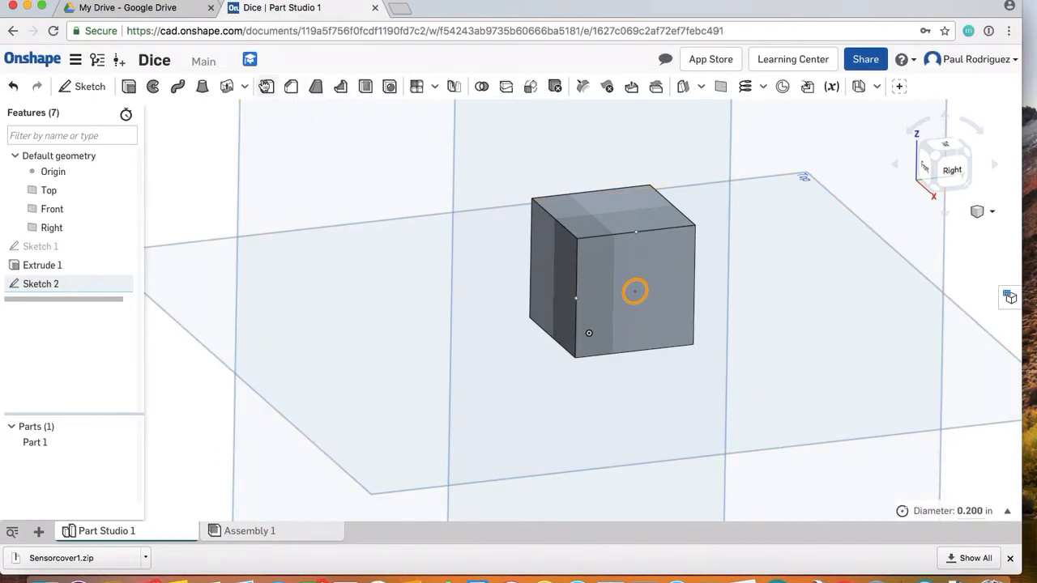
Set up a circular fillet of 0.1 in radius on the top front, top right and three visible vertical edges of the cube.
left_click(265, 197)
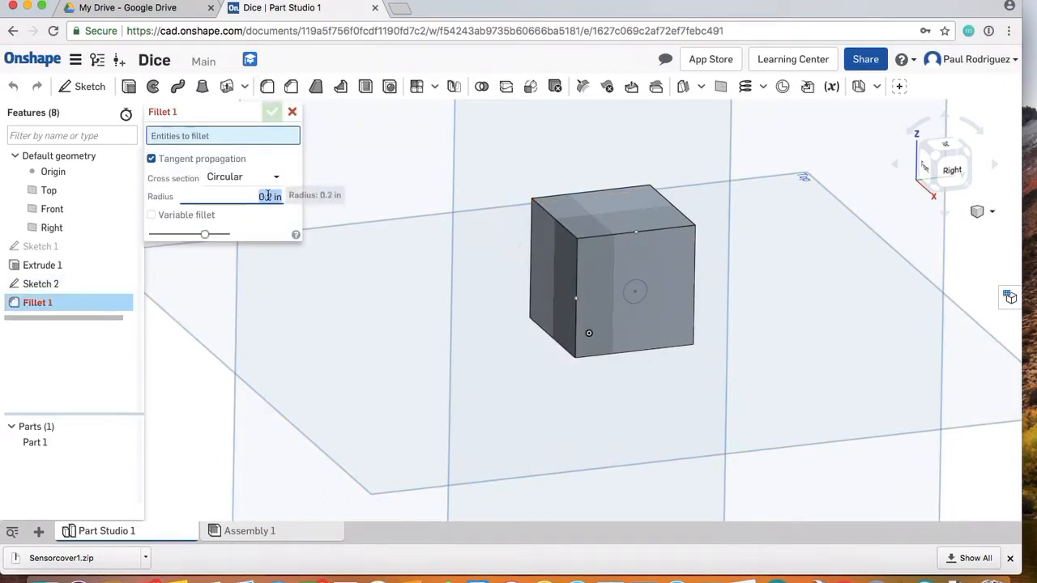
left_click(268, 196)
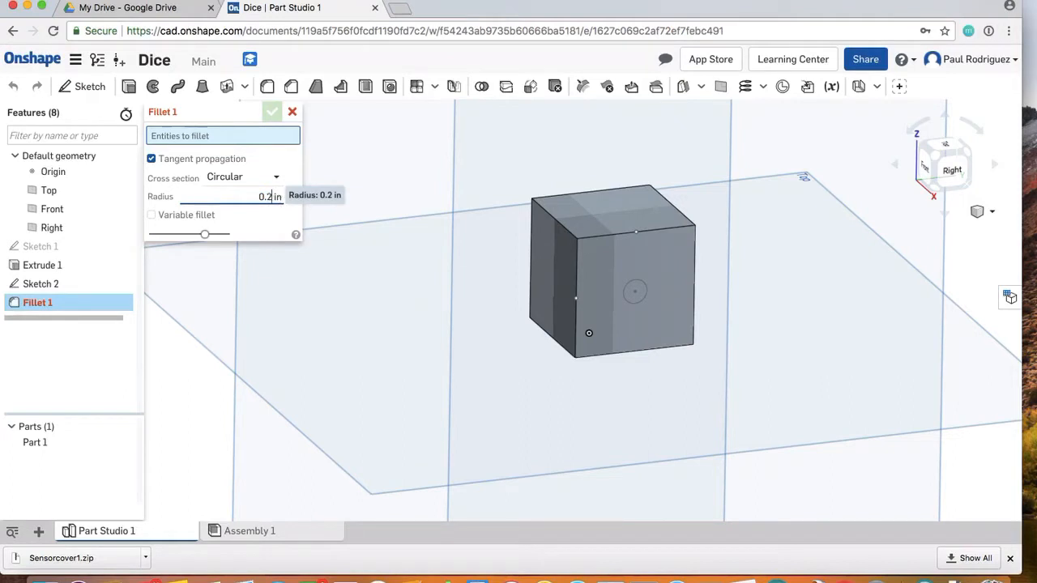
left_click(571, 229)
left_click(632, 231)
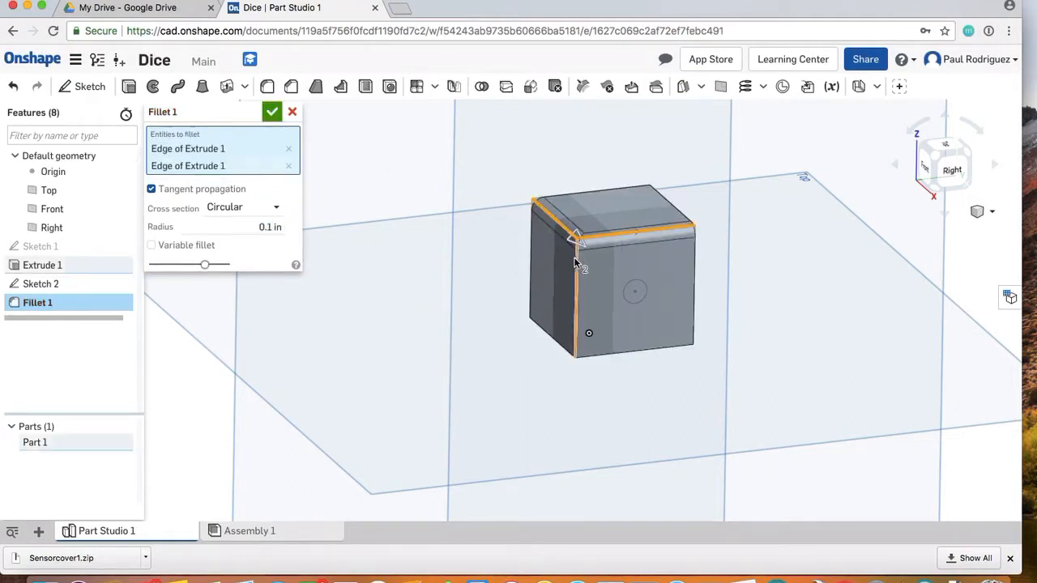
left_click(577, 262)
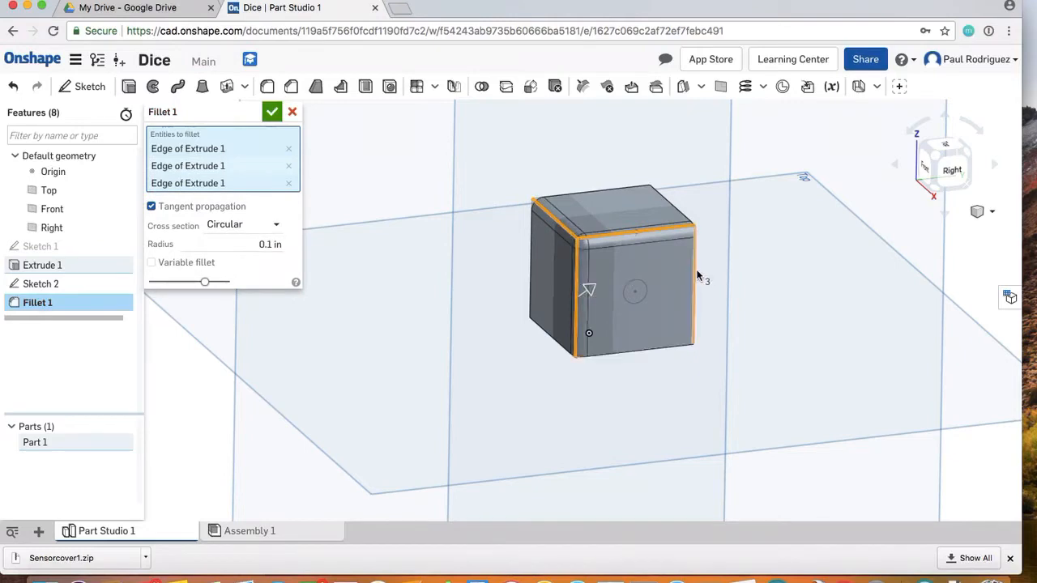
left_click(696, 276)
left_click(532, 274)
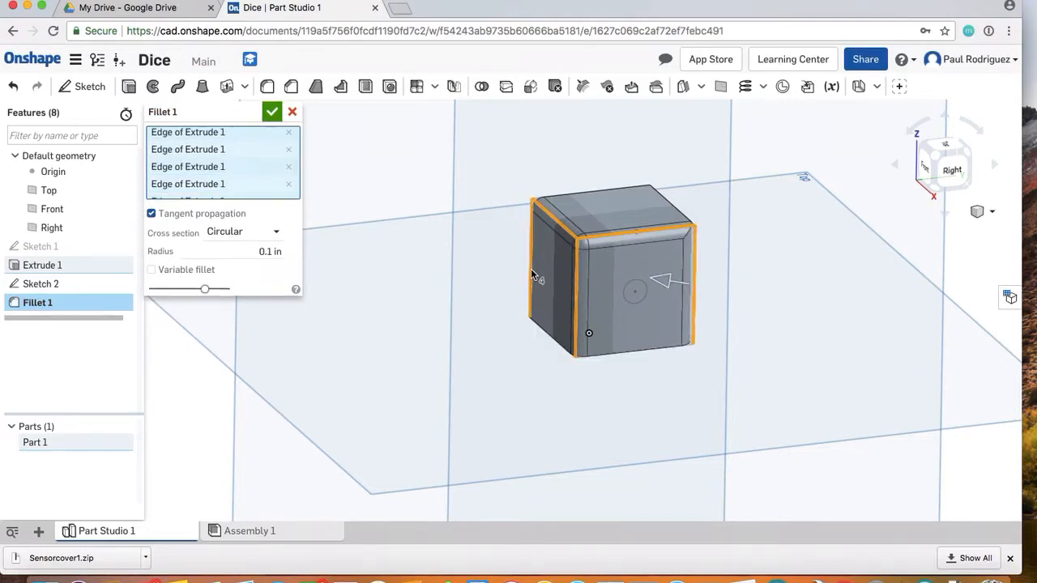
Add the cube's remaining edges, including the rear and bottom ones, to the fillet and finish it.
right_click_drag(531, 268, 607, 151)
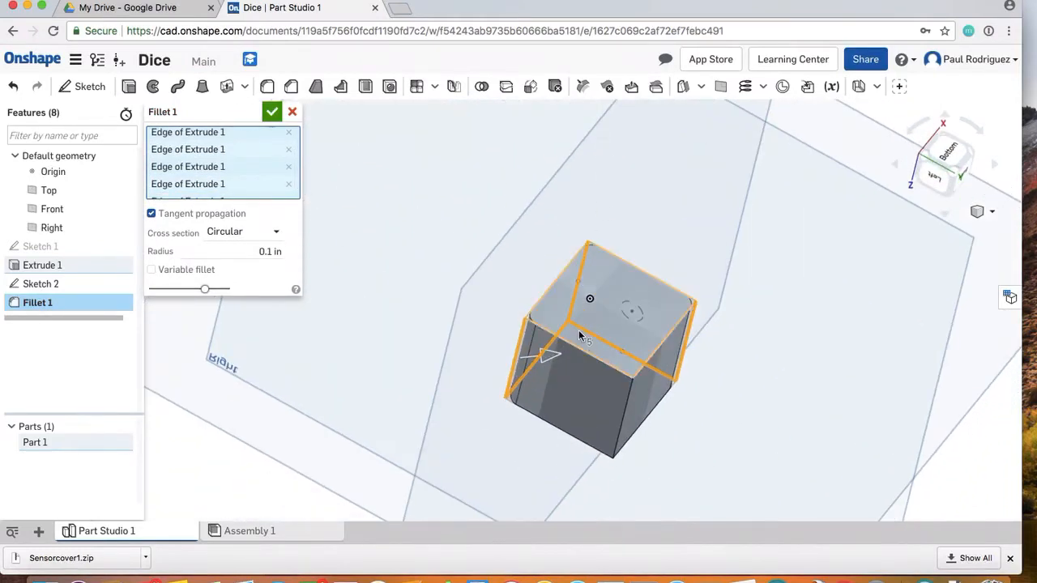
left_click(627, 420)
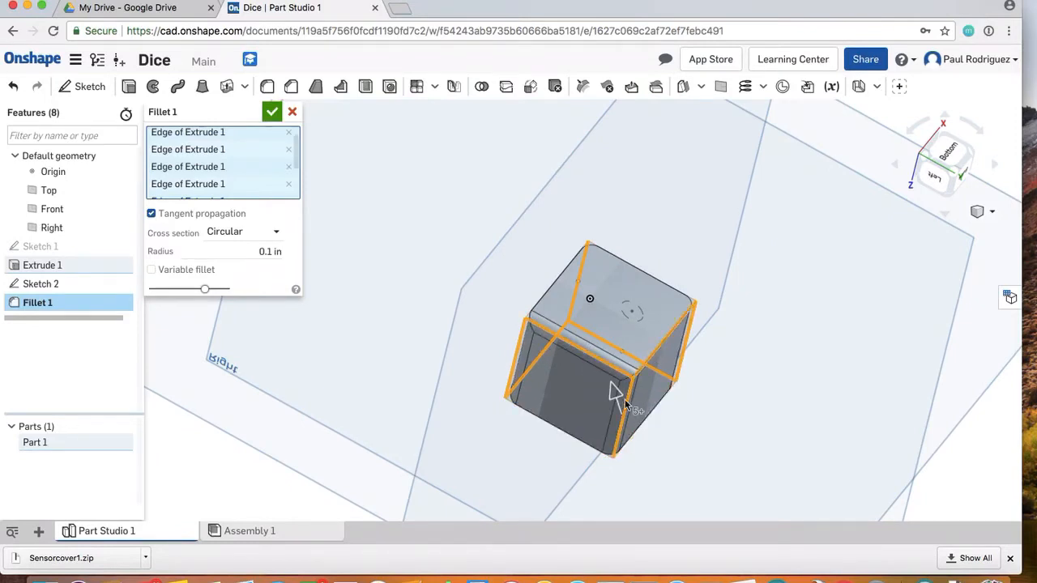
right_click_drag(625, 399, 624, 322)
left_click(566, 462)
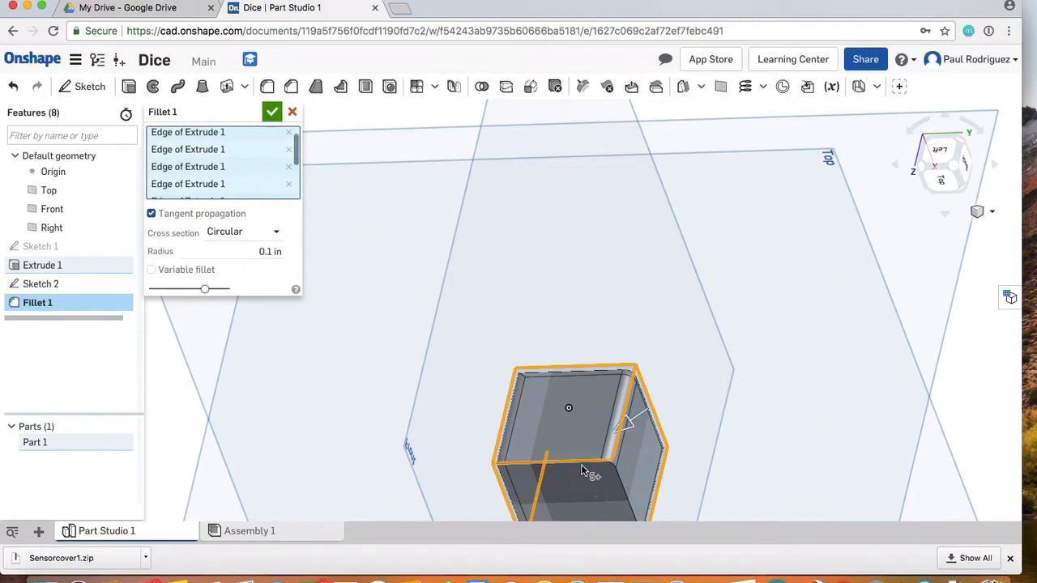
left_click(621, 486)
middle_click_drag(647, 383, 698, 285)
right_click_drag(699, 285, 723, 241)
right_click_drag(672, 459, 624, 466)
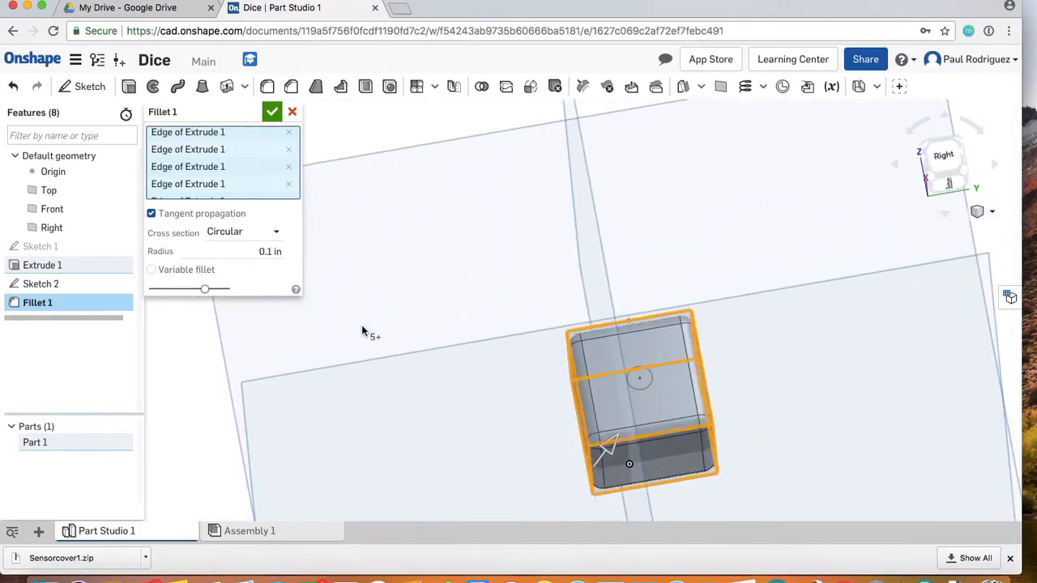
left_click(273, 113)
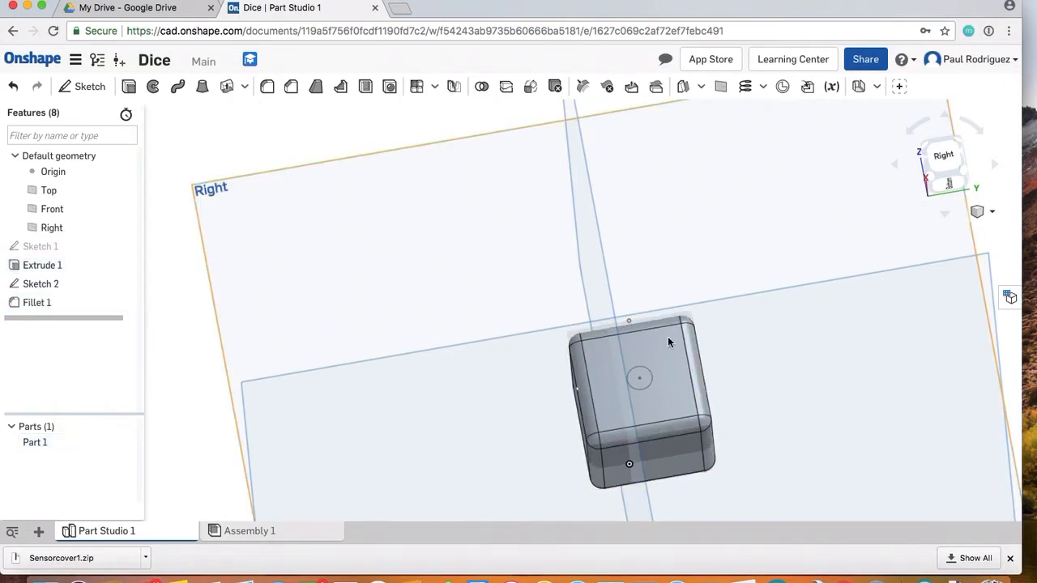
Cut the circle on the cube's right face into the part with a Remove extrude to a blind depth of 0.05 in.
right_click_drag(741, 369, 669, 387)
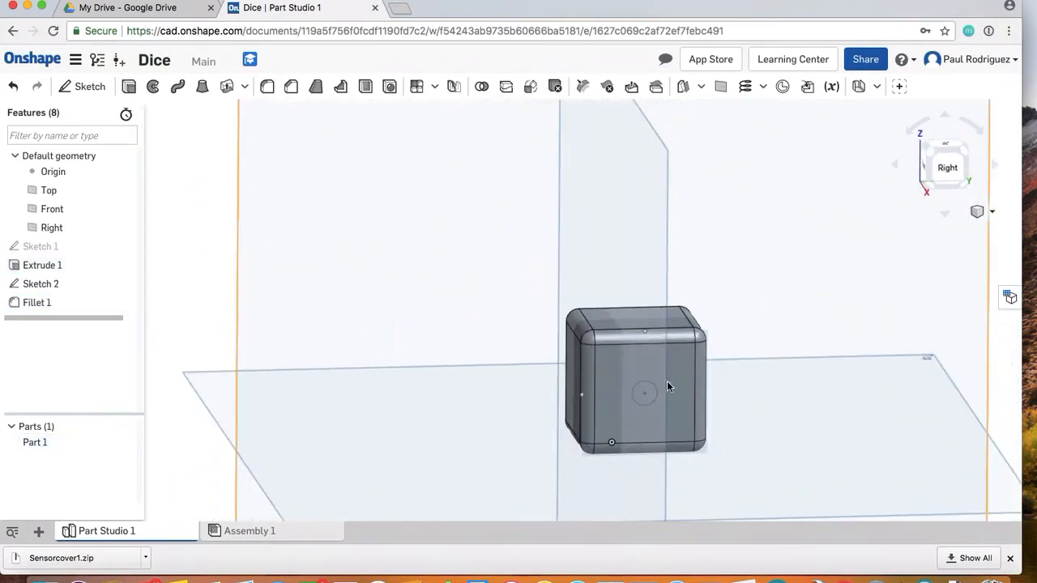
scroll(665, 400, "up", 5)
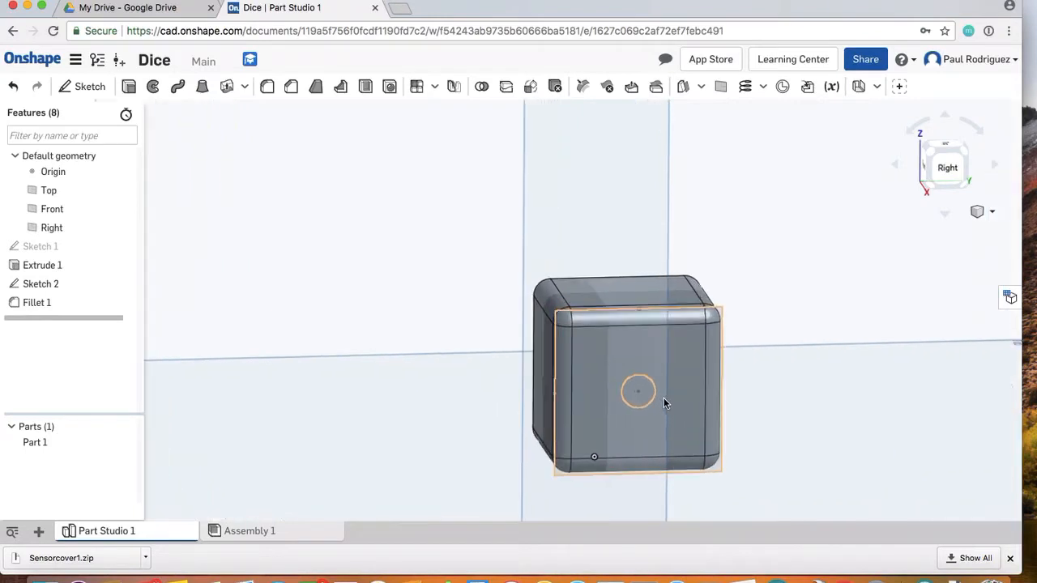
scroll(620, 403, "up", 2)
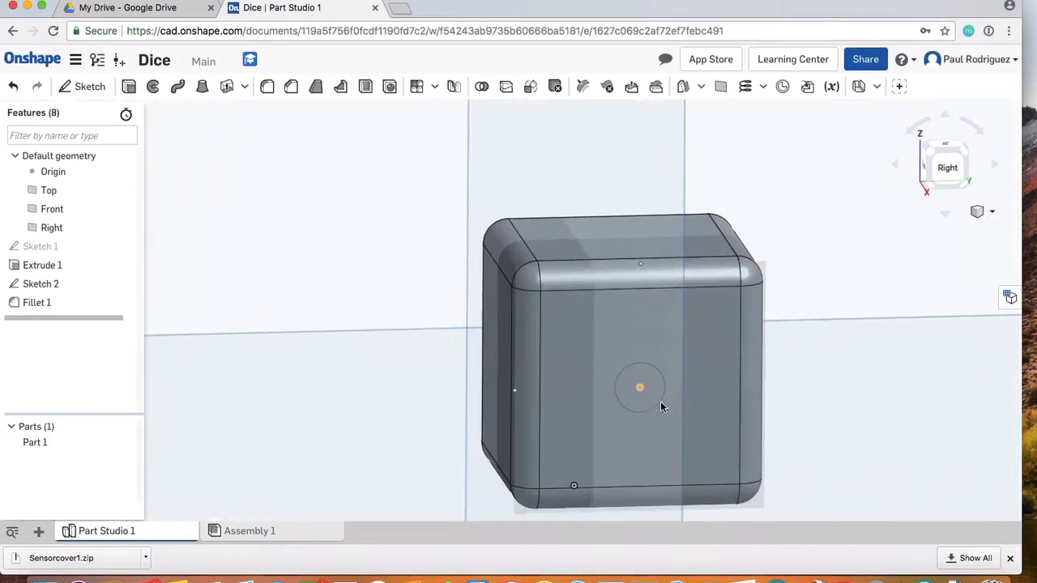
mouse_move(660, 401)
right_mouse_down()
mouse_move(660, 390)
mouse_move(652, 397)
right_mouse_up()
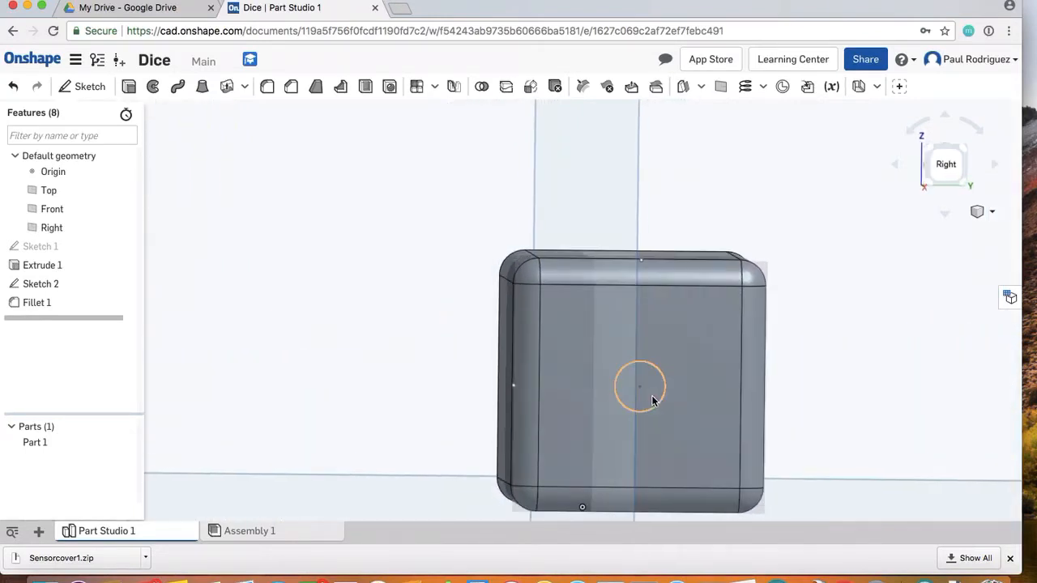
left_click(128, 86)
left_click(219, 153)
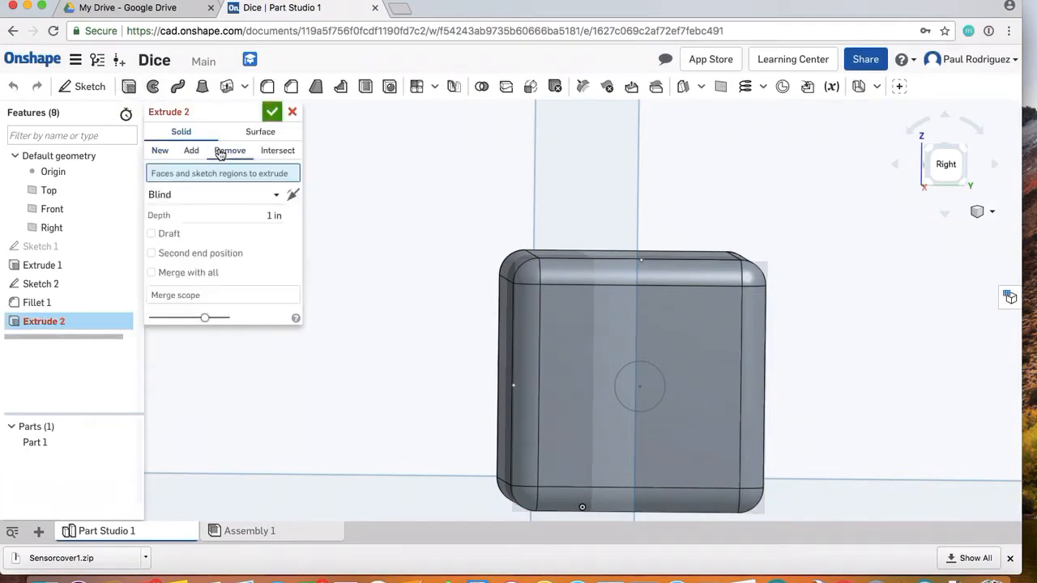
left_click(647, 403)
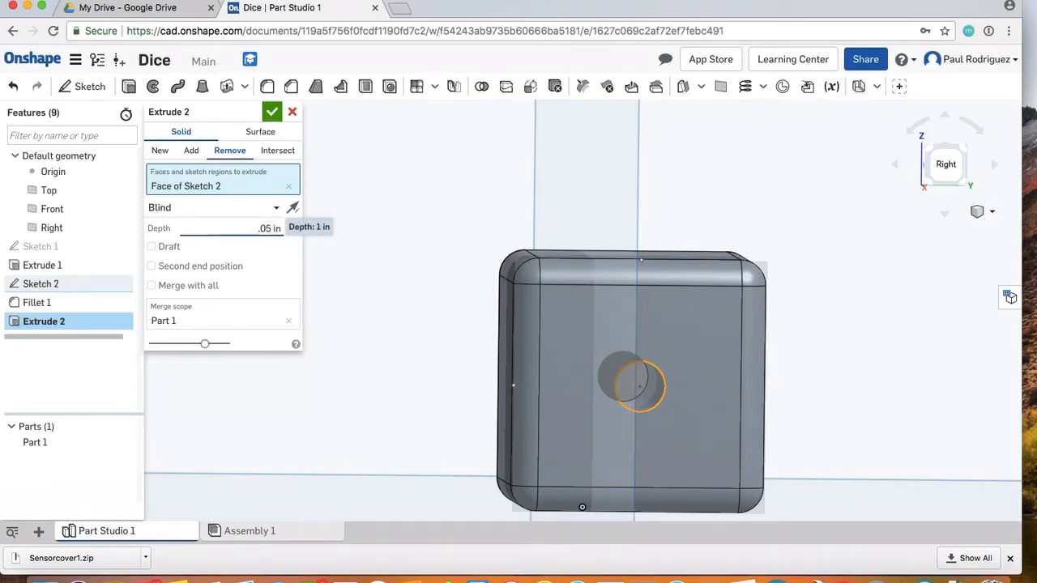
key("Return")
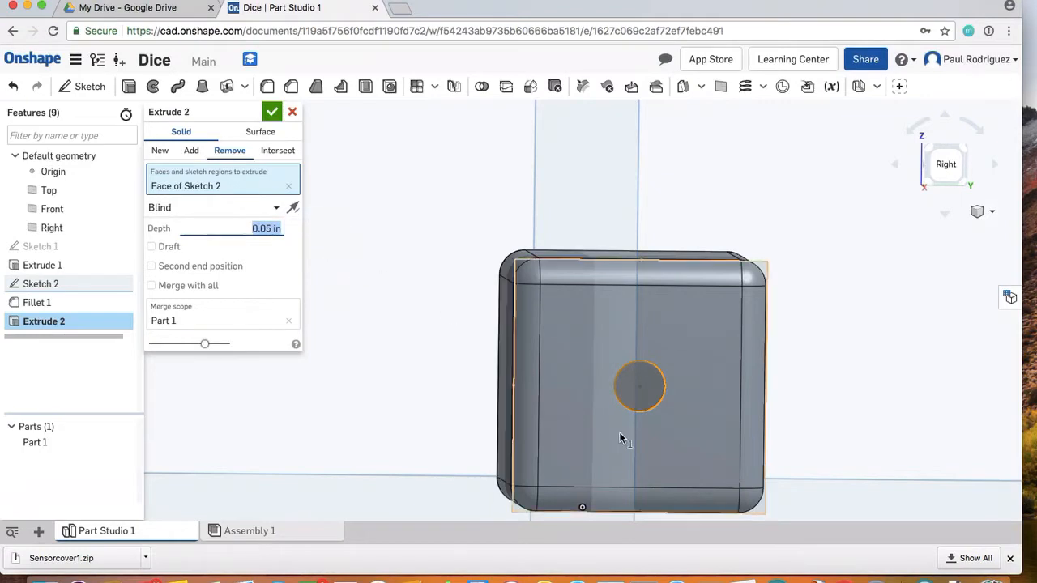
mouse_move(619, 432)
right_mouse_down()
mouse_move(603, 423)
mouse_move(613, 435)
right_mouse_up()
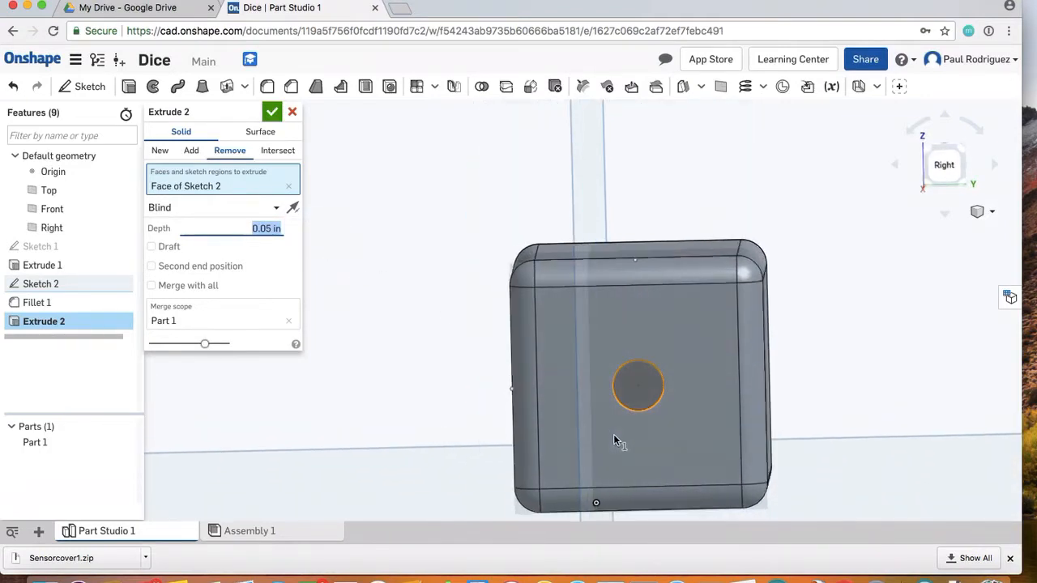
scroll(655, 396, "up", 5)
right_click_drag(657, 396, 635, 394)
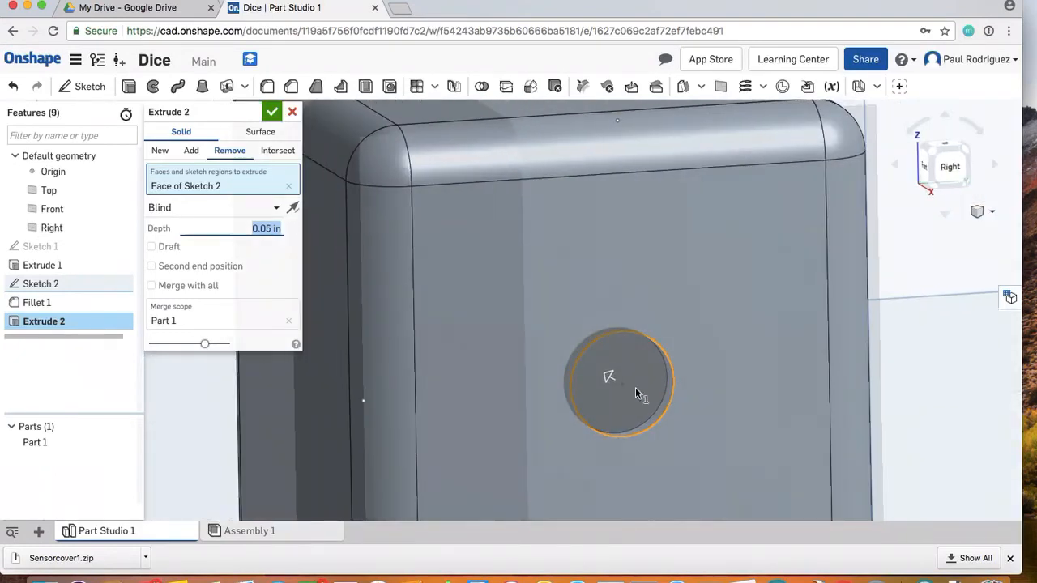
left_click(272, 112)
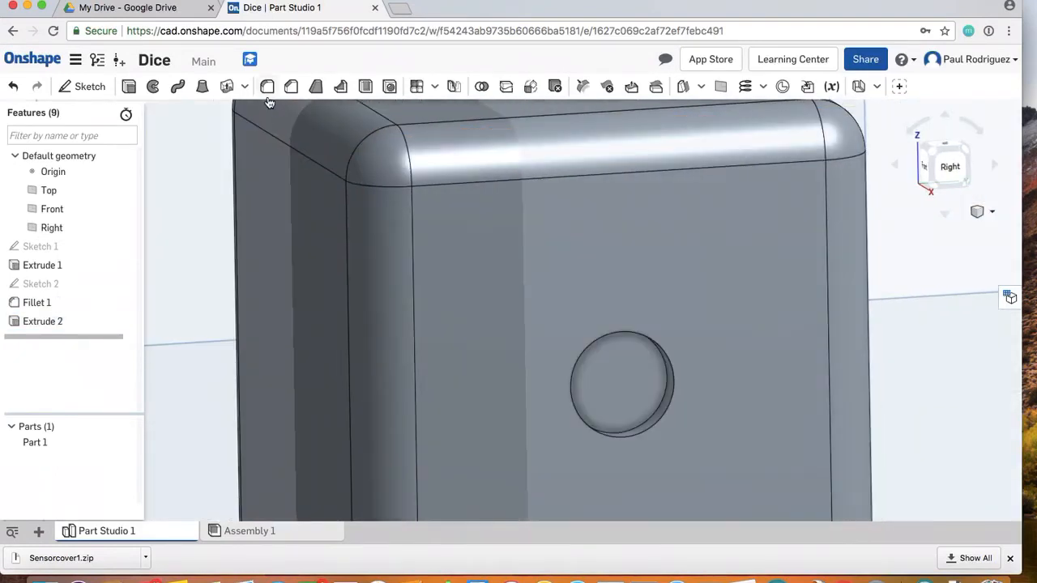
Fillet the inner bottom edge of the pip recess on the right face with a 0.05 in radius.
key("shift+f")
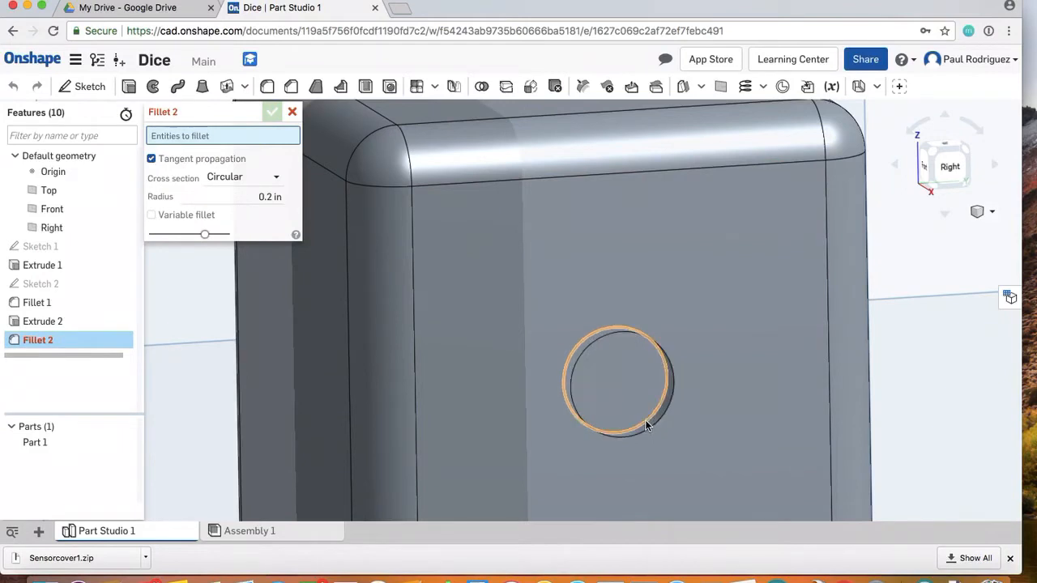
left_click(645, 420)
right_click_drag(594, 444, 590, 431)
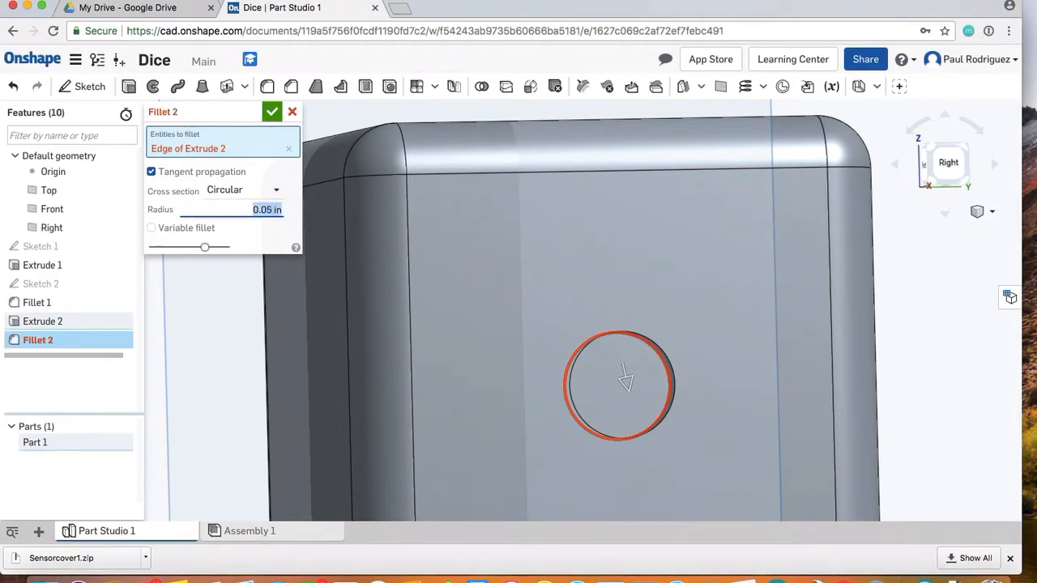
mouse_move(613, 439)
right_mouse_down()
mouse_move(654, 443)
mouse_move(630, 440)
right_mouse_up()
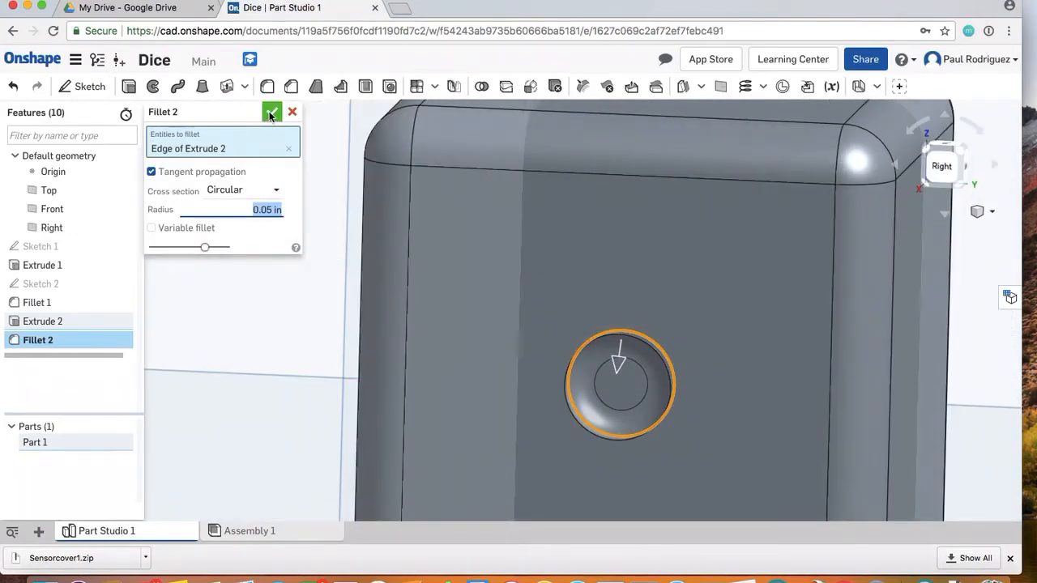
right_click_drag(422, 333, 393, 193)
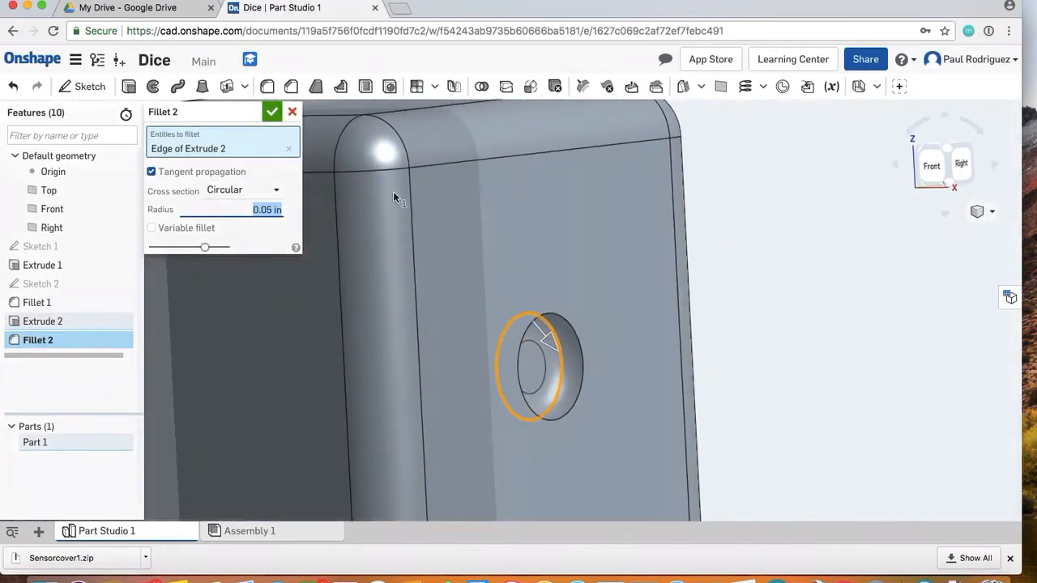
left_click(271, 113)
right_click_drag(381, 241, 434, 395)
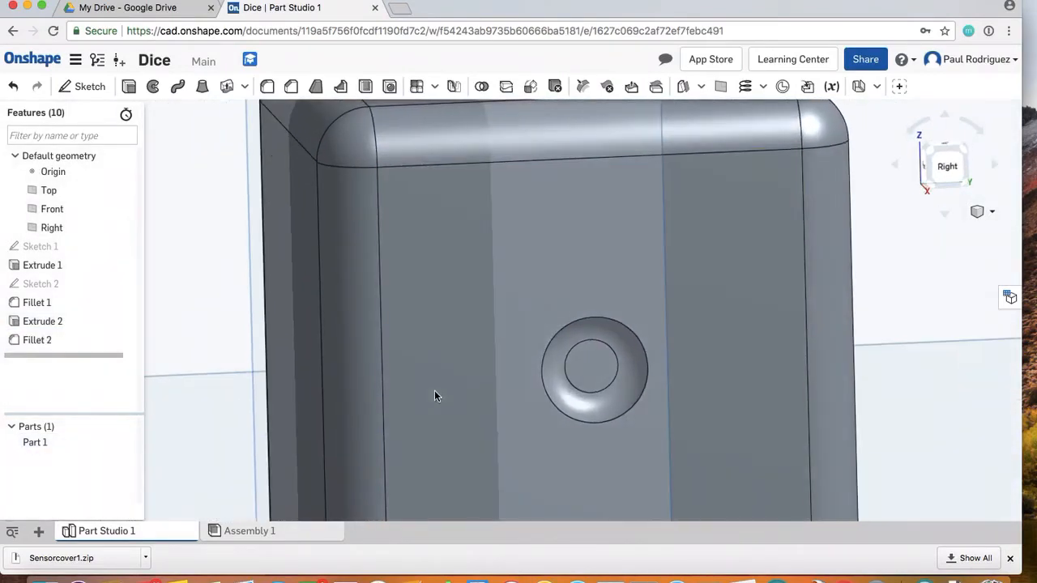
scroll(578, 394, "down", 5)
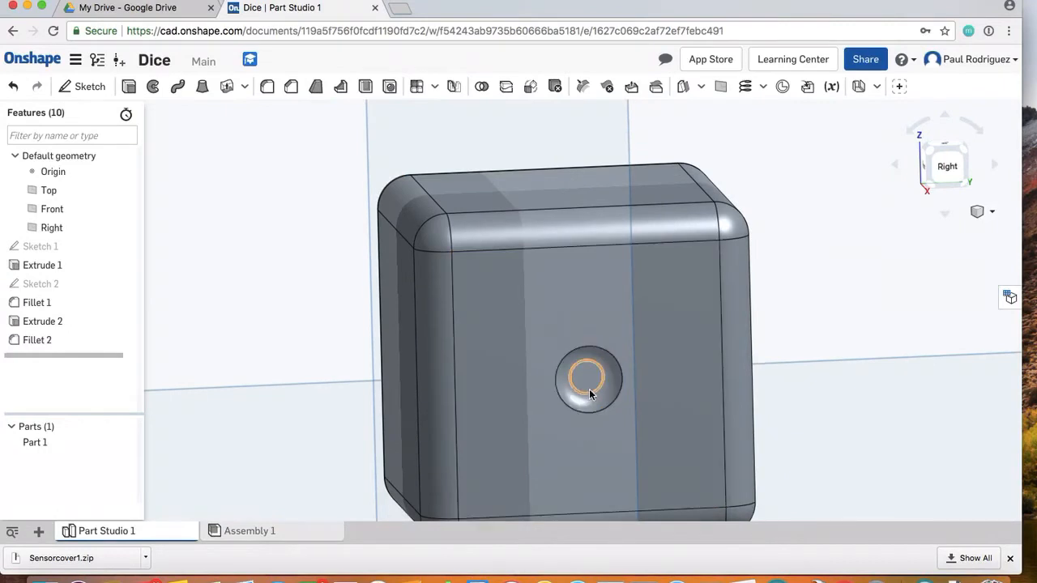
right_click_drag(544, 423, 566, 431)
scroll(566, 431, "down", 3)
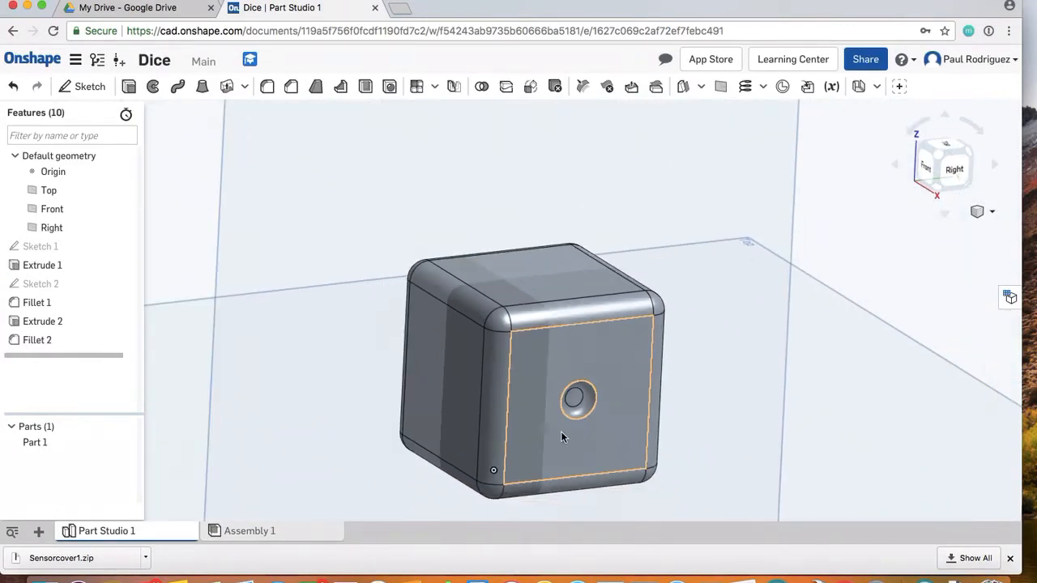
Start a new sketch on the cube's left face, opposite the face with the pip.
right_click_drag(476, 428, 537, 410)
middle_click_drag(447, 400, 507, 384)
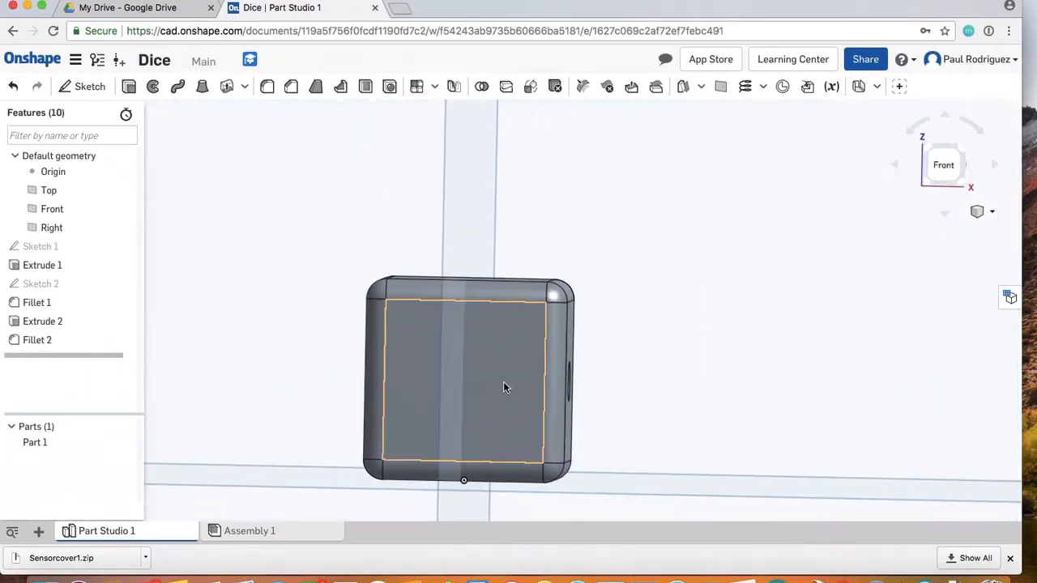
mouse_move(503, 384)
right_mouse_down()
mouse_move(488, 387)
mouse_move(503, 389)
right_mouse_up()
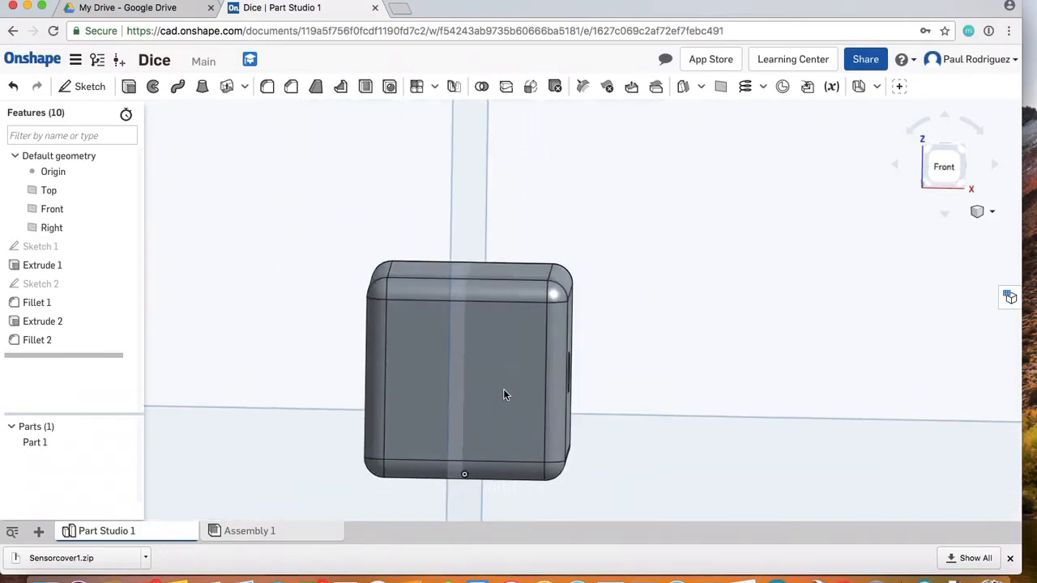
right_click(503, 389)
key("Escape")
right_click_drag(608, 395, 705, 393)
middle_click_drag(396, 351, 471, 340)
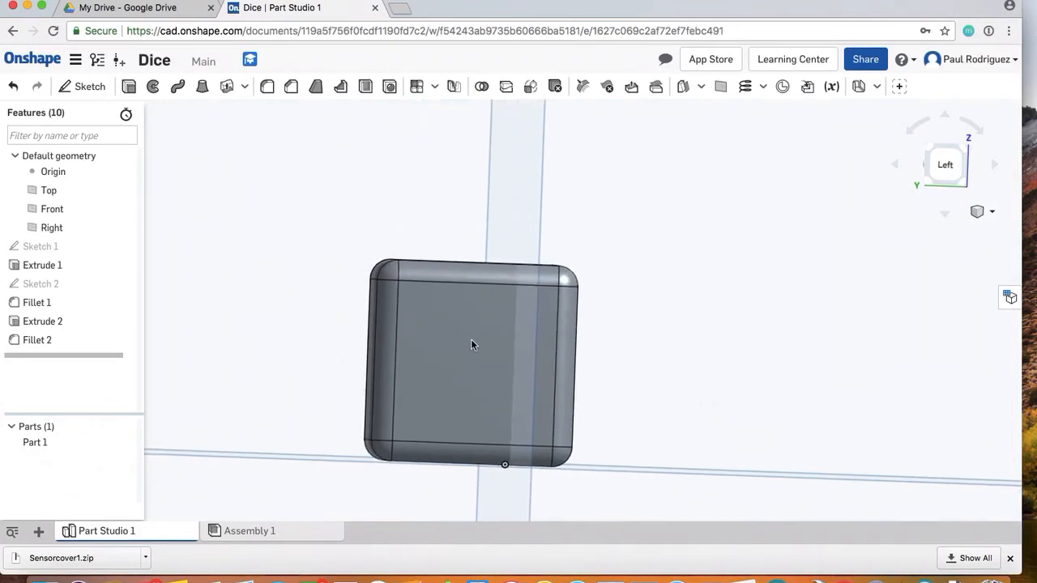
right_click_drag(472, 341, 491, 323)
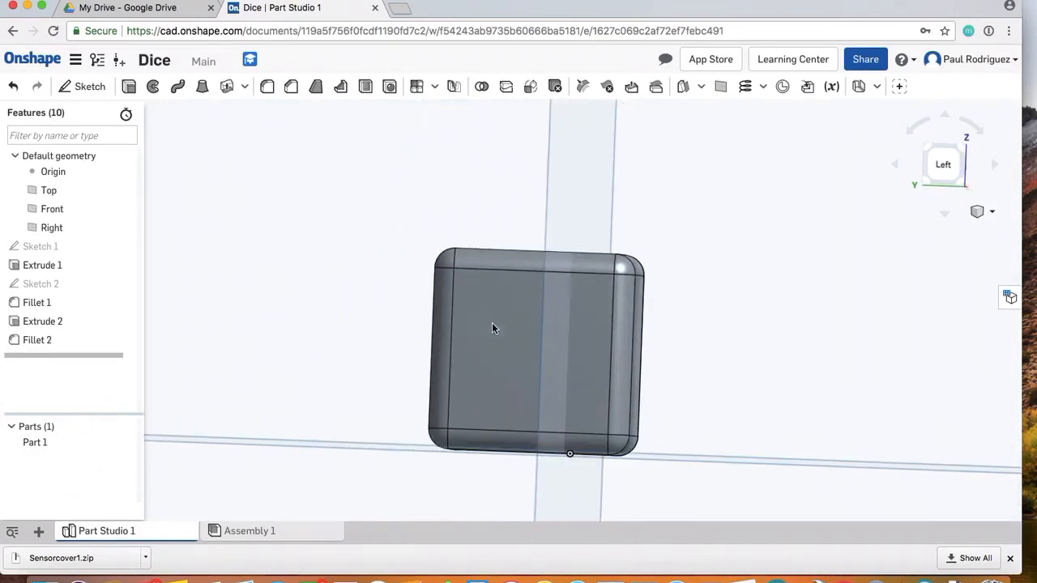
left_click(89, 87)
left_click(488, 372)
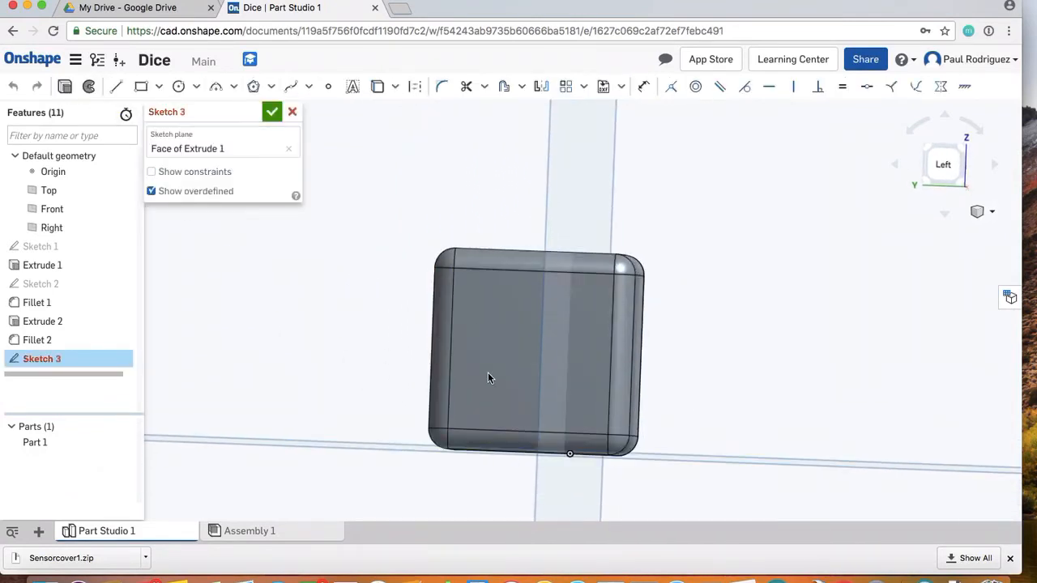
right_click_drag(525, 357, 516, 349)
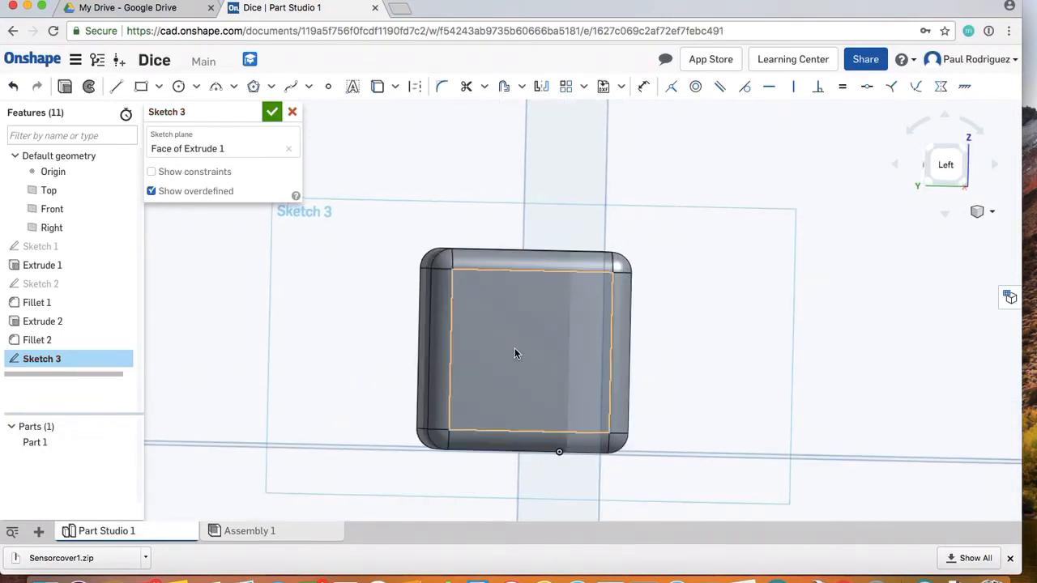
scroll(501, 332, "up", 5)
left_click(945, 164)
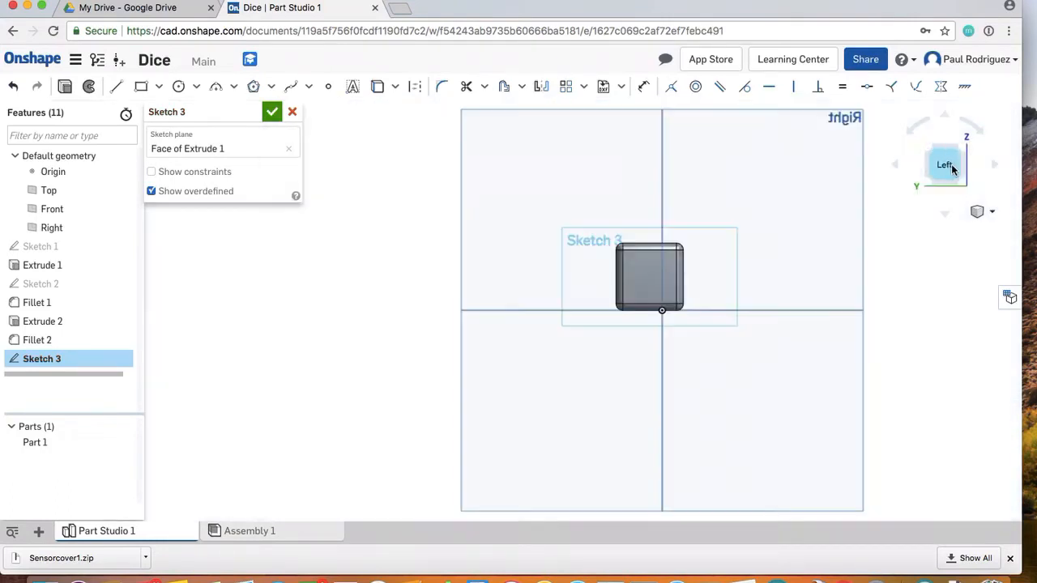
scroll(648, 263, "up", 8)
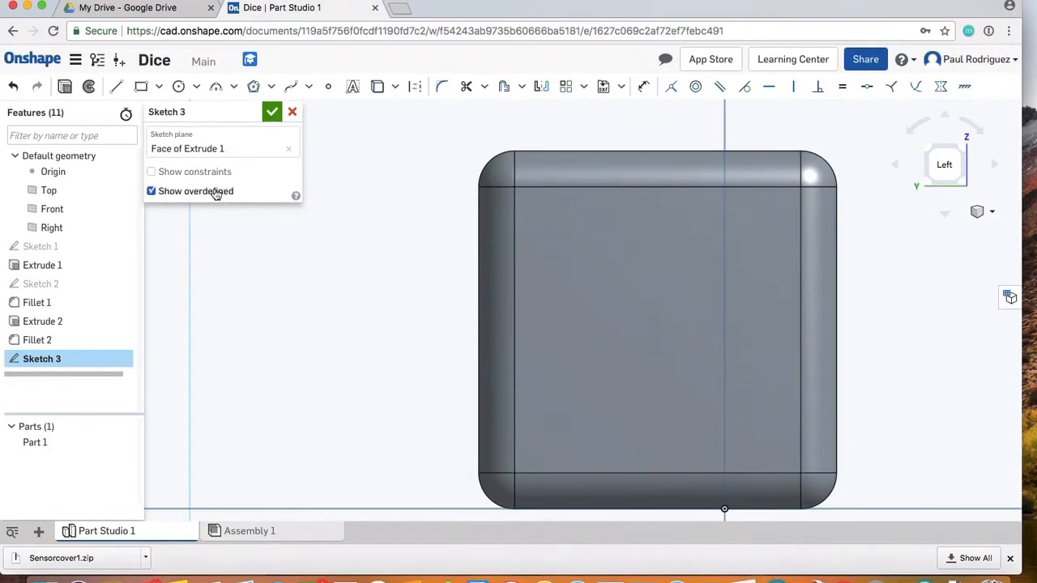
Sketch a 0.2 in diameter circle near the face's upper-left corner and paste two copies below it.
left_click(179, 86)
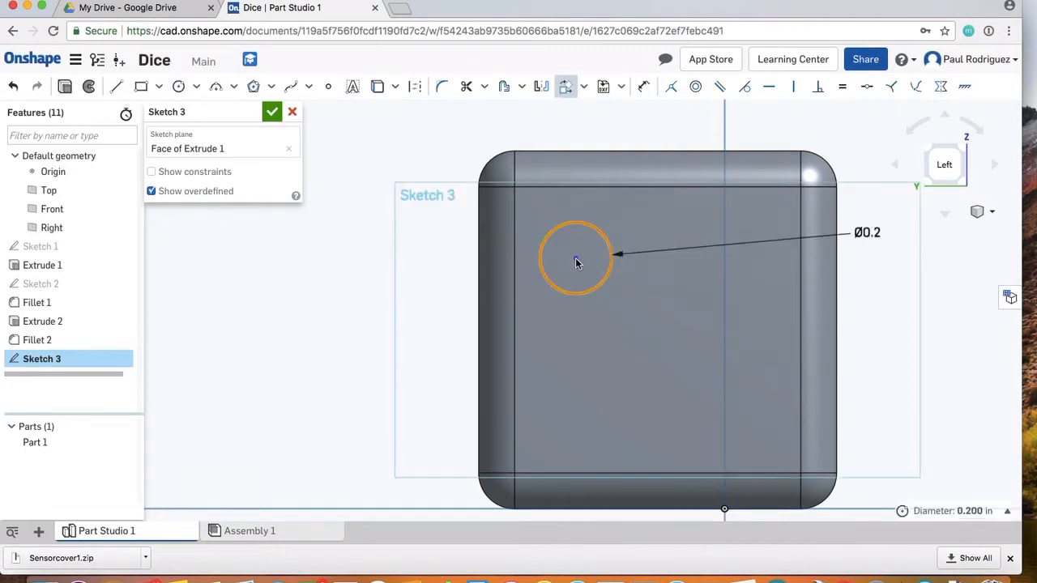
left_click(576, 259)
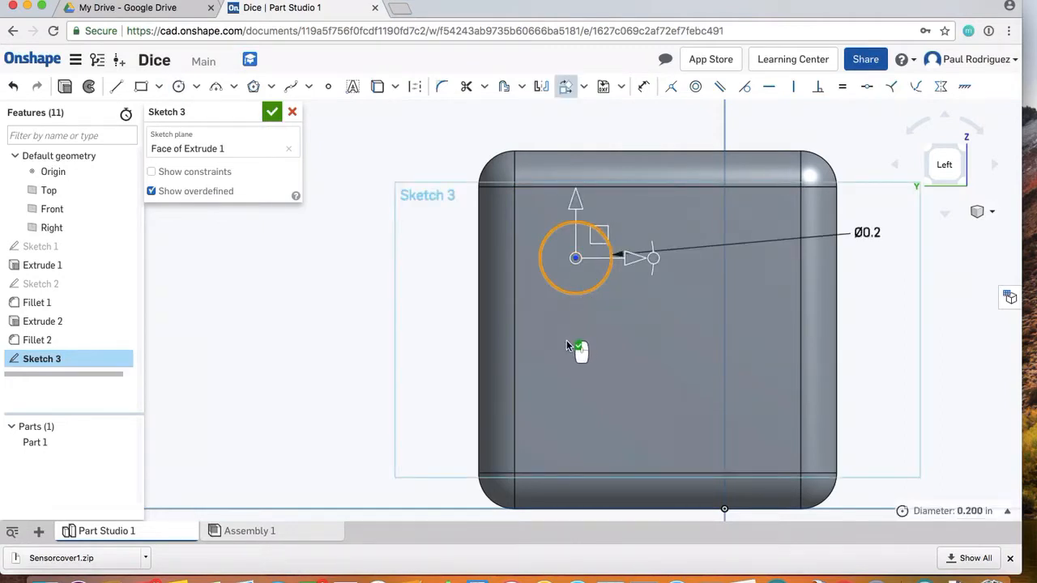
key("super+v")
key("super+v")
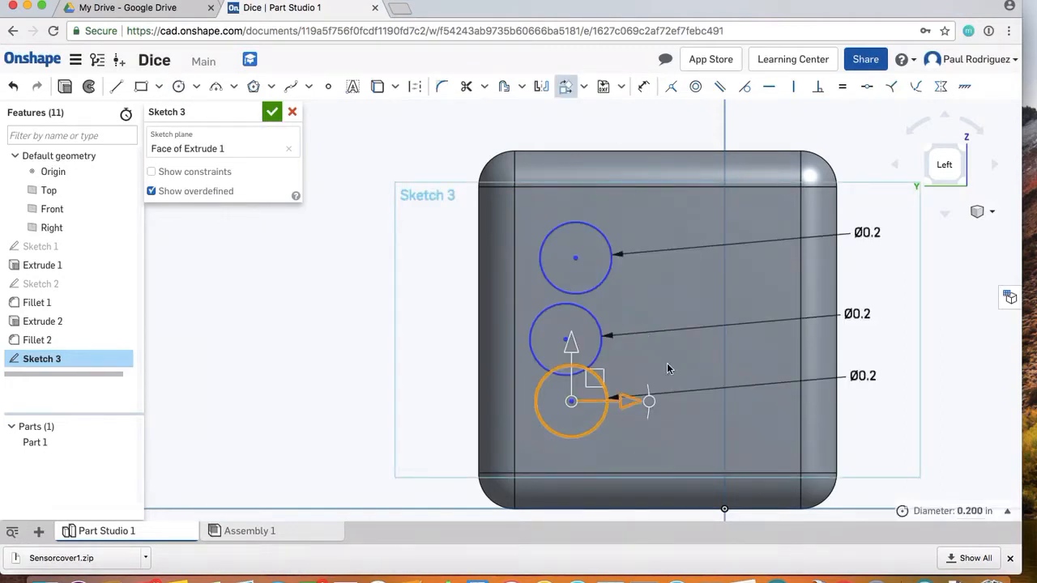
Paste three more copies of the 0.2 in circle as a second column along the right half of the face.
key("super+v")
left_click(739, 237)
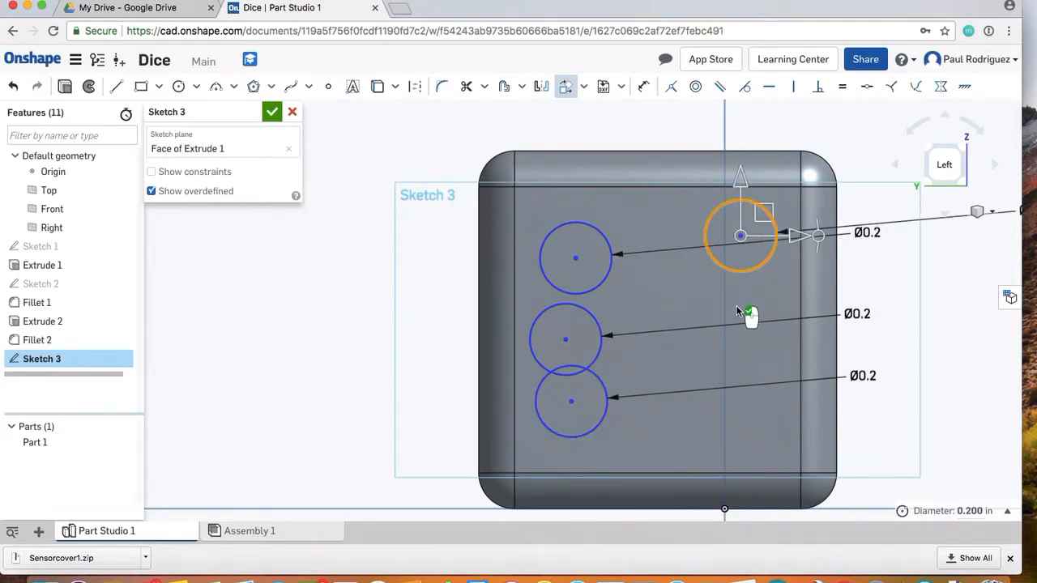
key("super+v")
left_click(737, 300)
key("super+v")
left_click(733, 385)
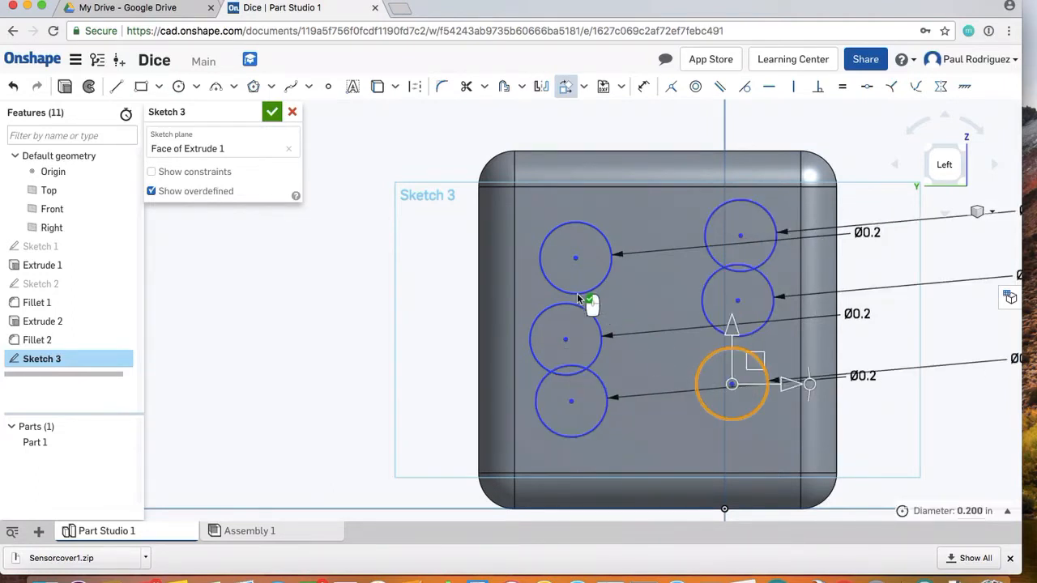
left_click(385, 306)
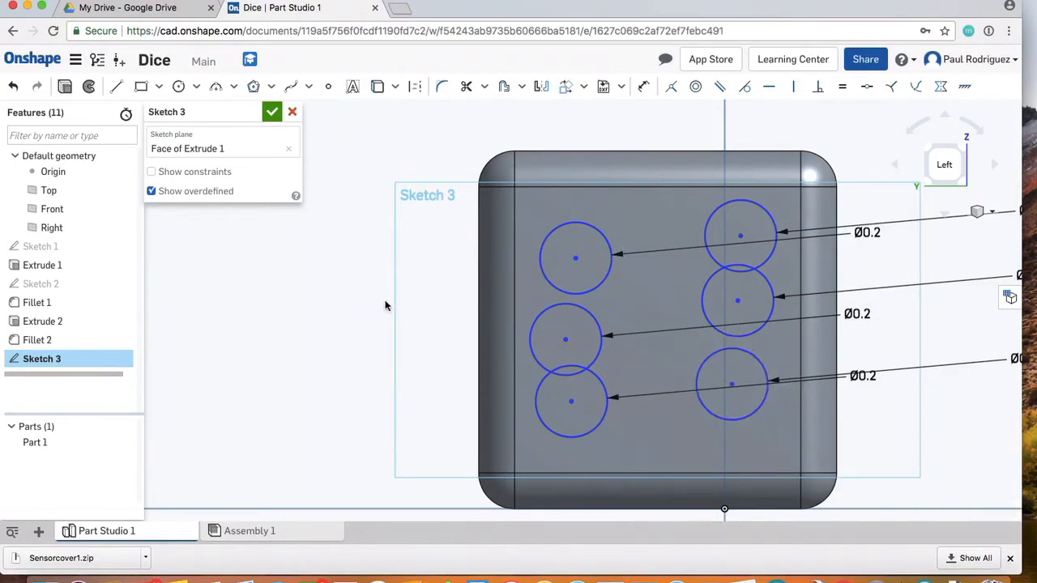
Reposition the three circles of the left column so they are roughly aligned and evenly spaced without overlapping.
left_click(560, 223)
left_click(564, 226)
left_click(564, 232)
left_click_drag(542, 264, 541, 224)
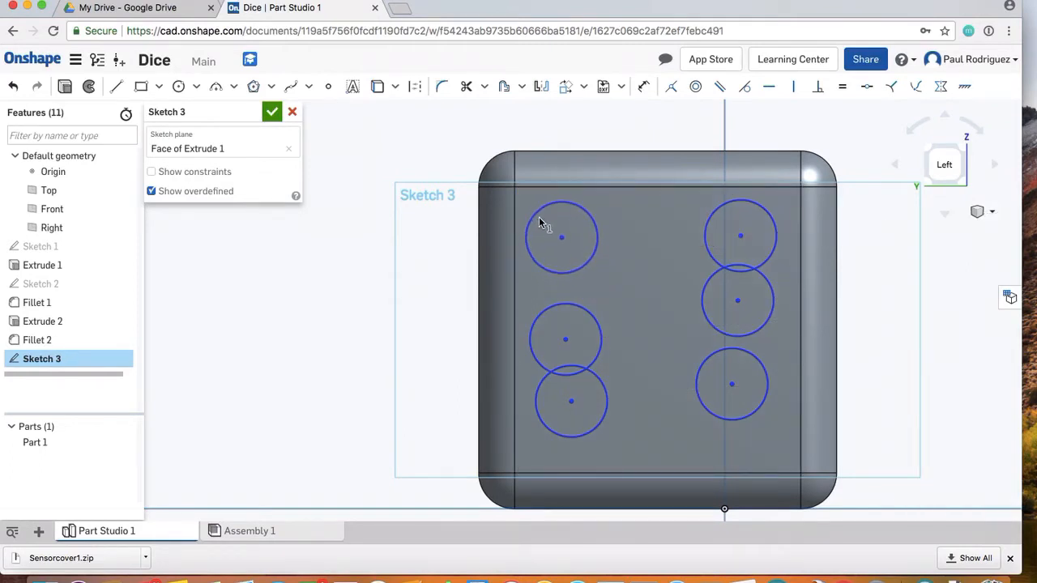
left_click(541, 224)
left_click_drag(555, 298, 553, 302)
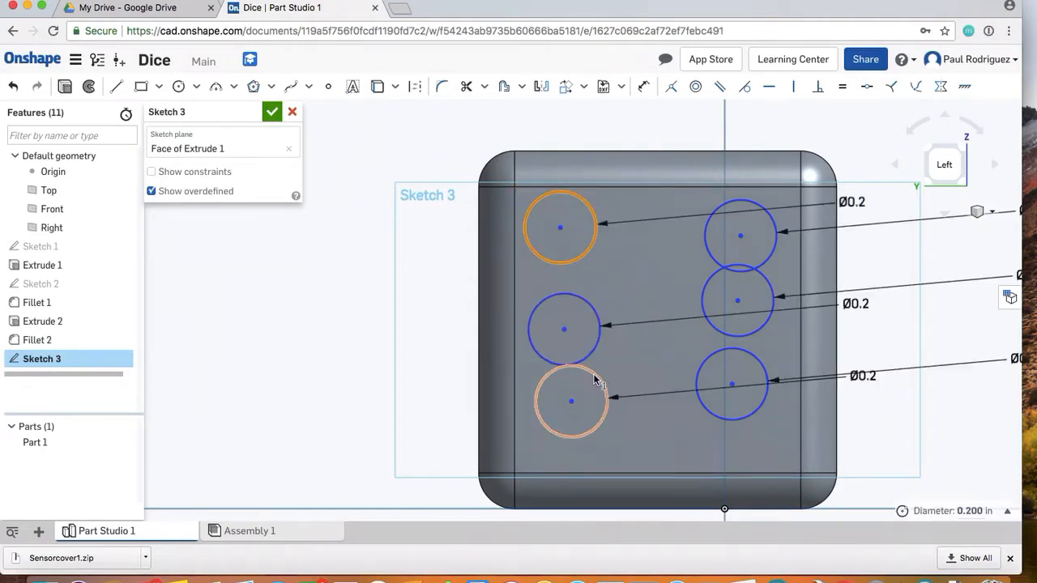
left_click_drag(597, 381, 572, 374)
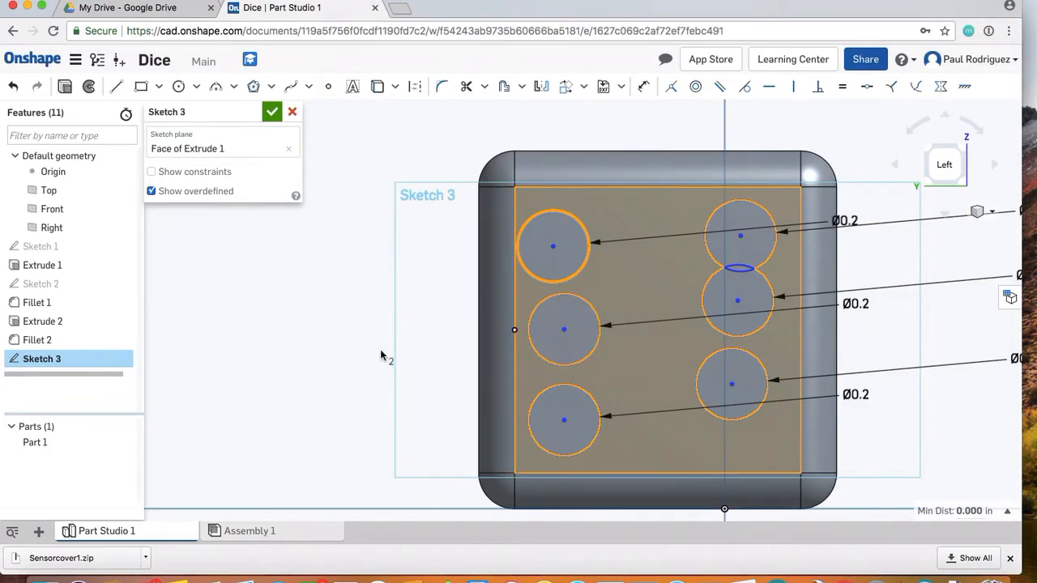
left_click(299, 340)
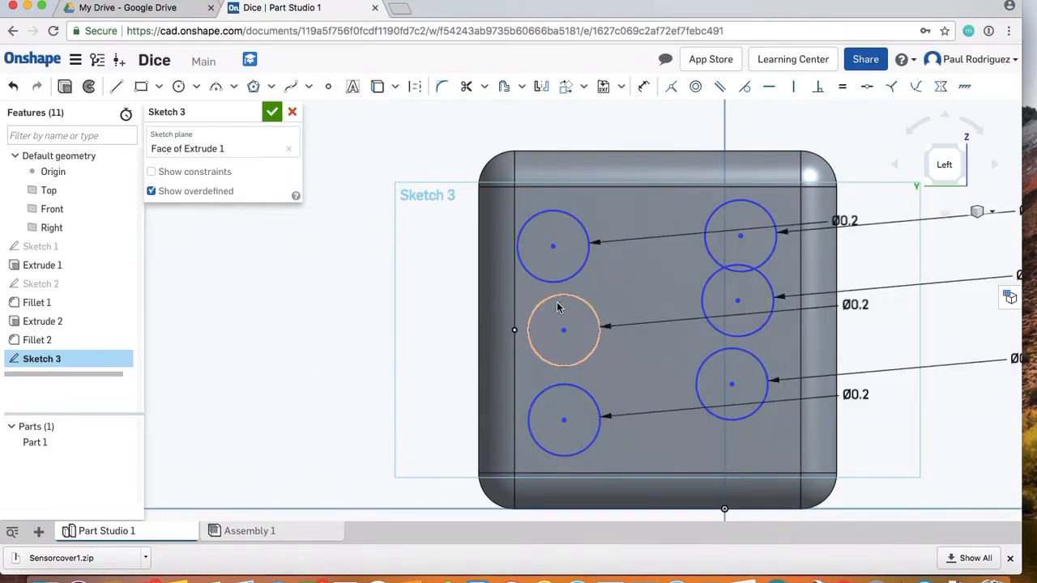
mouse_move(574, 281)
left_mouse_down()
mouse_move(595, 266)
mouse_move(596, 251)
mouse_move(584, 270)
left_mouse_up()
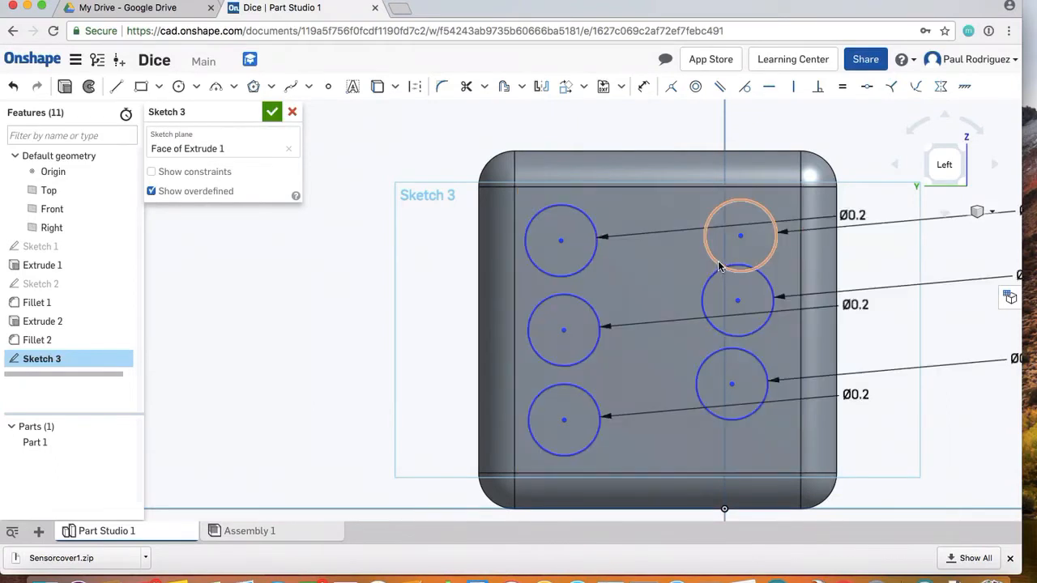
Reposition the three circles of the right column to separate them and roughly match the left column's rows.
left_click_drag(708, 306, 745, 362)
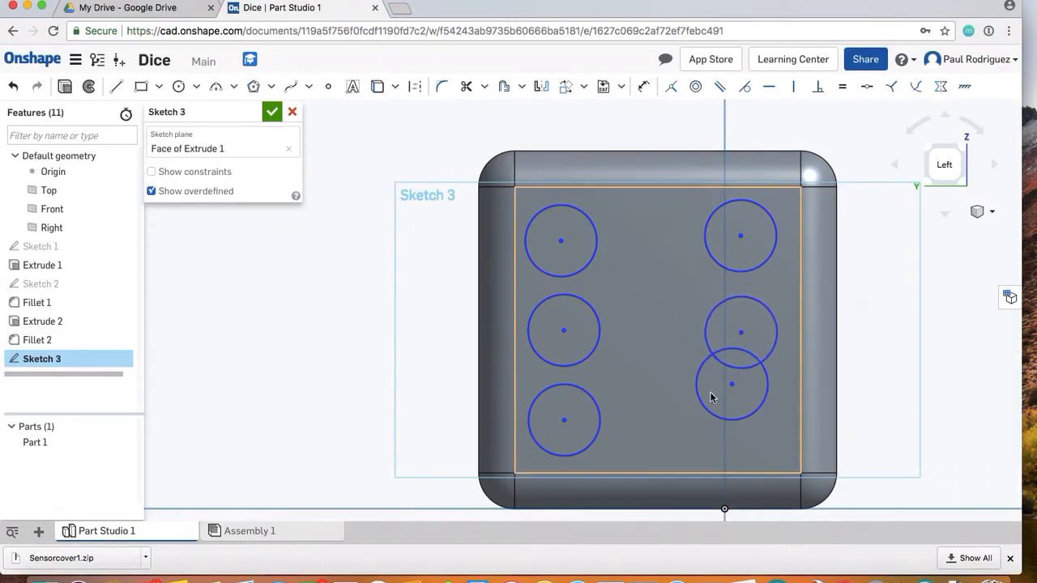
left_click_drag(703, 409, 742, 454)
left_click_drag(714, 265, 732, 297)
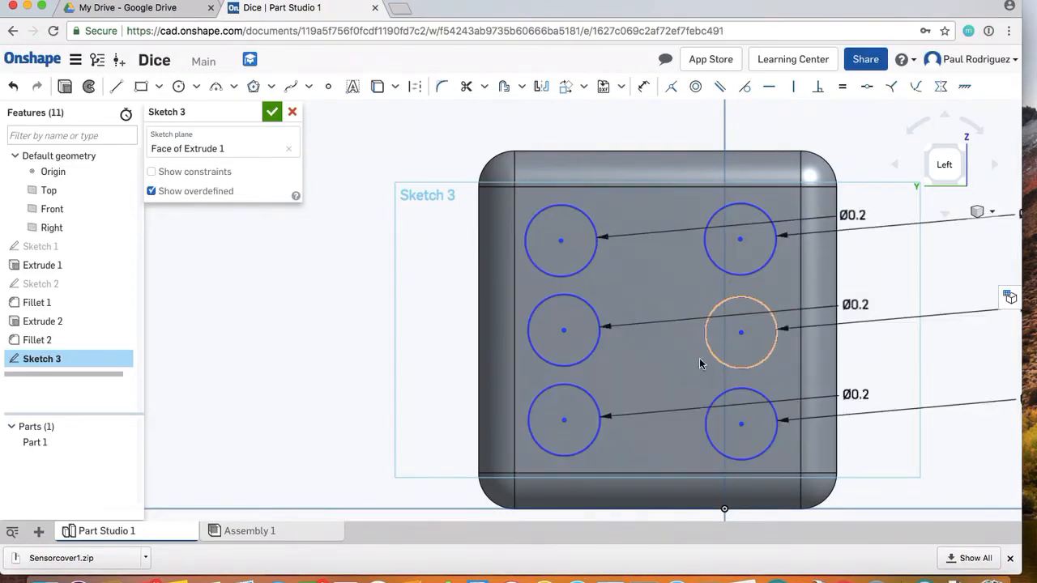
Dimension the centre of the left column's upper circle 0.15 in from the face's left edge.
left_click(644, 86)
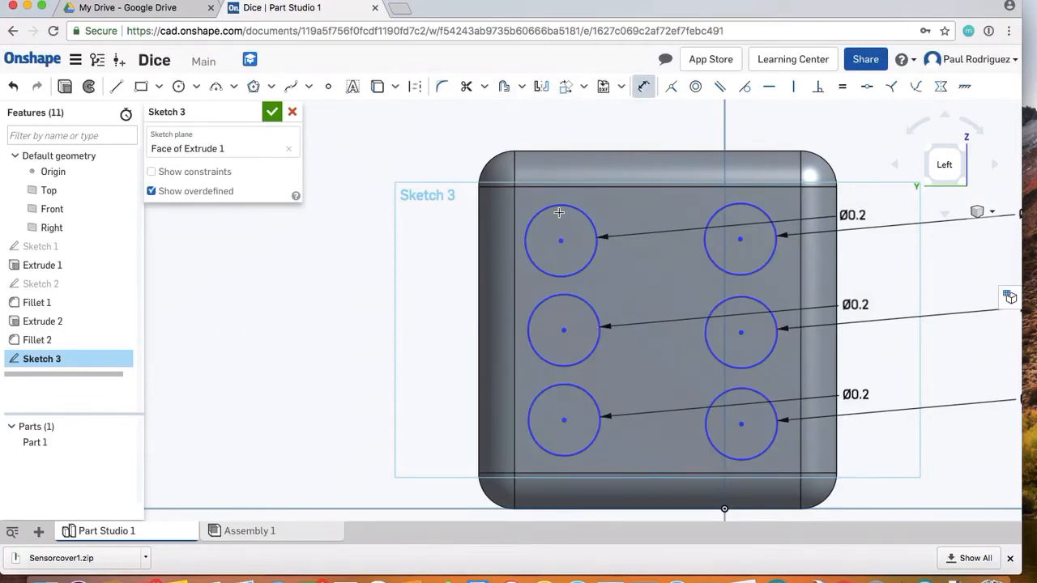
left_click(559, 240)
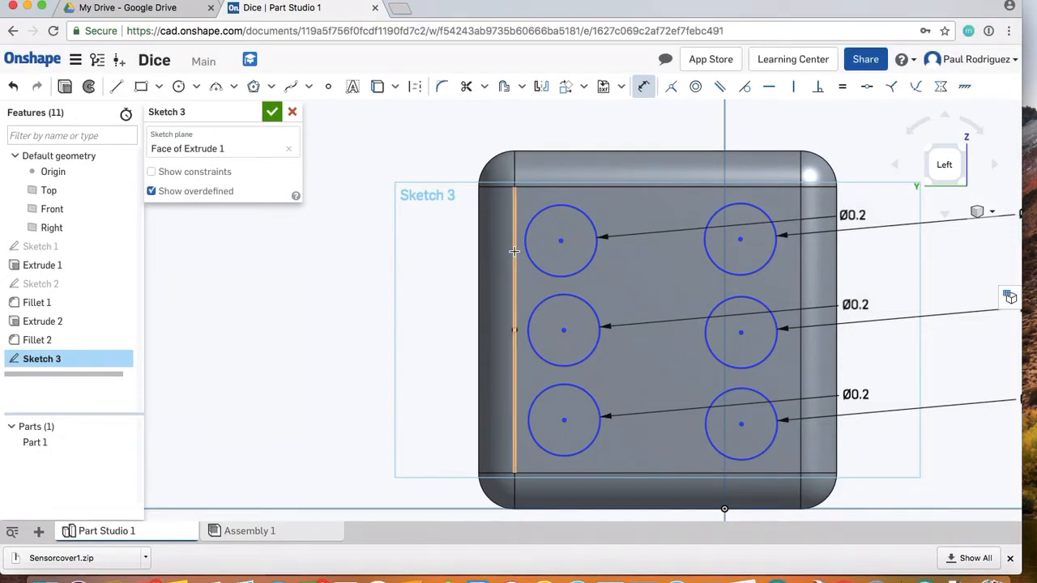
left_click(515, 244)
left_click(366, 226)
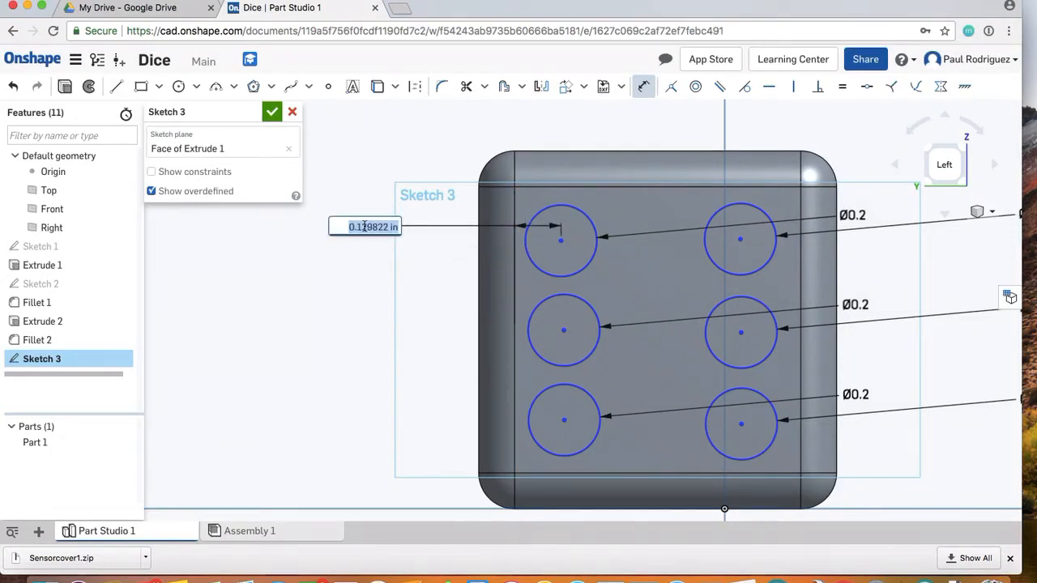
key("BackSpace")
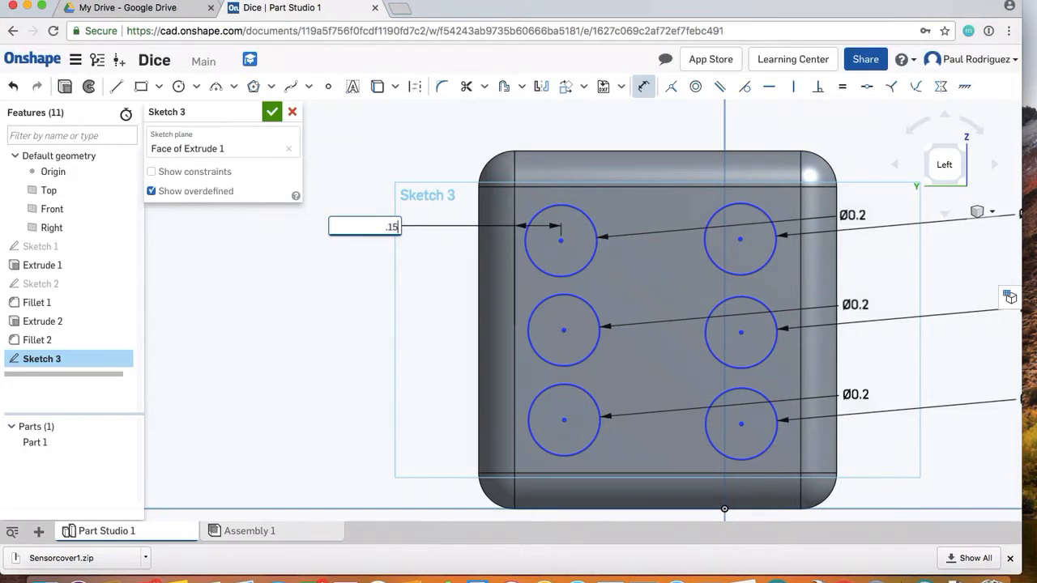
key("Return")
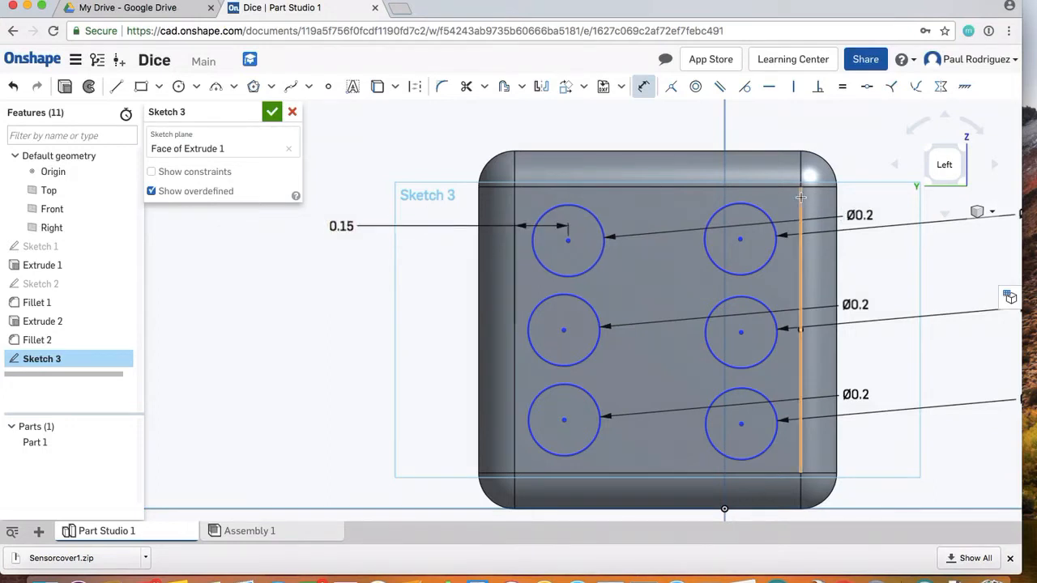
Dimension the centre of the left column's middle circle 0.15 in from the face's left edge.
left_click(515, 337)
left_click(442, 338)
key("BackSpace")
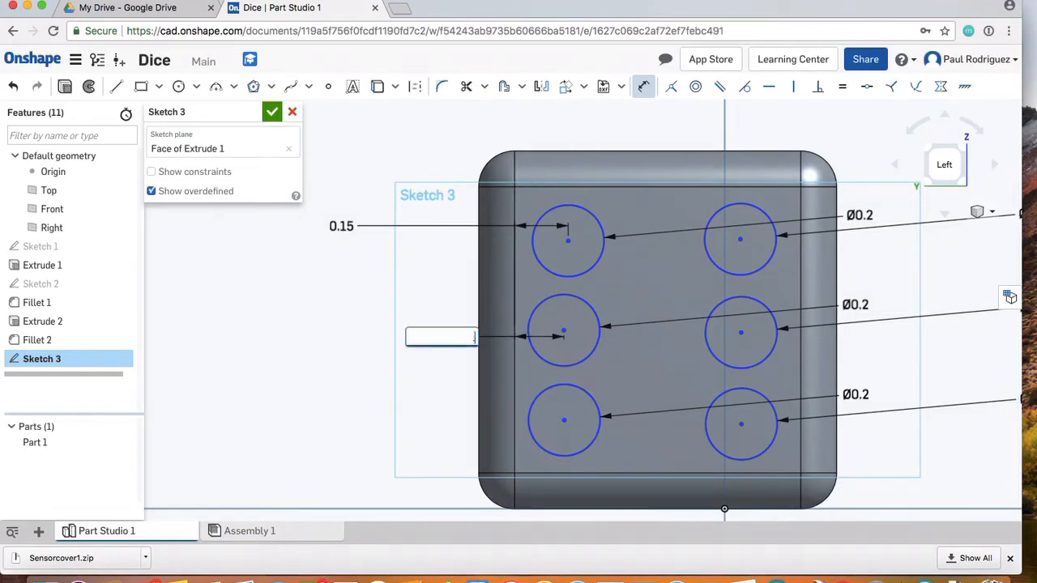
type(".15")
key("Return")
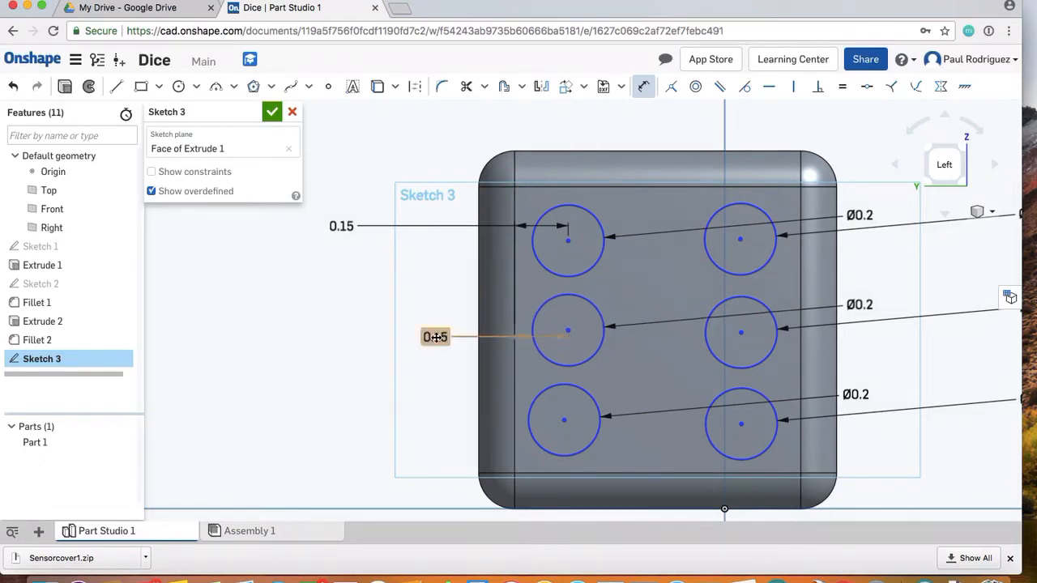
Dimension the centre of the left column's lower circle 0.15 in from the face's left edge.
left_click(565, 419)
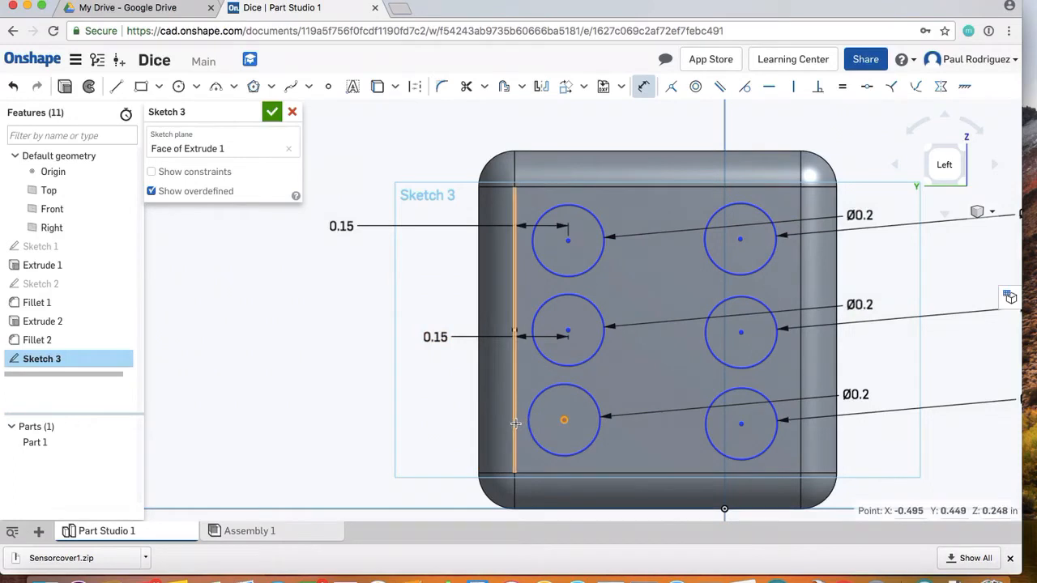
left_click(516, 415)
left_click(366, 413)
key("BackSpace")
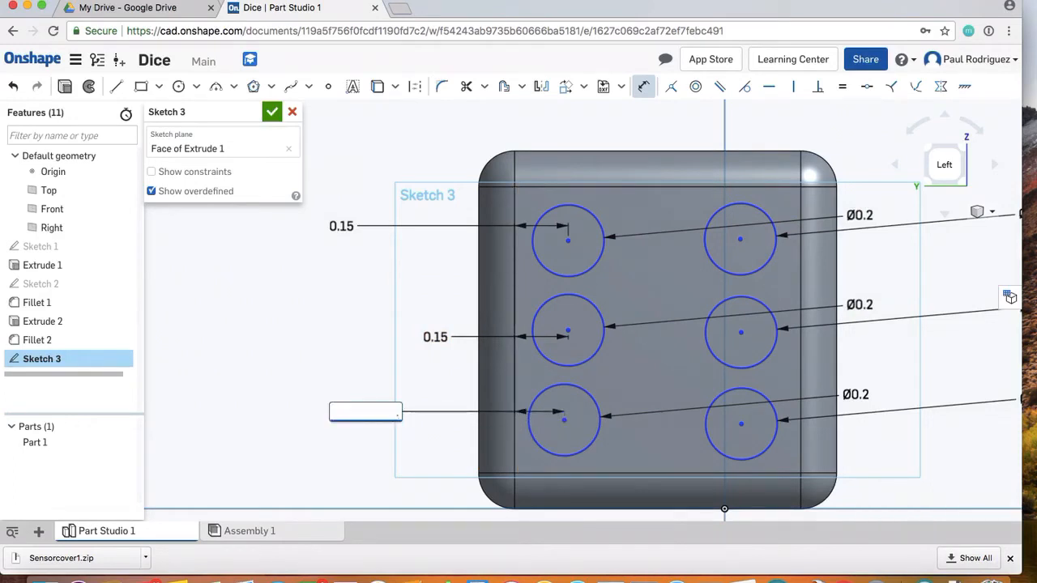
key("Return")
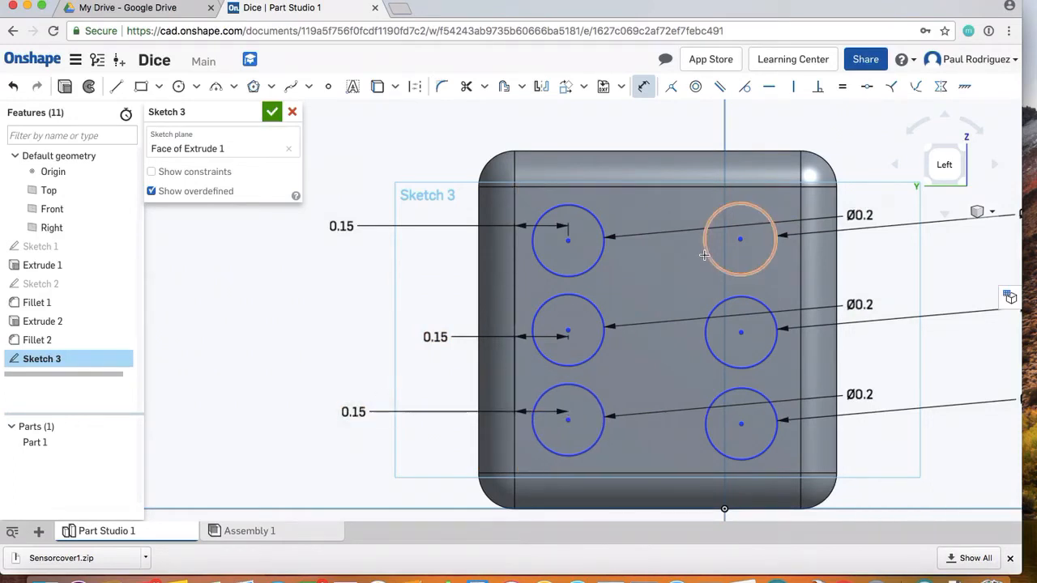
Dimension the centre of the right column's upper circle 0.15 in from the face's right edge.
left_click(800, 248)
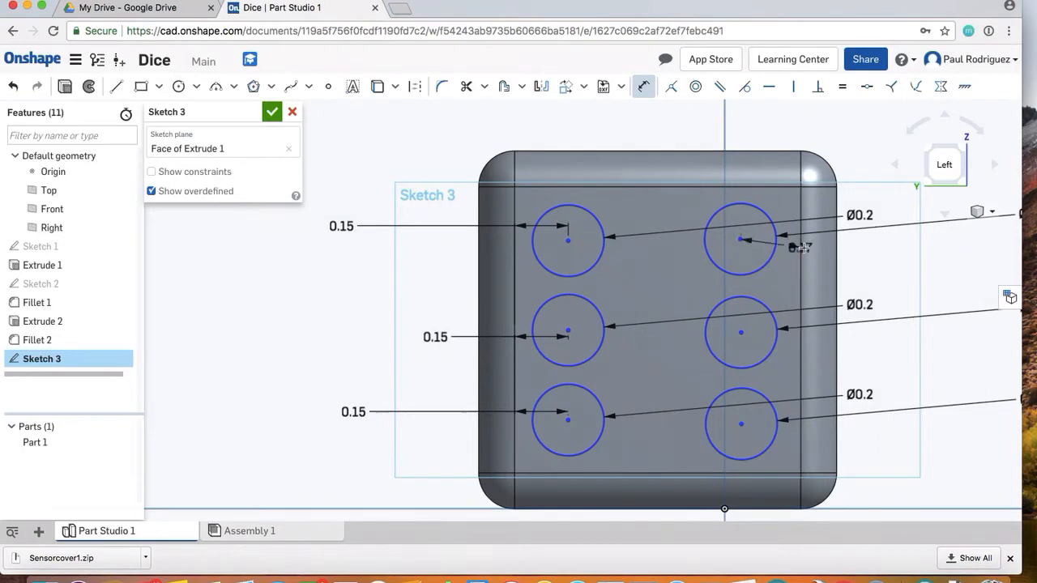
left_click(901, 249)
key("BackSpace")
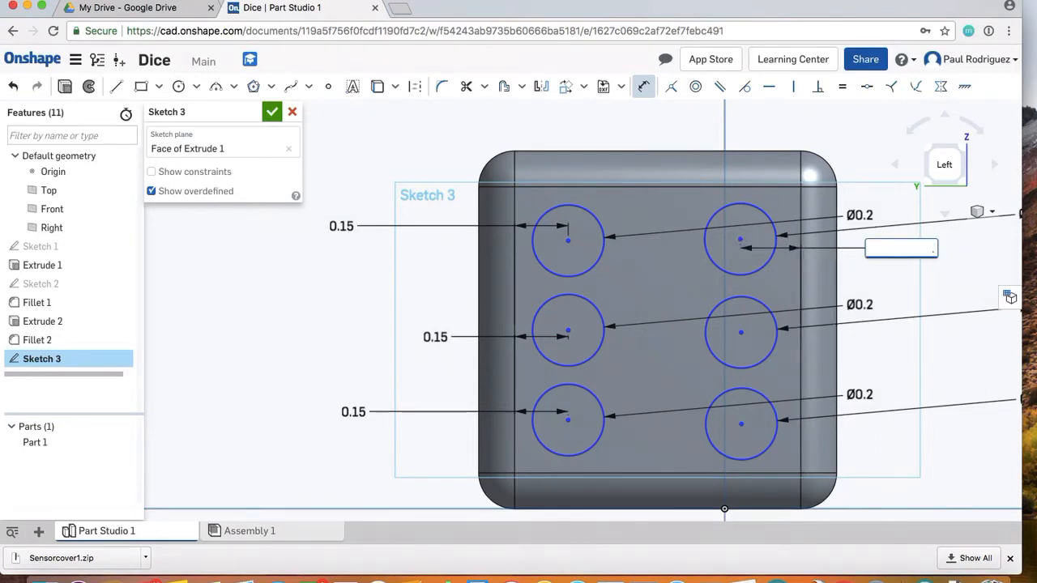
key("Return")
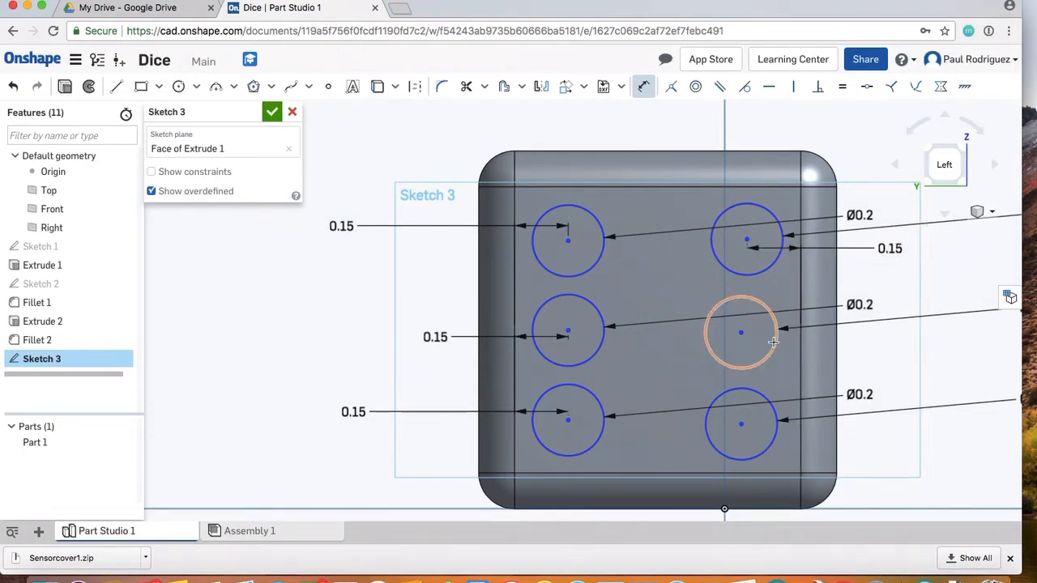
Dimension the centre of the right column's middle circle 0.15 in from the face's right edge.
left_click(800, 334)
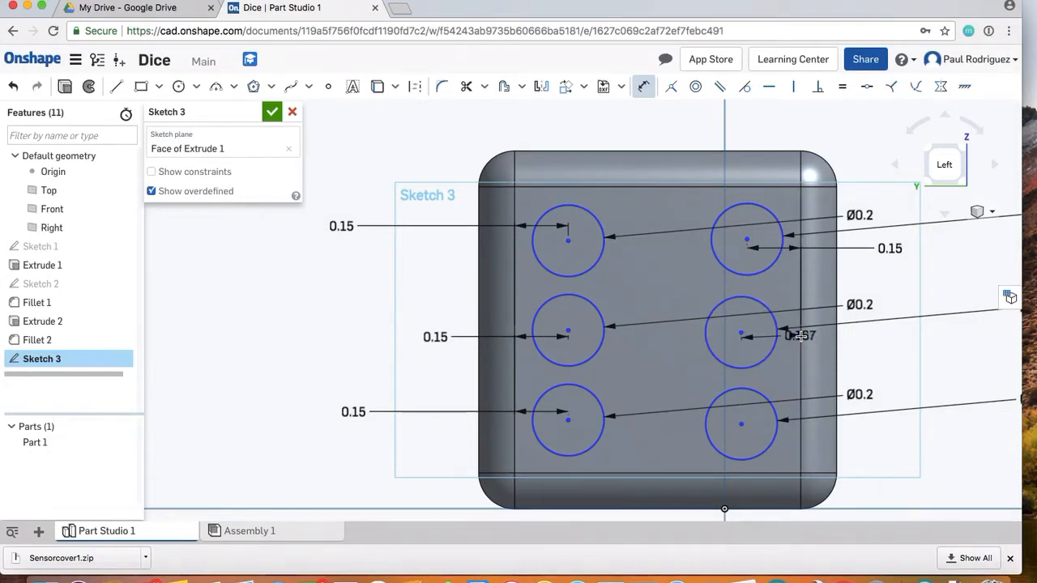
left_click(878, 345)
key("BackSpace")
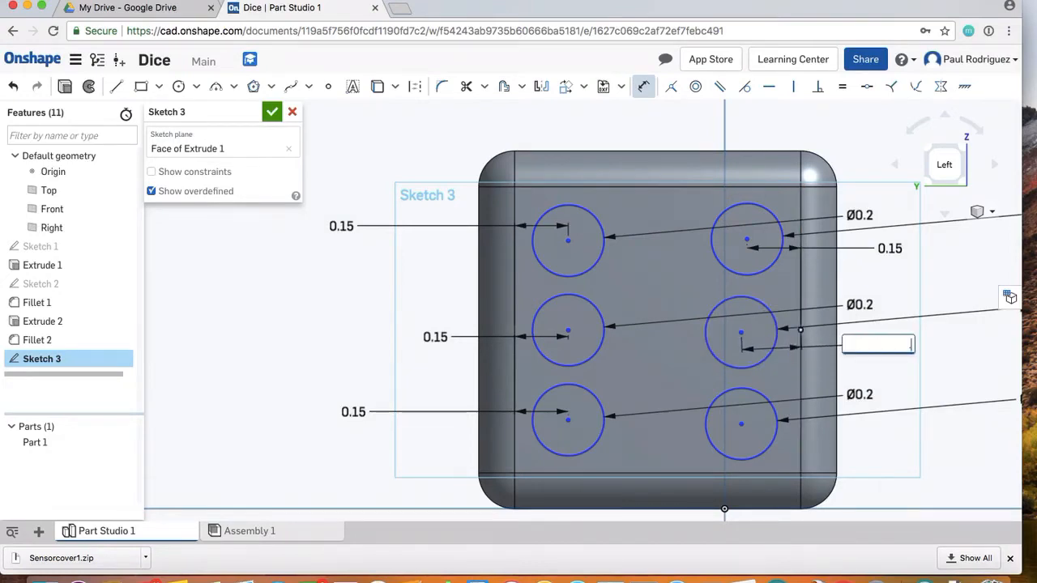
type(".15")
key("Return")
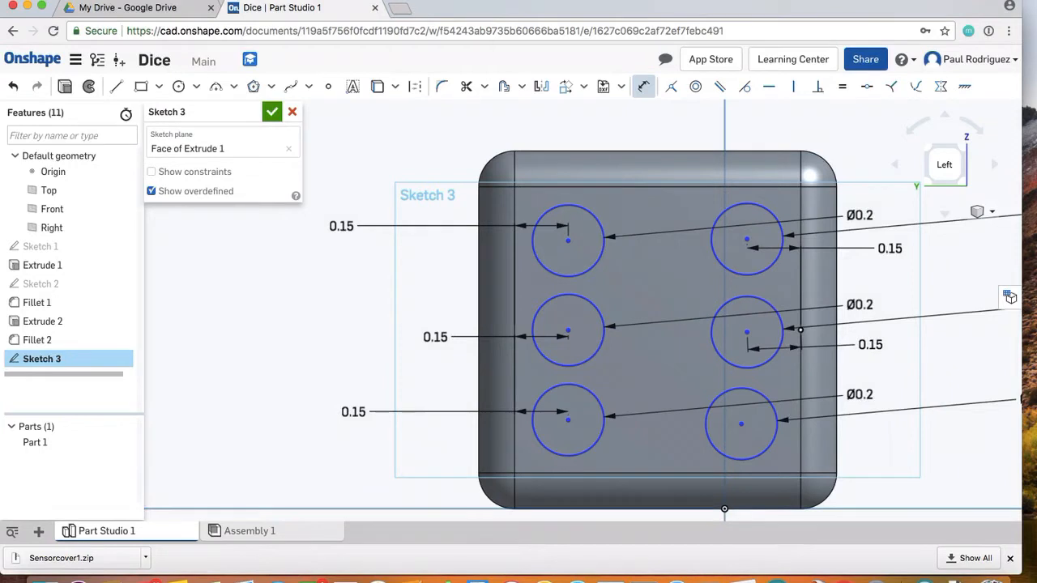
Dimension the centre of the right column's lower circle 0.15 in from the face's right edge.
left_click(800, 435)
left_click(880, 433)
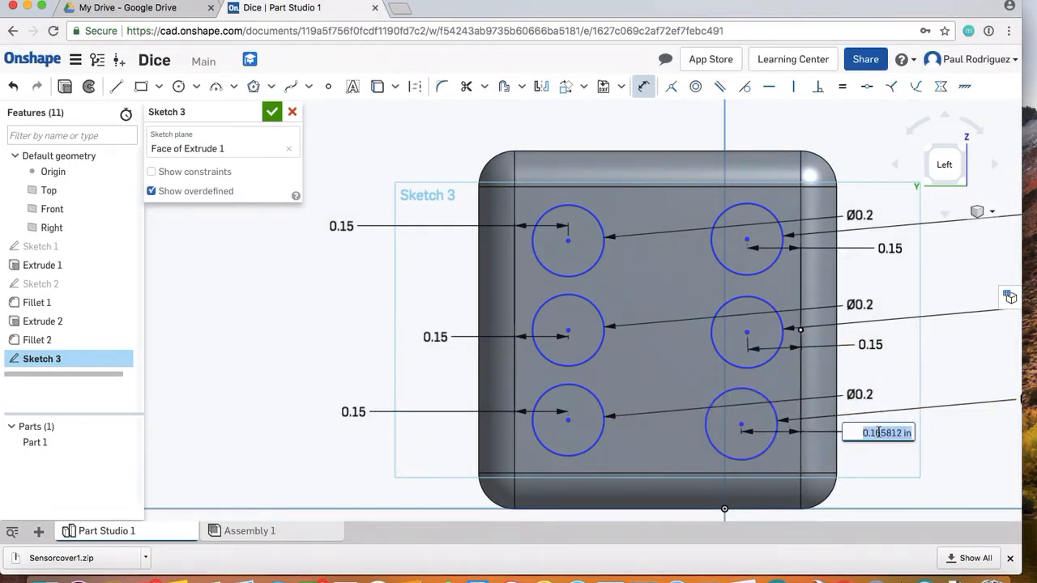
key("BackSpace")
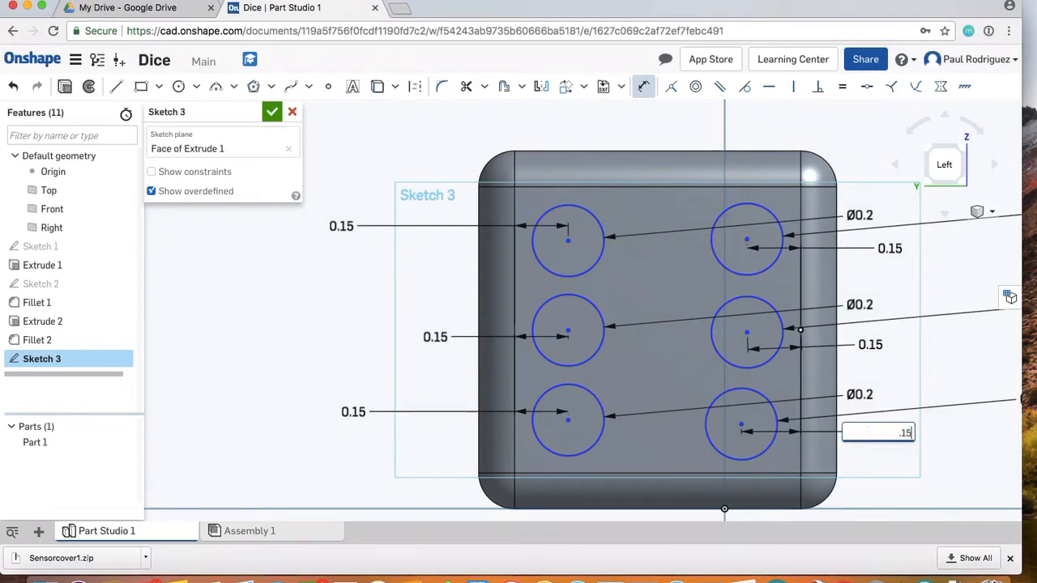
type(".15")
key("Return")
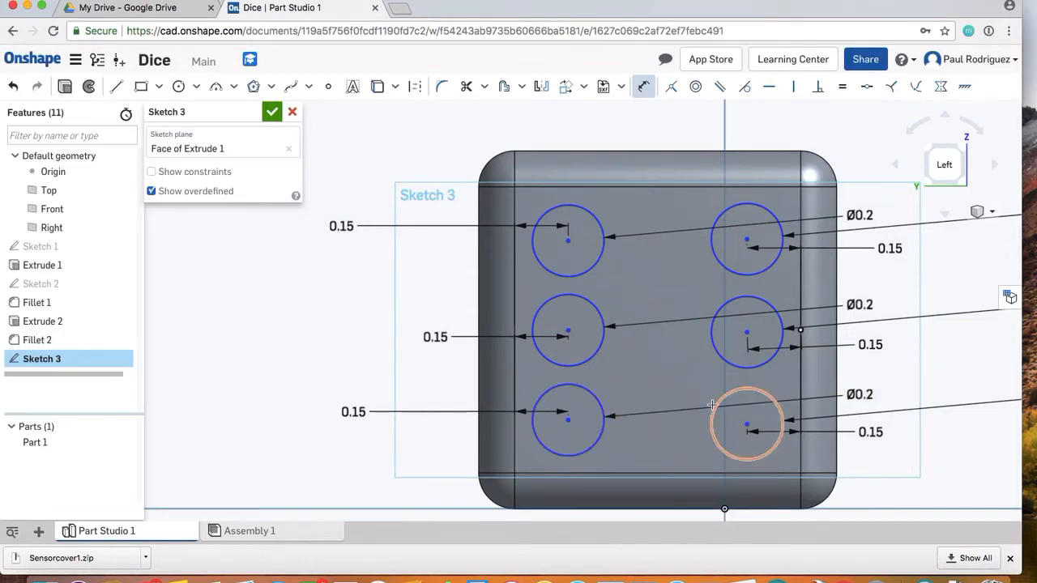
Dimension the right column's circle centres 0.25 in apart vertically, from middle to lower and from middle to upper.
left_click(748, 392)
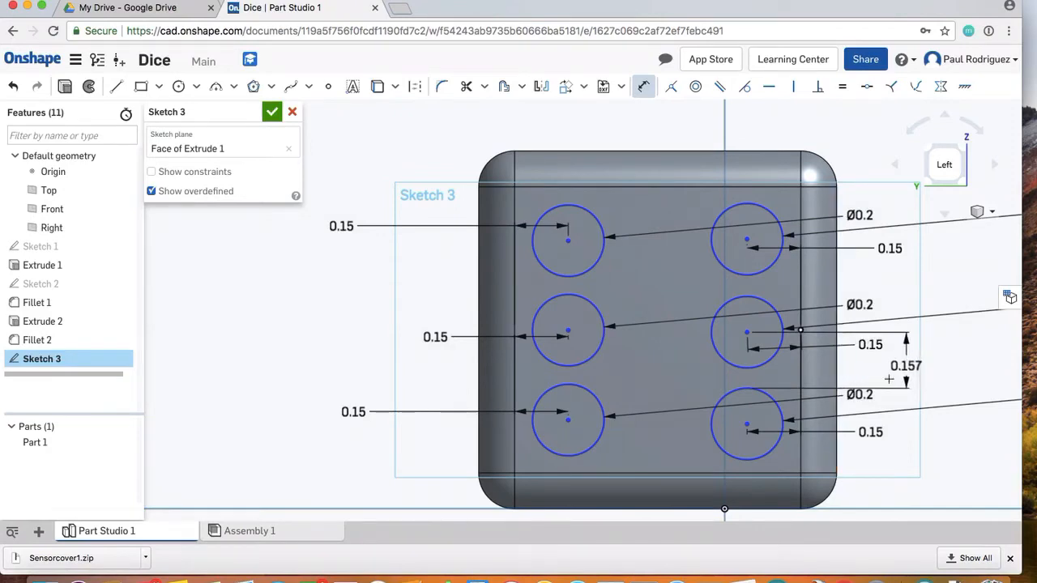
key("Escape")
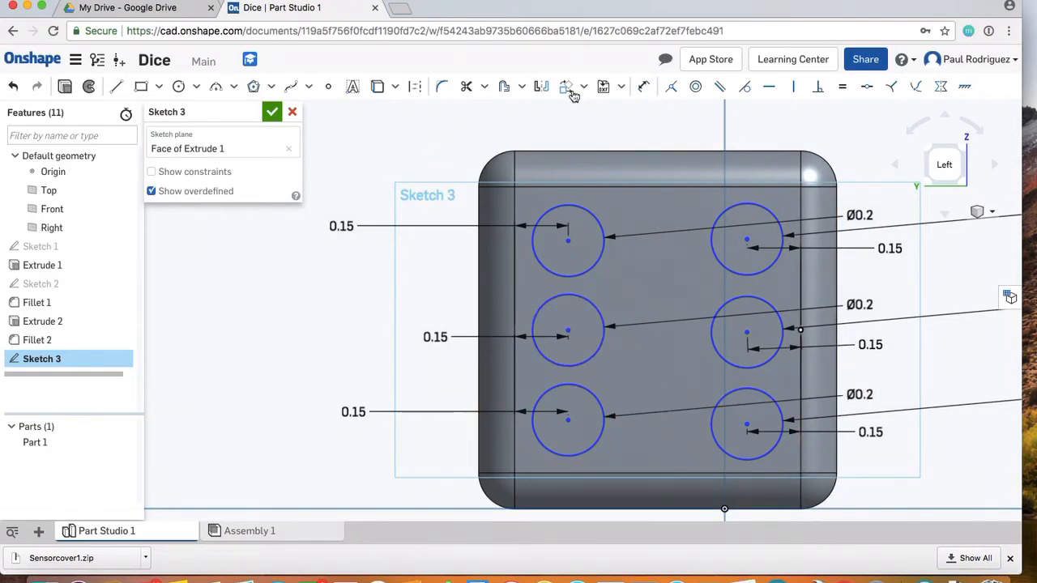
left_click(645, 86)
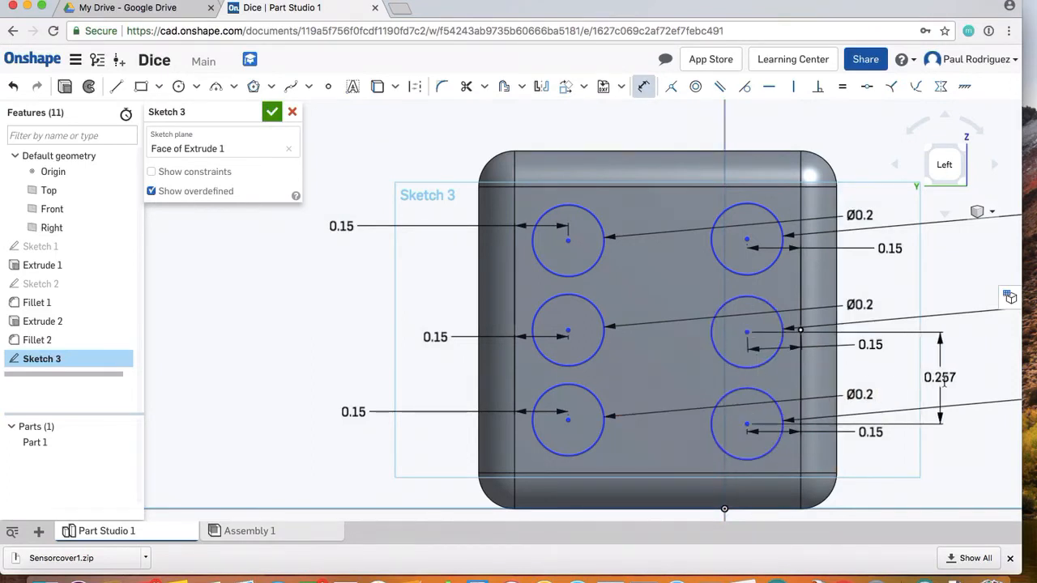
left_click(940, 379)
key("BackSpace")
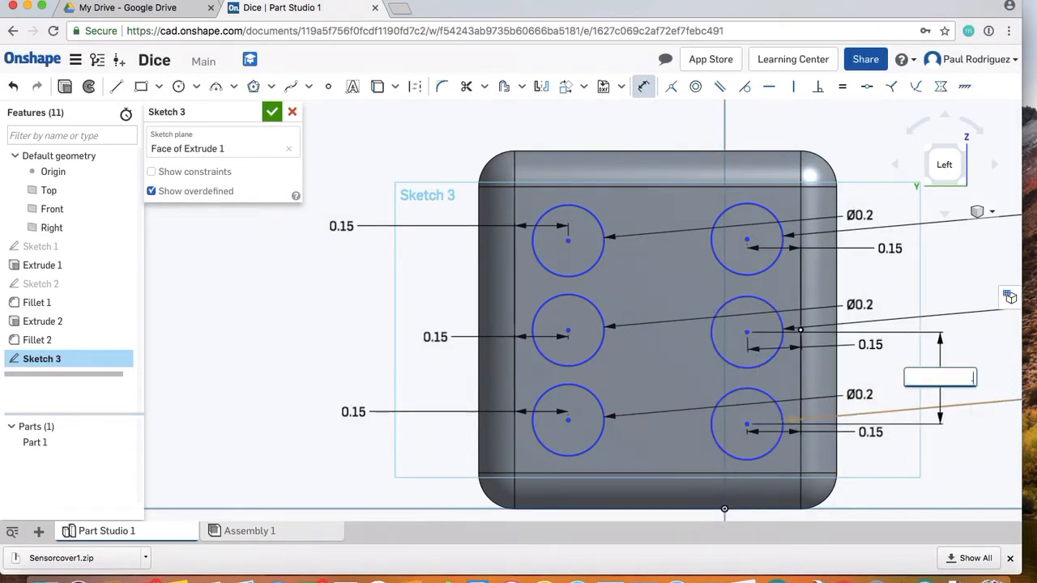
type(".25")
key("Return")
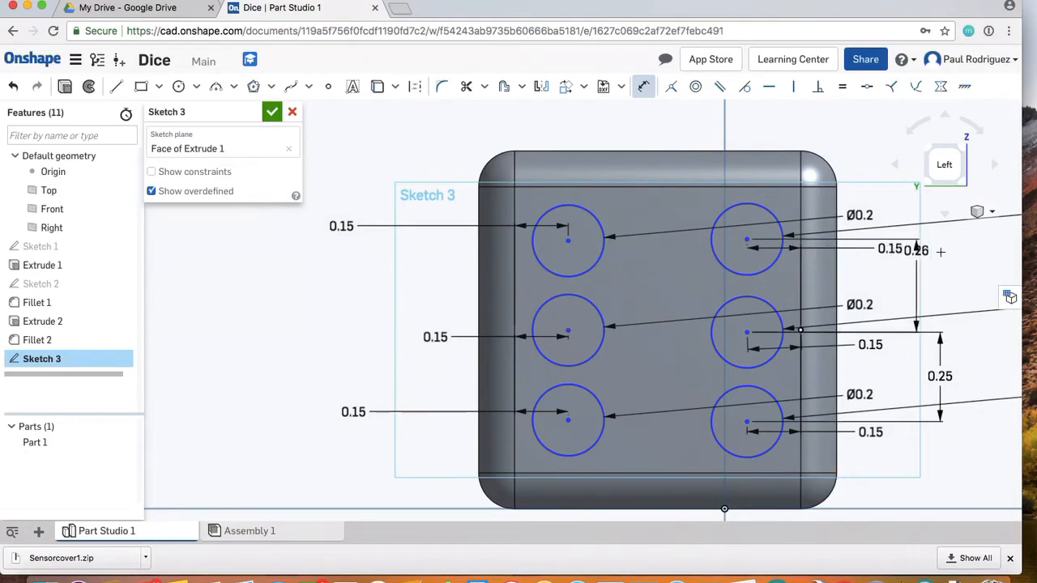
left_click(948, 276)
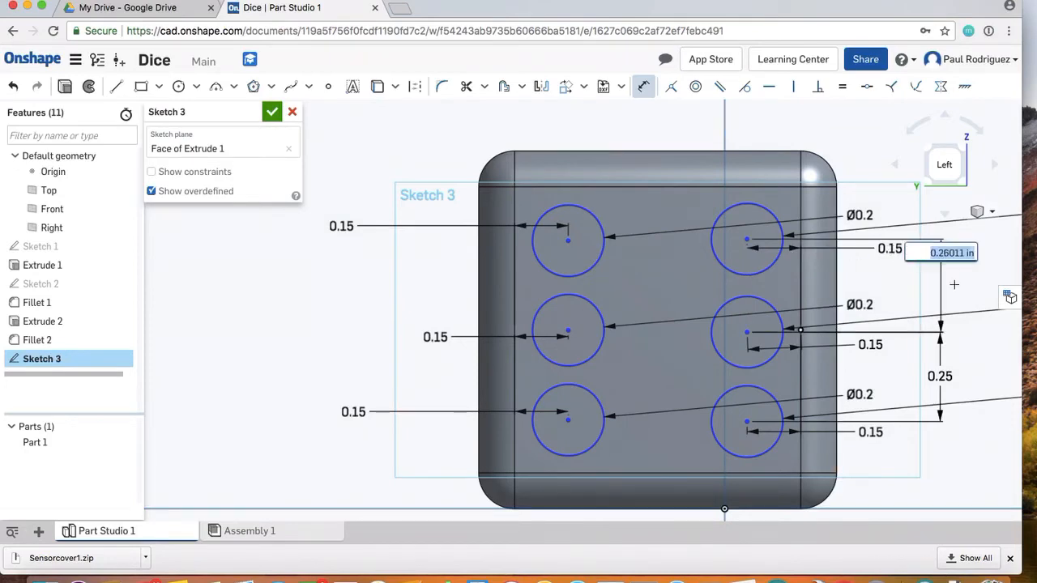
key("Return")
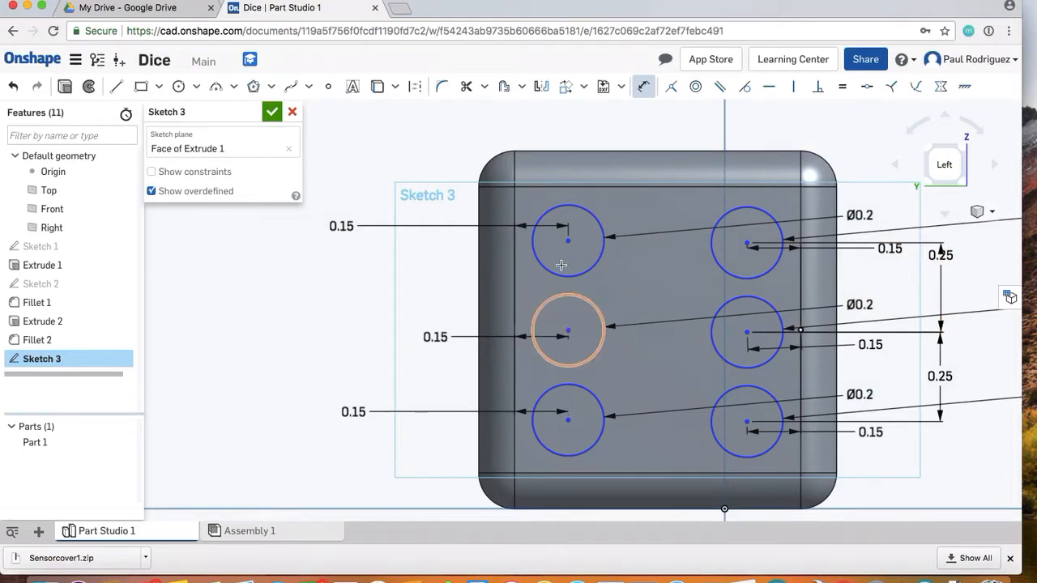
Dimension the left column's circle centres 0.25 in apart vertically, from upper to middle and from middle to lower.
left_click(386, 264)
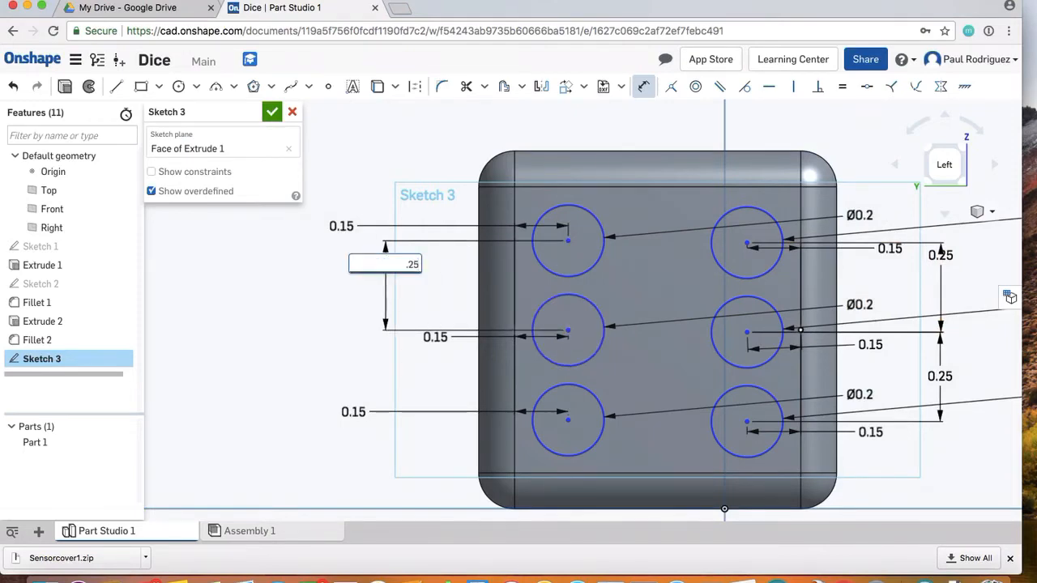
key("Return")
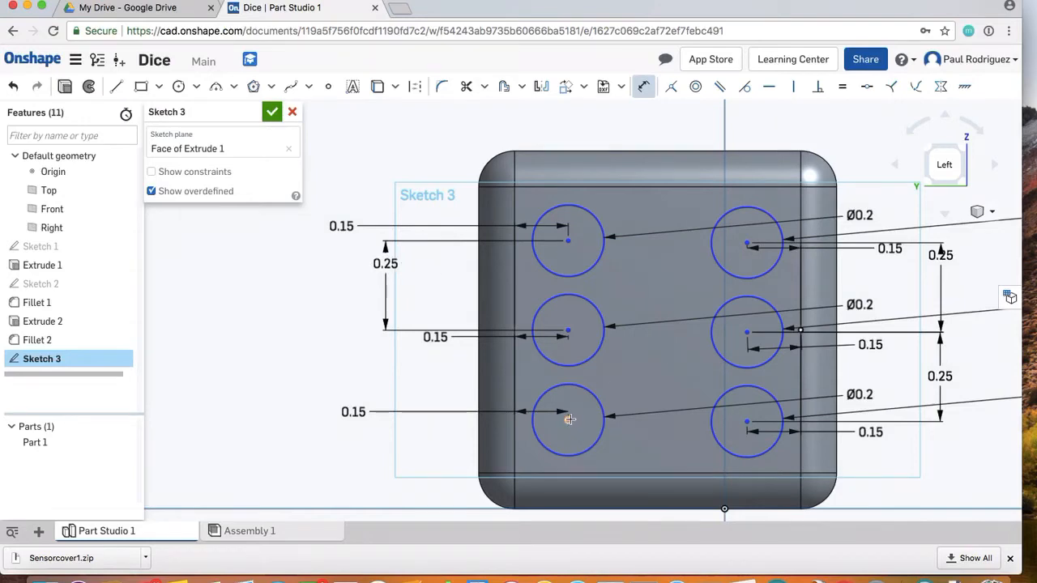
left_click(570, 332)
left_click(568, 420)
left_click(307, 340)
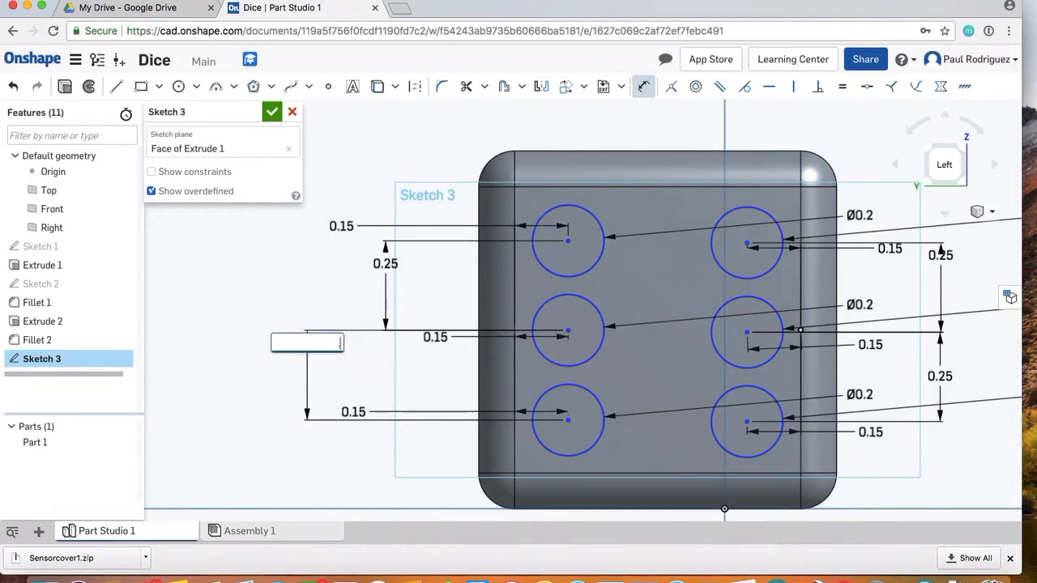
key("Return")
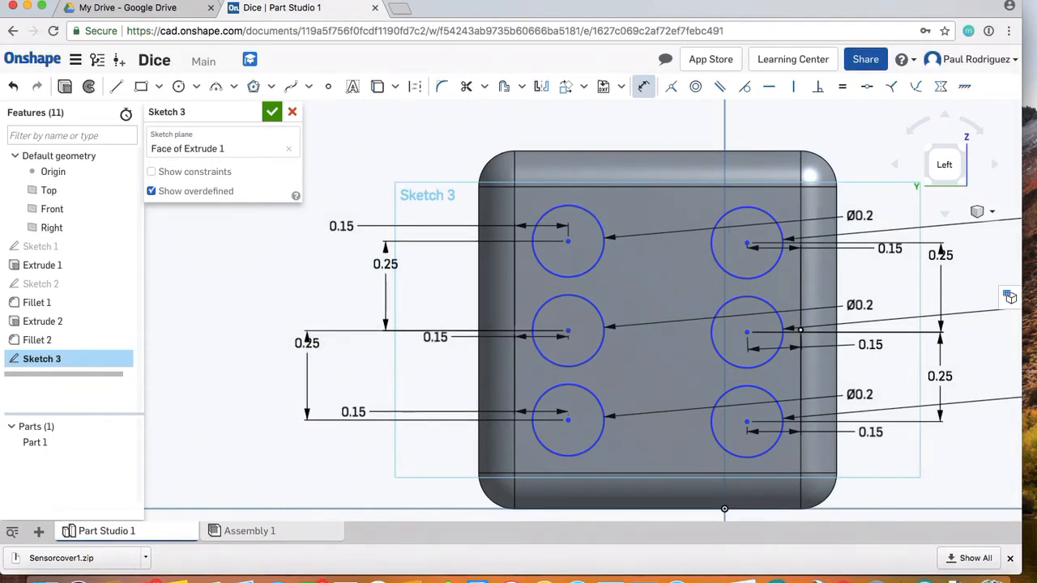
Dimension the centre of the left column's upper circle 0.15 in from the face's upper edge.
left_click(563, 242)
left_click(563, 187)
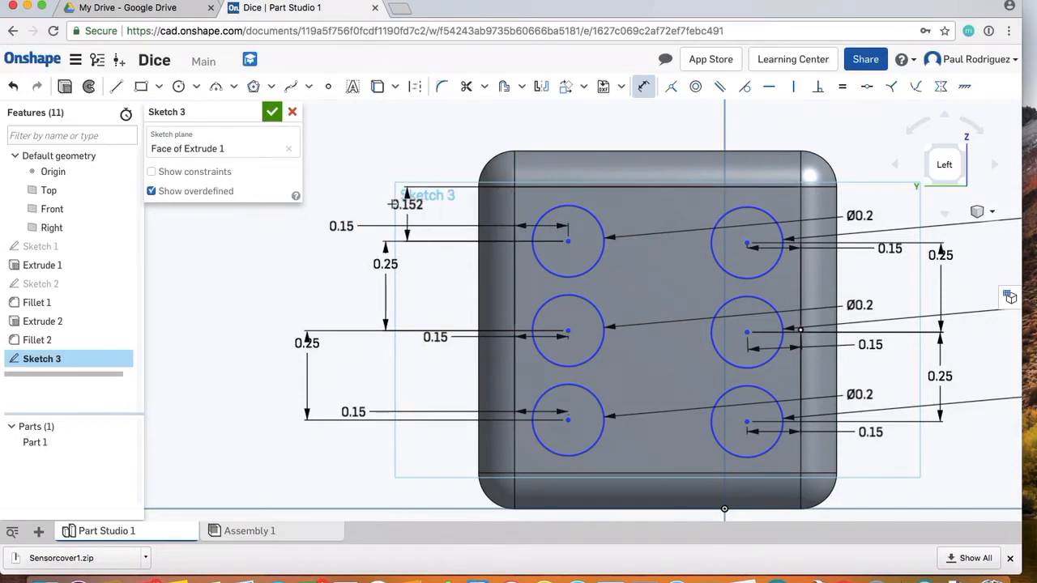
left_click(306, 231)
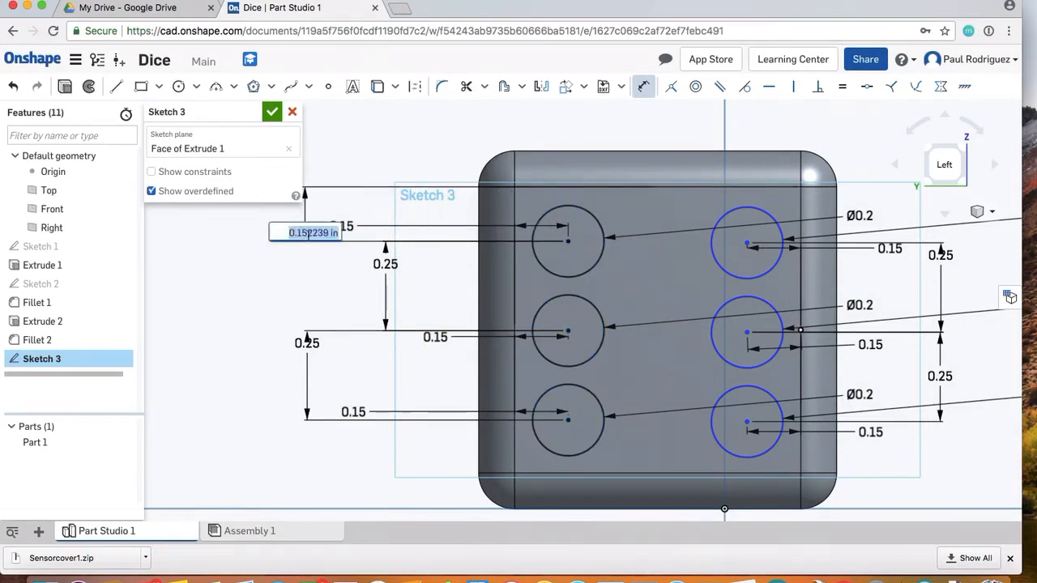
key("BackSpace")
type(".15")
key("Return")
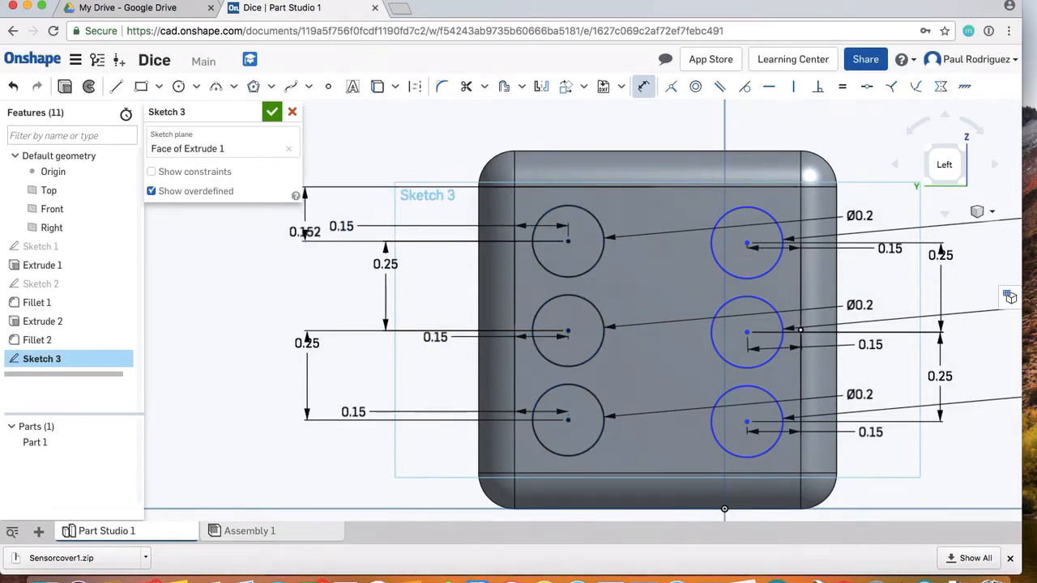
Dimension the centre of the right column's upper circle 0.15 in from the face's upper edge and finish the sketch.
left_click(746, 188)
left_click(568, 240)
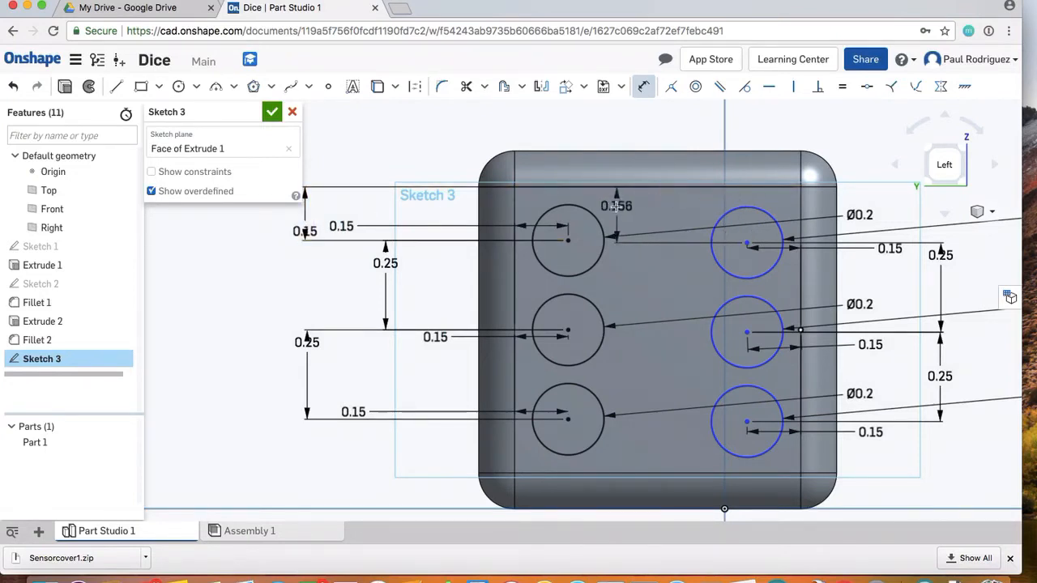
left_click(293, 277)
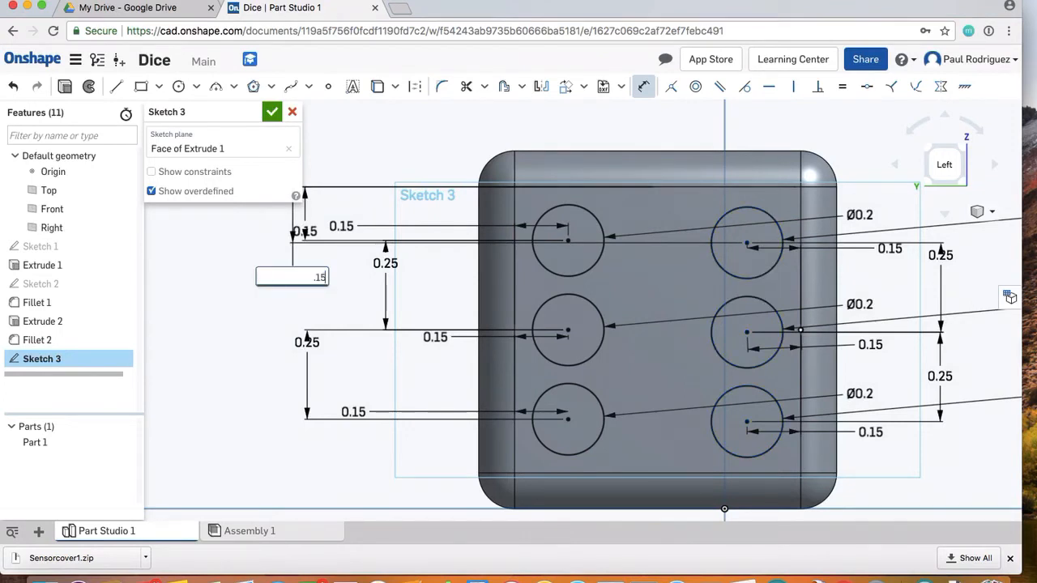
type(".15")
key("Return")
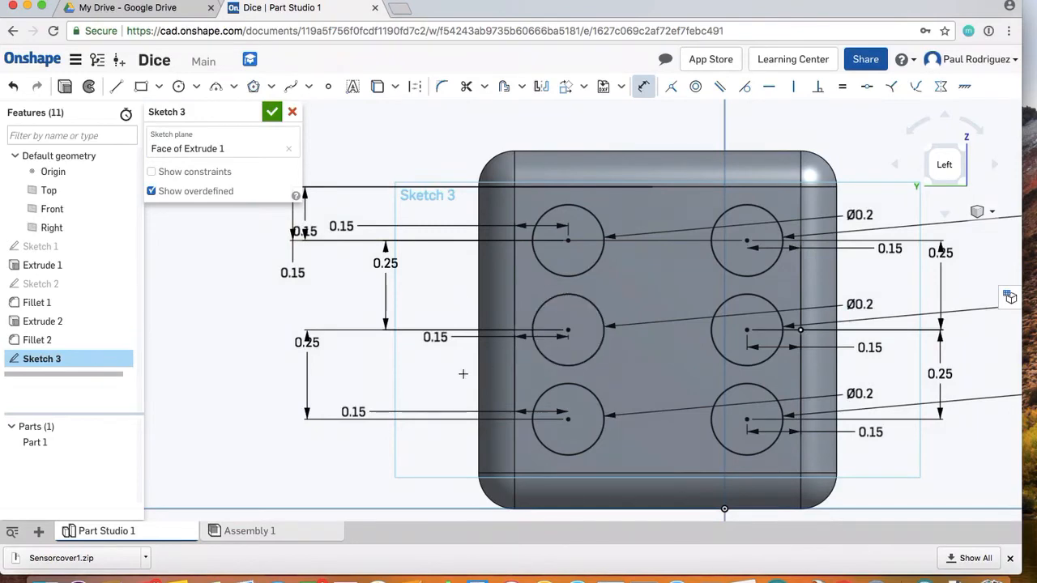
left_click(272, 112)
Cut the six pip circles 0.05 in deep into the left face with a blind Remove extrude.
right_click_drag(411, 320, 414, 321)
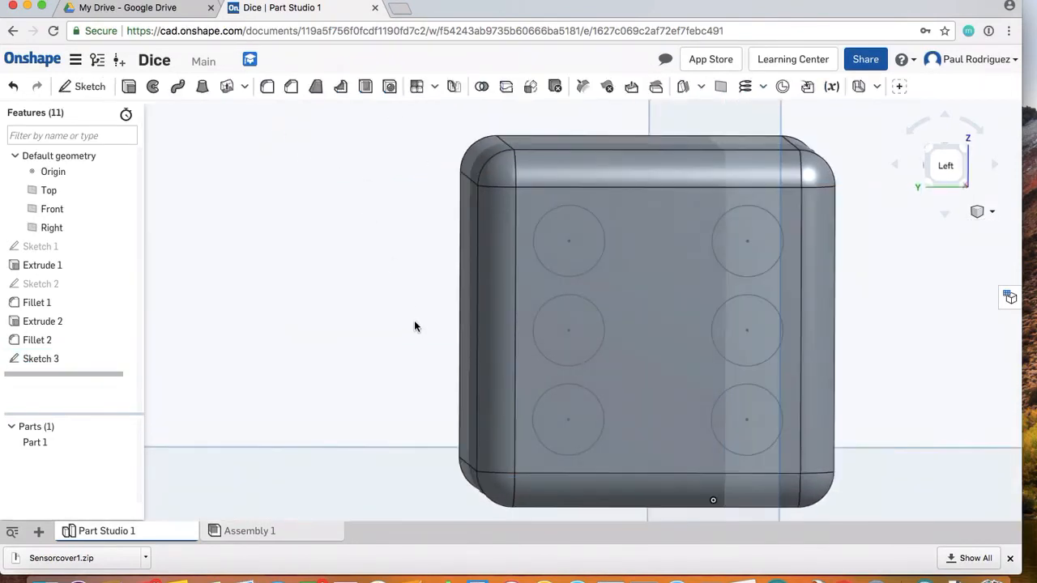
scroll(491, 339, "down", 4)
mouse_move(541, 359)
right_mouse_down()
mouse_move(417, 370)
mouse_move(543, 364)
right_mouse_up()
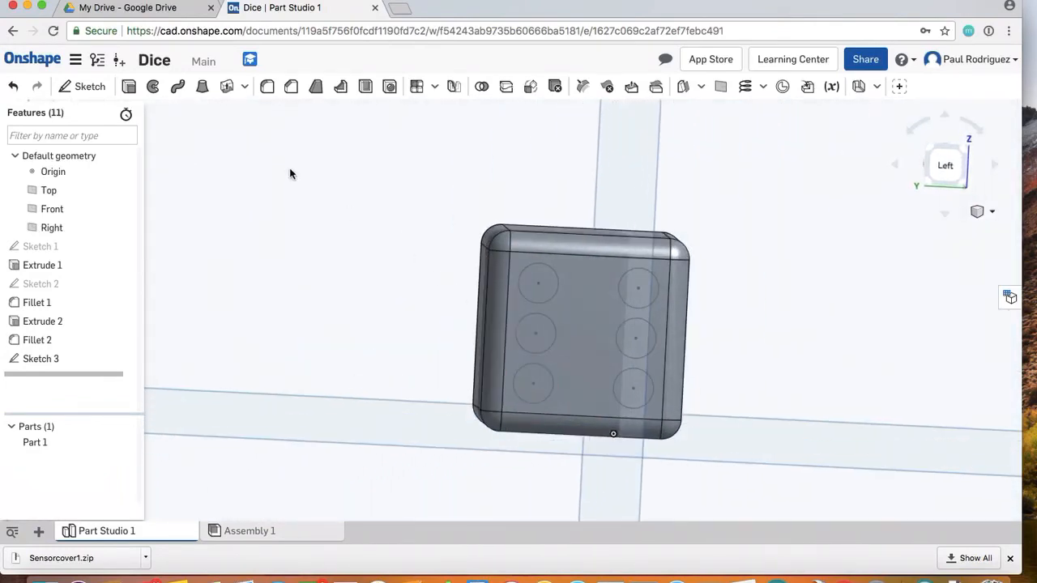
left_click(129, 87)
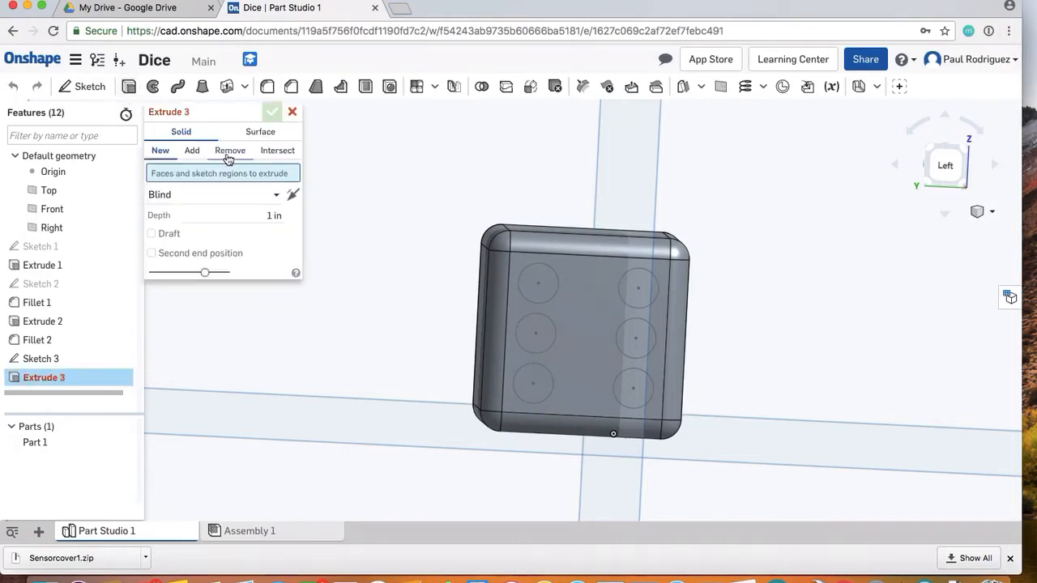
left_click(229, 154)
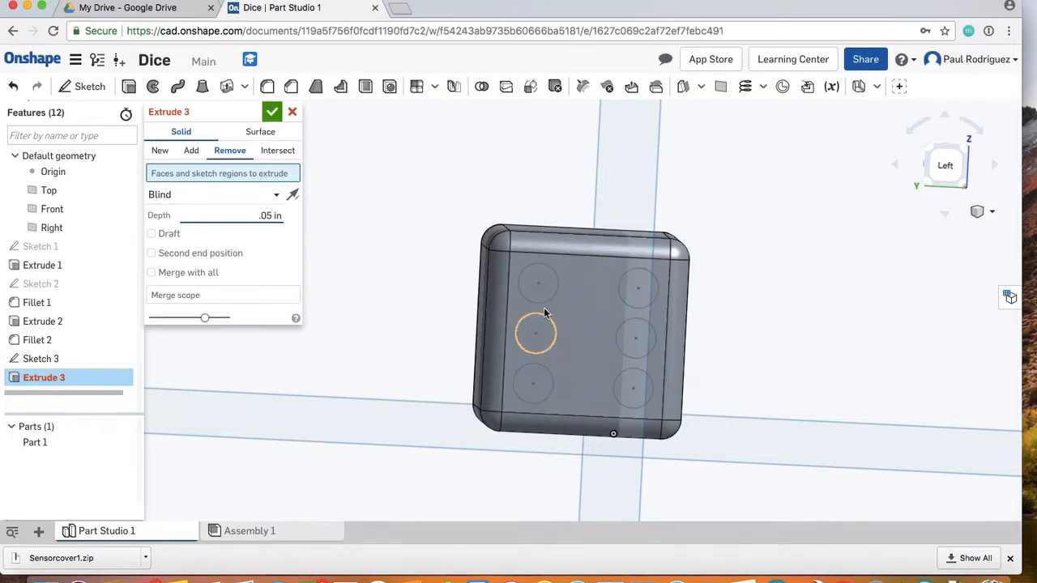
left_click(541, 284)
left_click(537, 332)
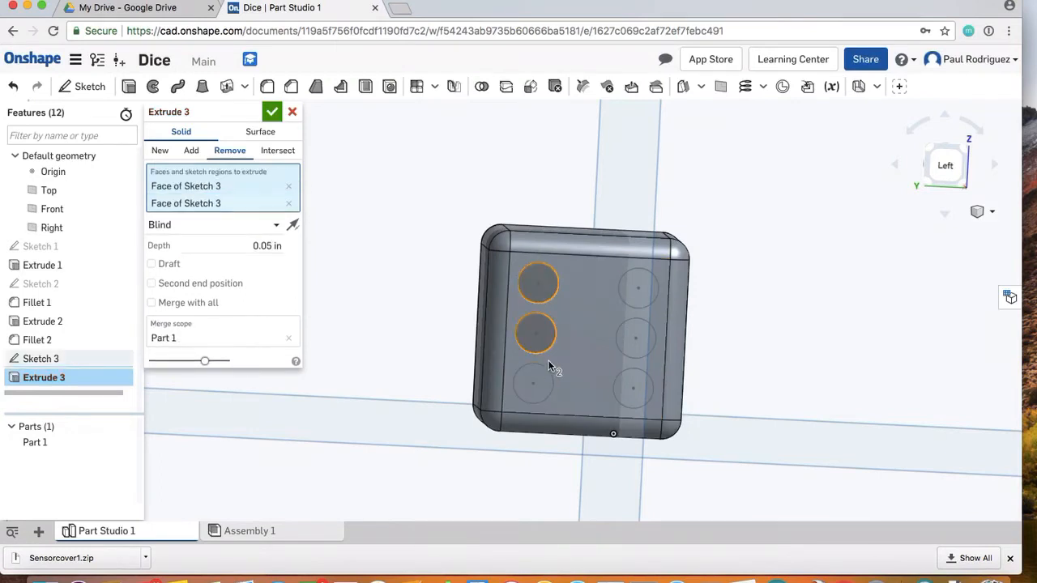
left_click(535, 382)
left_click(633, 388)
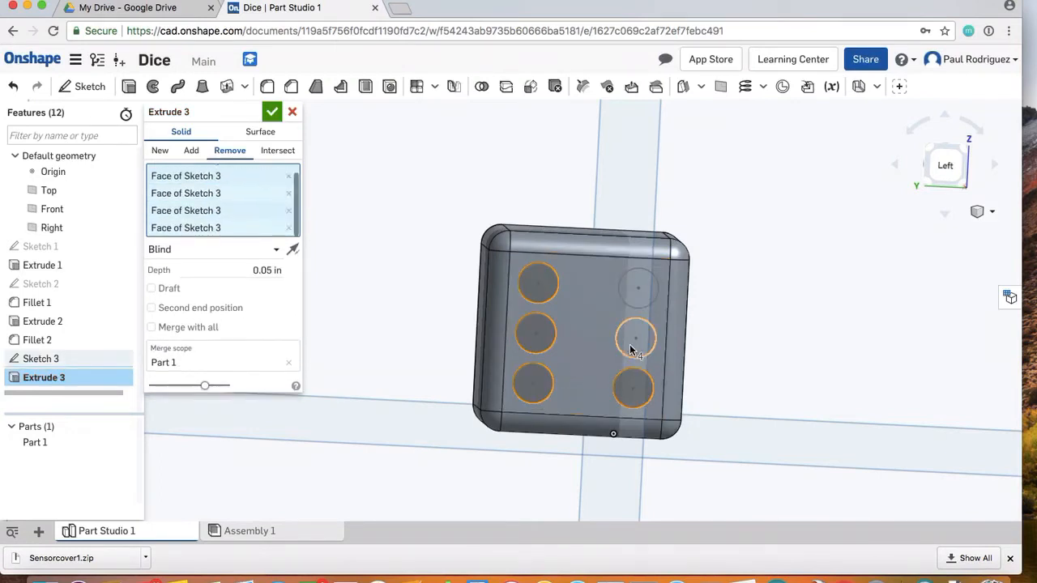
left_click(635, 338)
left_click(634, 309)
right_click_drag(639, 285, 520, 316)
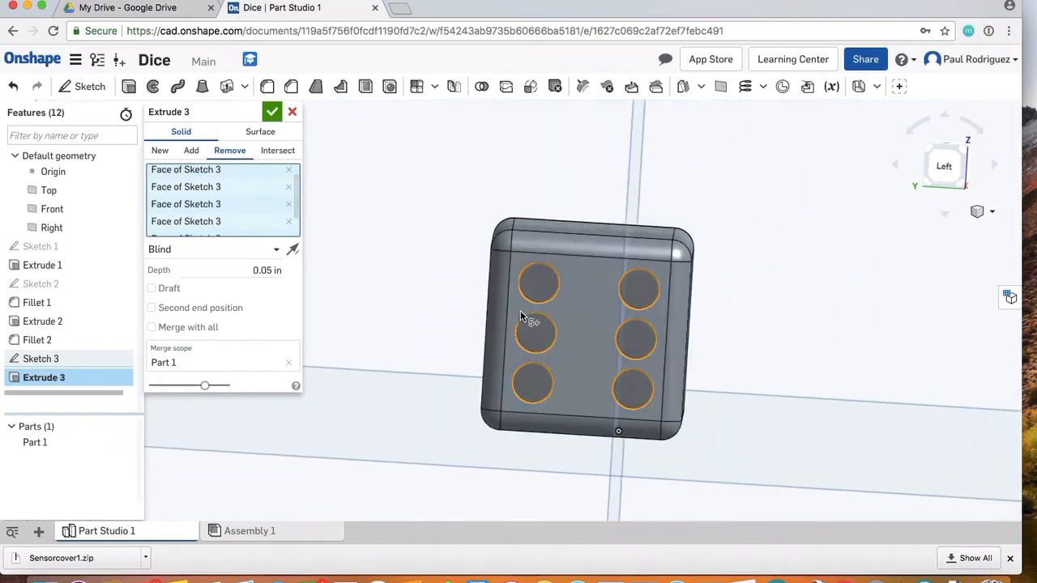
left_click(272, 117)
Fillet the floor edges of all six pip recesses on the left face with a 0.05 in radius.
right_click_drag(419, 271, 552, 321)
scroll(567, 337, "up", 2)
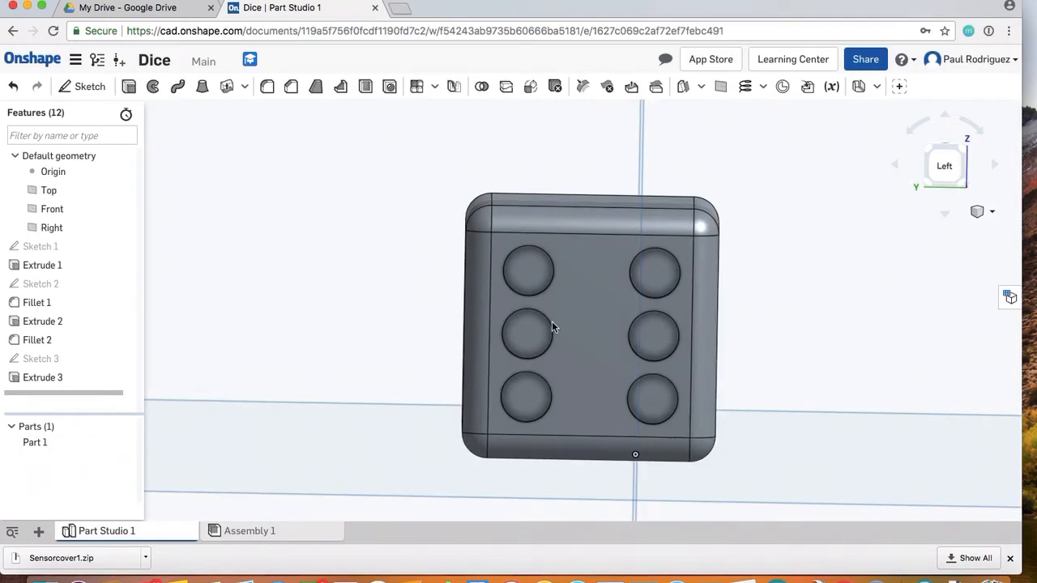
left_click(268, 88)
scroll(514, 271, "up", 5)
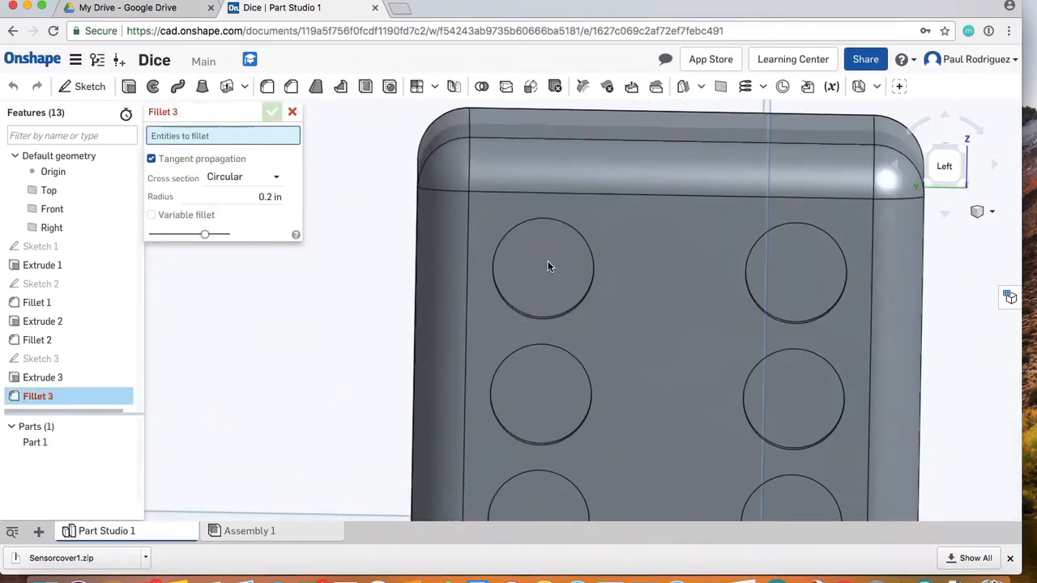
right_click_drag(549, 266, 552, 247)
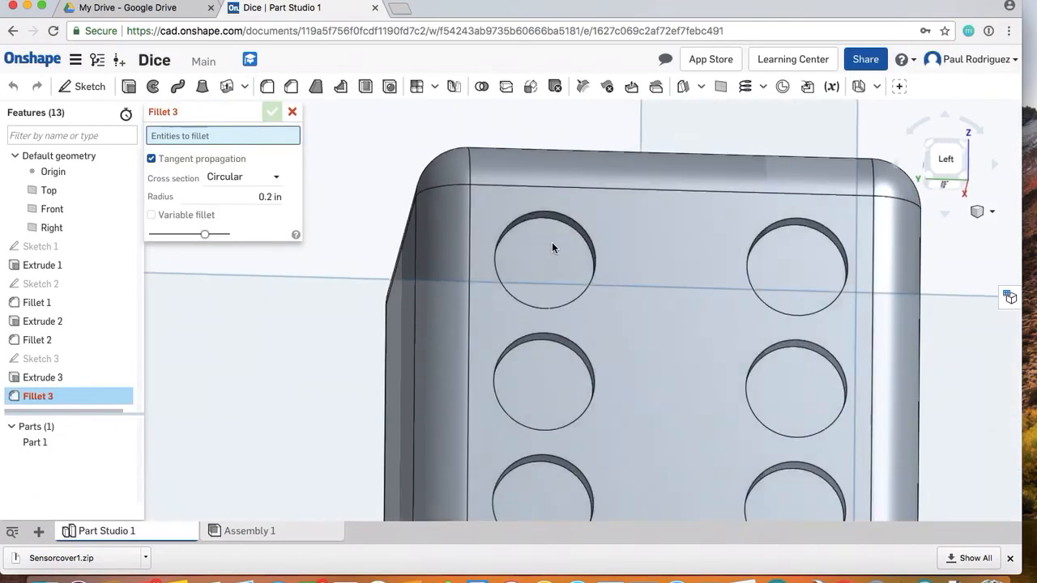
left_click(270, 196)
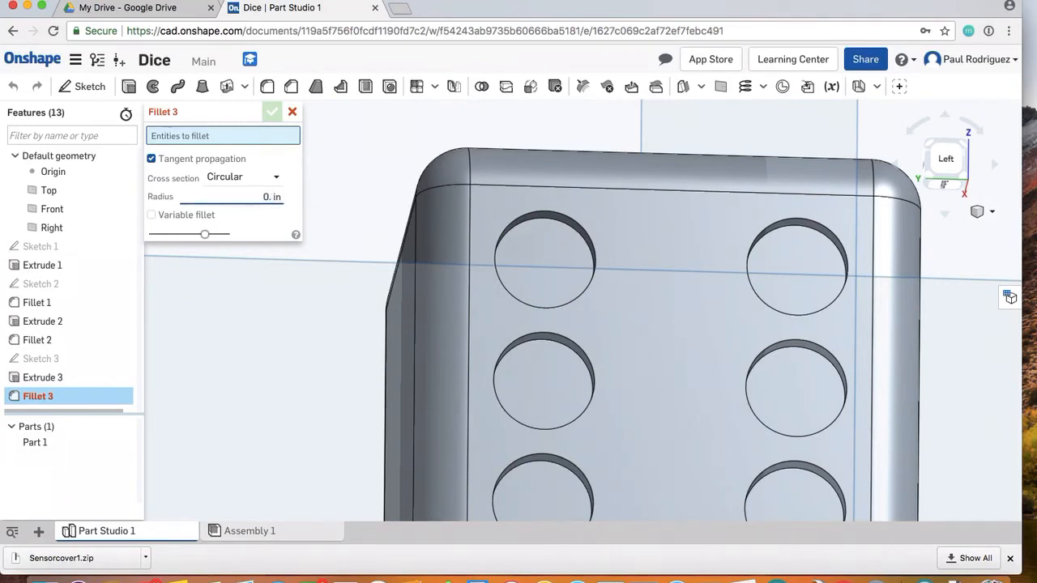
left_click(558, 219)
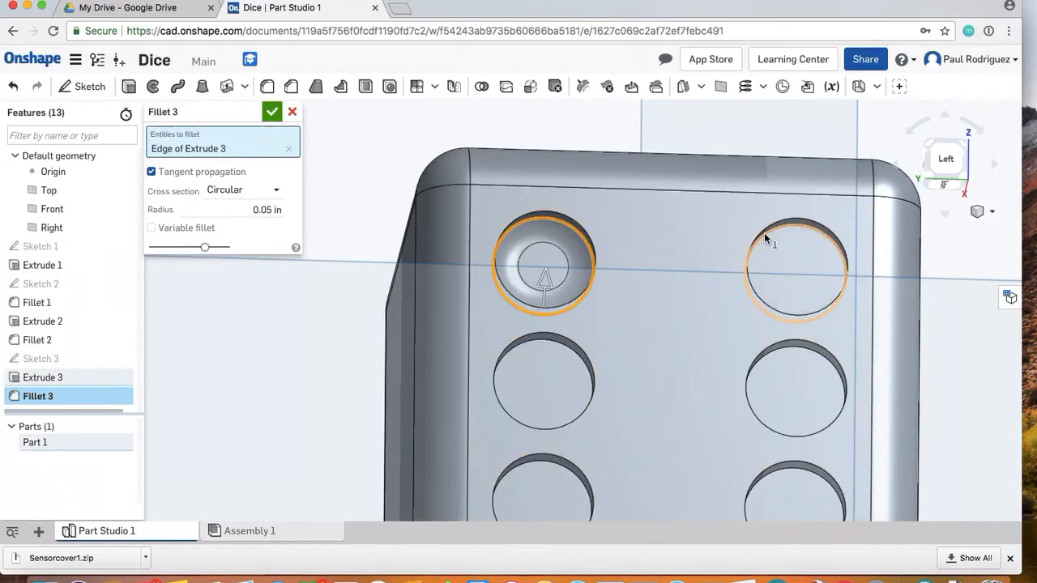
left_click(764, 232)
left_click(786, 350)
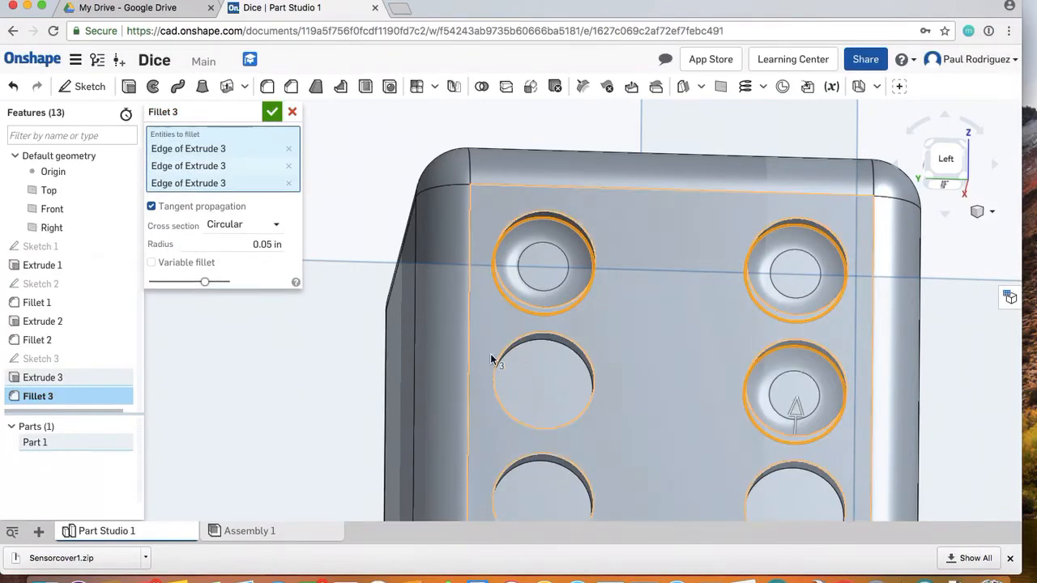
left_click(517, 346)
middle_click_drag(517, 346, 468, 250)
left_click(494, 362)
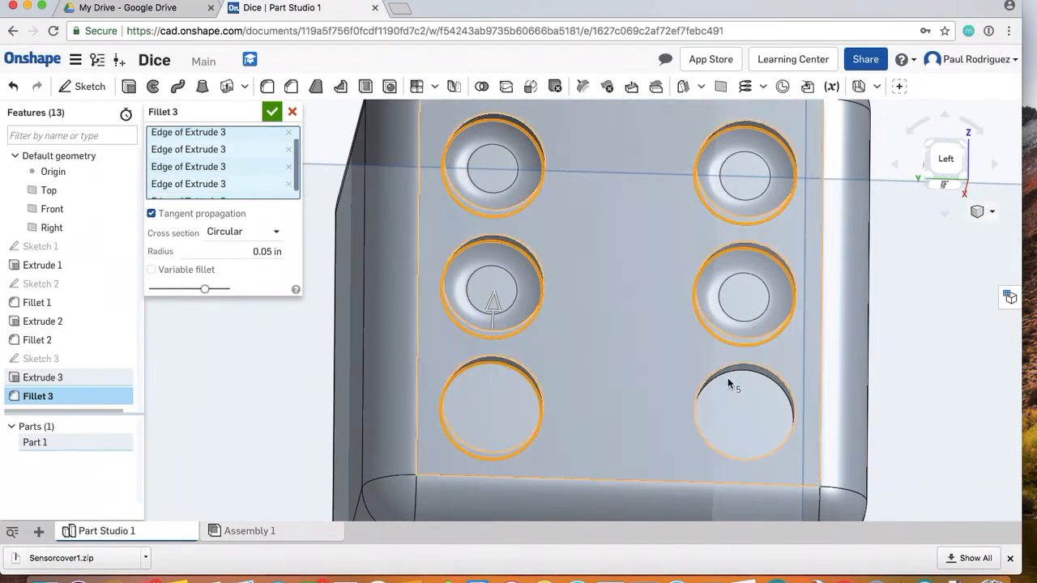
left_click(734, 369)
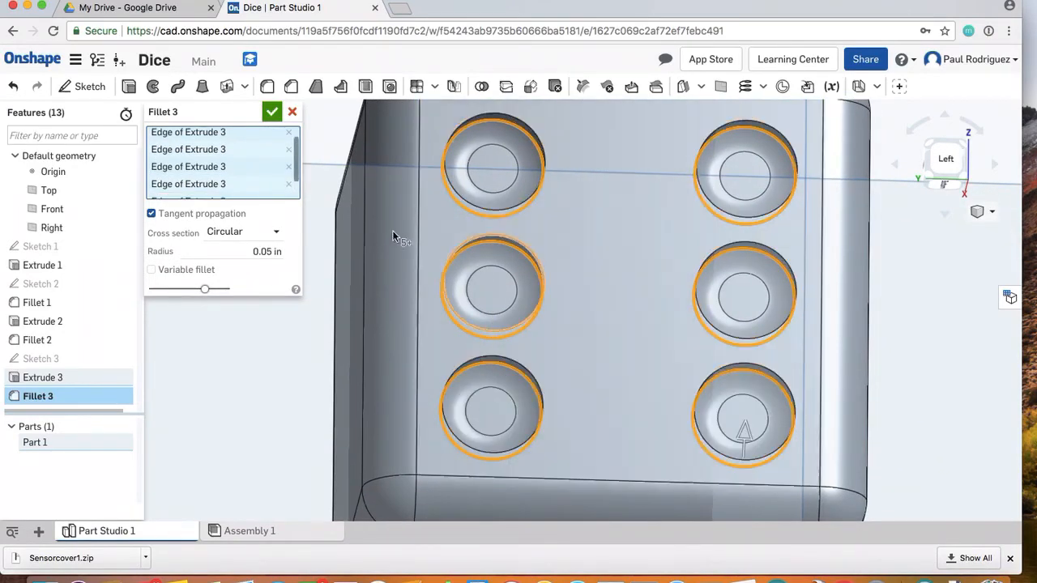
left_click(271, 113)
Hide all the default planes and the origin.
scroll(503, 365, "down", 5)
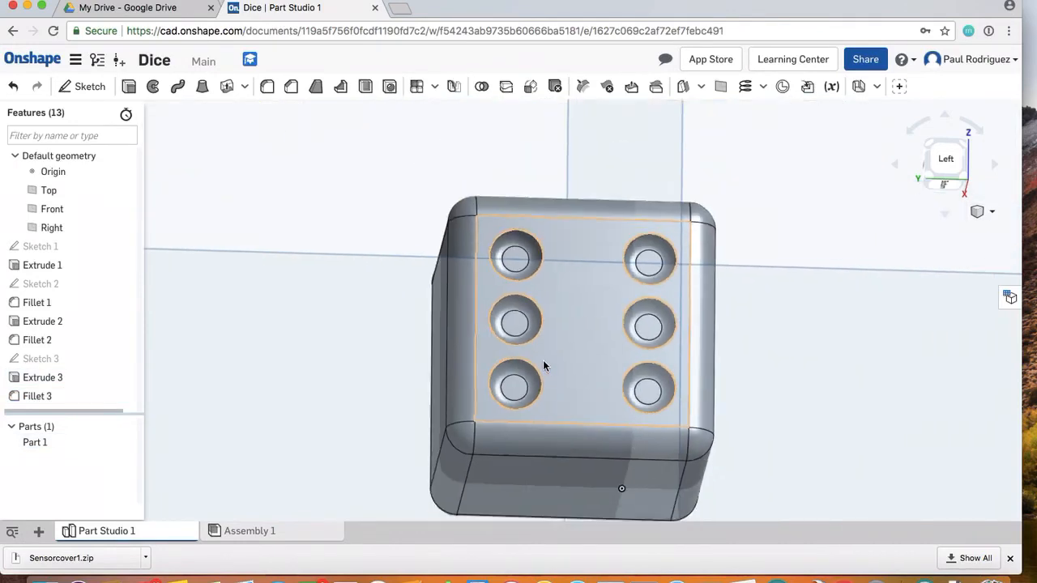
right_click_drag(543, 366, 655, 413)
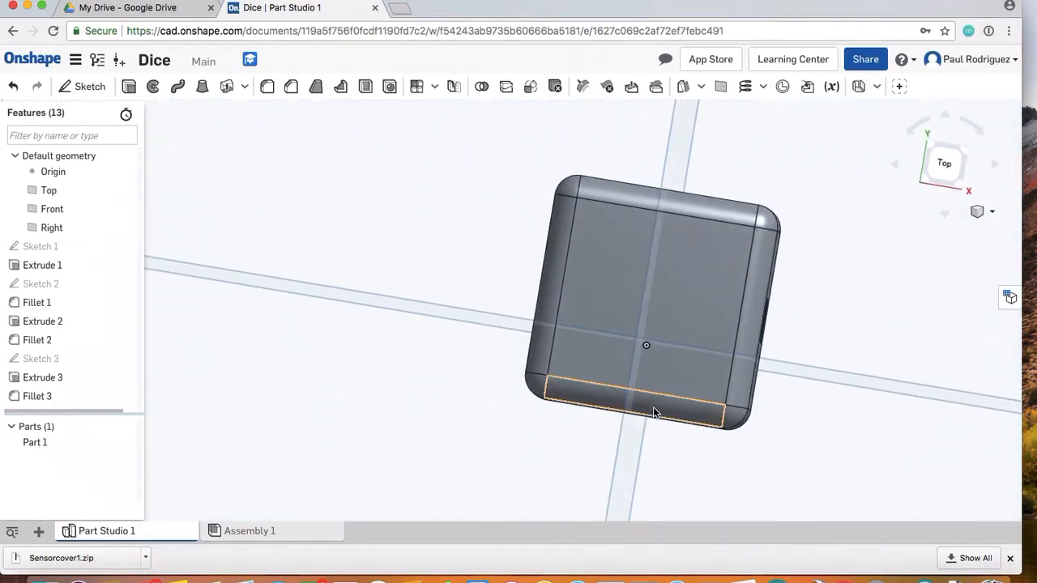
right_click(69, 194)
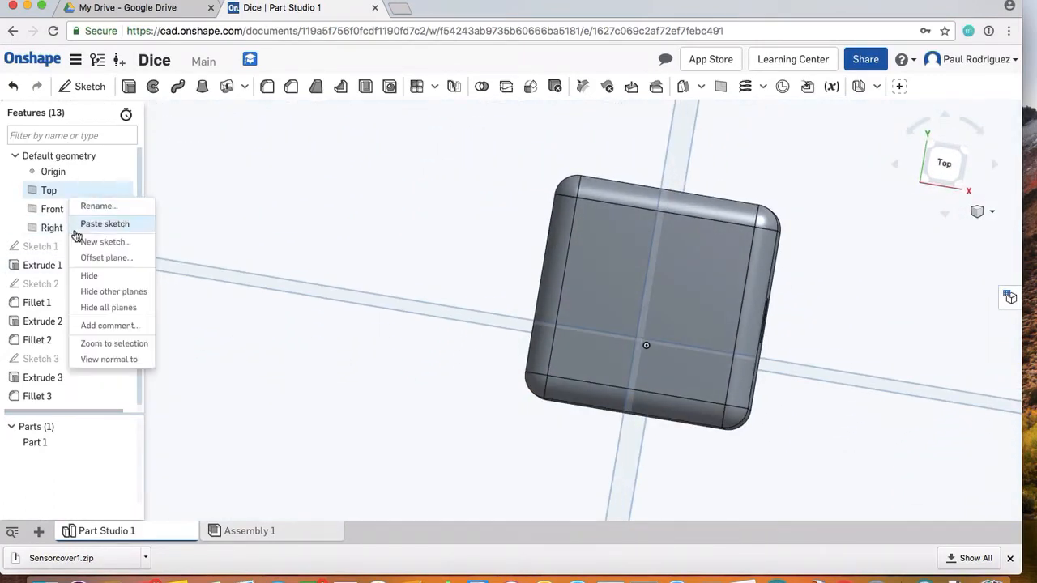
left_click(92, 308)
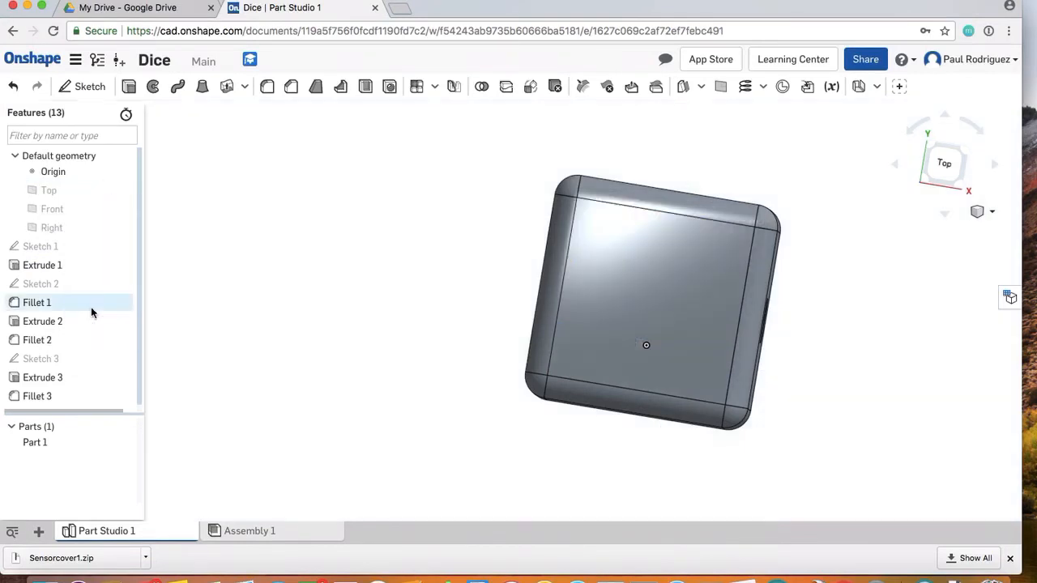
right_click_drag(629, 357, 635, 359)
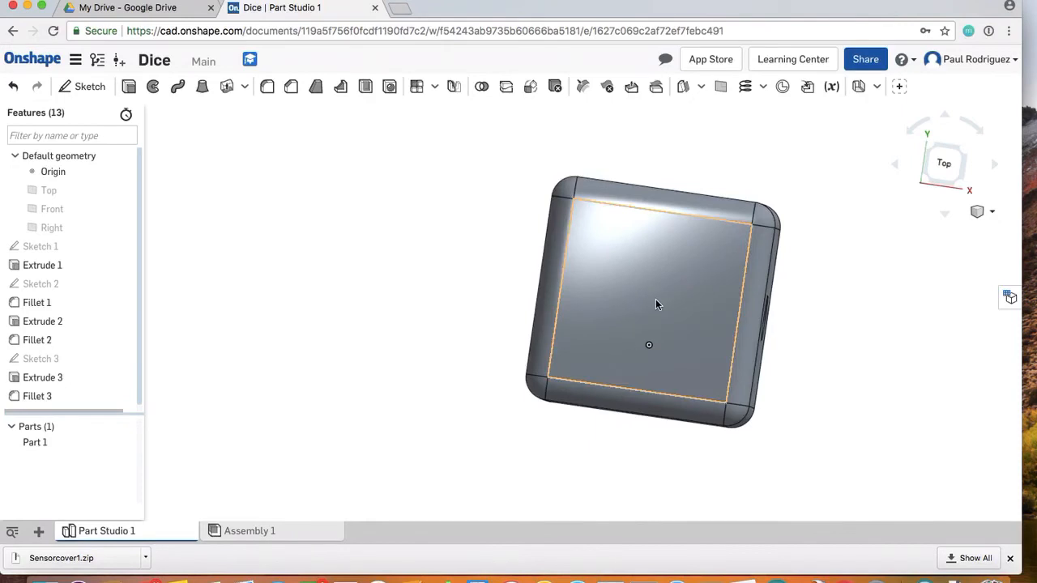
right_click_drag(657, 305, 661, 336)
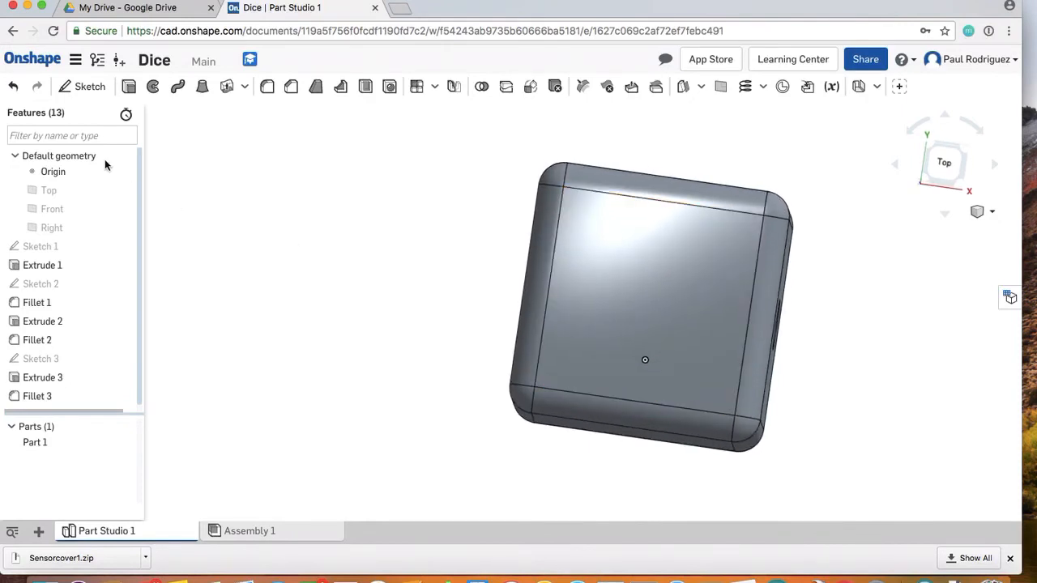
right_click(46, 171)
left_click(37, 197)
mouse_move(346, 317)
right_mouse_down()
mouse_move(359, 324)
mouse_move(329, 315)
mouse_move(359, 316)
right_mouse_up()
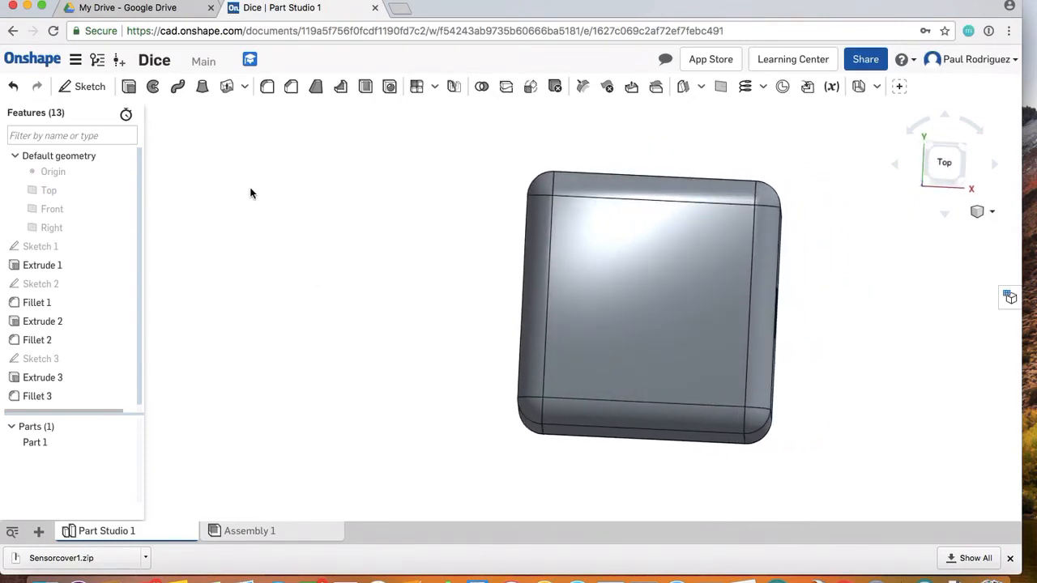
Sketch three 0.2 in diameter circles on the top face, running diagonally from its upper-left corner to its lower-right corner.
right_click_drag(516, 278, 527, 282)
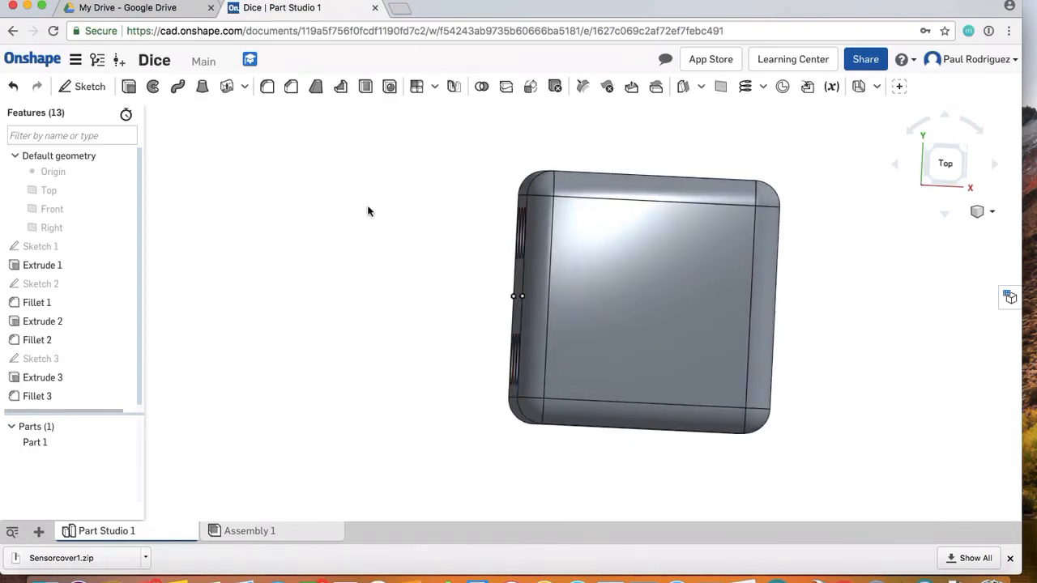
left_click(98, 88)
left_click(744, 324)
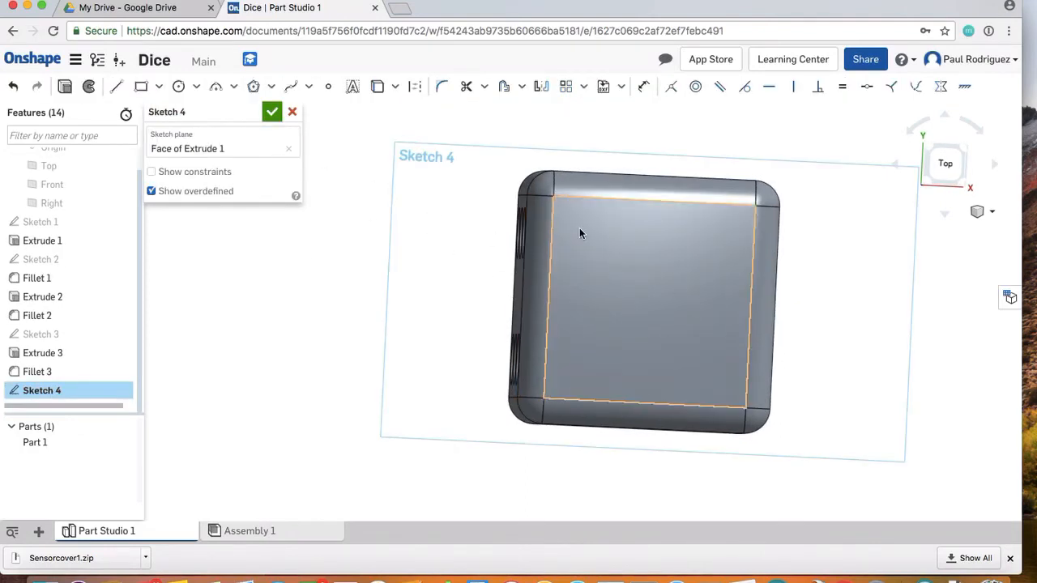
key("super+v")
key("super+v")
key("super+v")
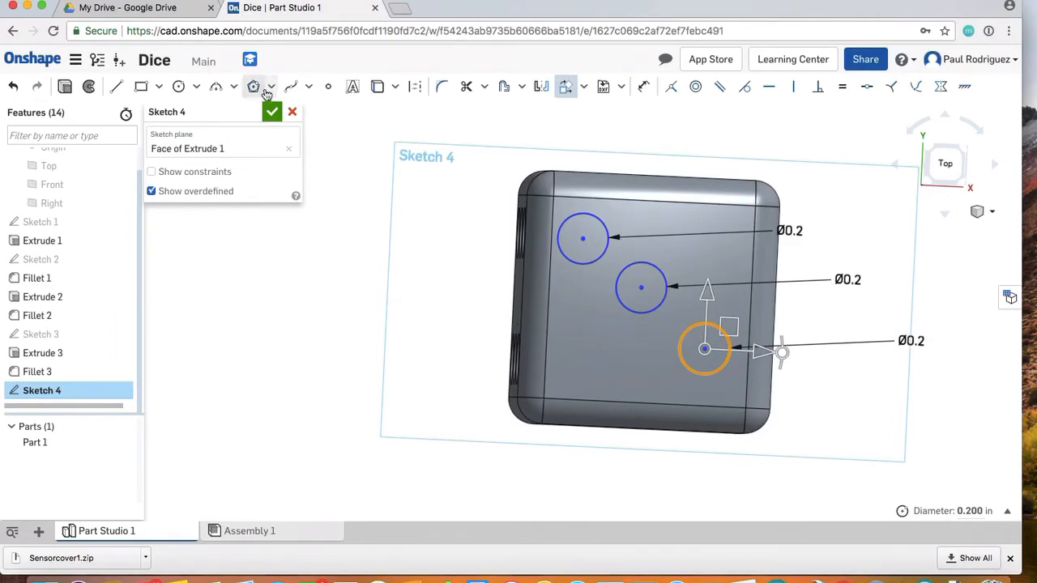
Dimension the centre of the top face's upper-left circle 0.15 in from the face's upper edge and 0.15 in from its left edge.
left_click(643, 96)
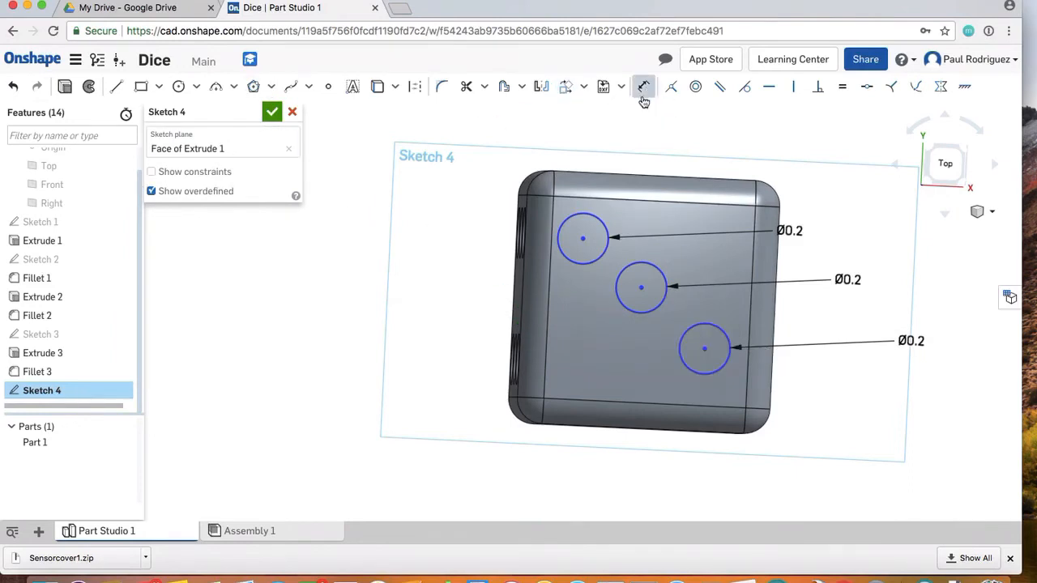
left_click(601, 198)
left_click(582, 239)
left_click(364, 233)
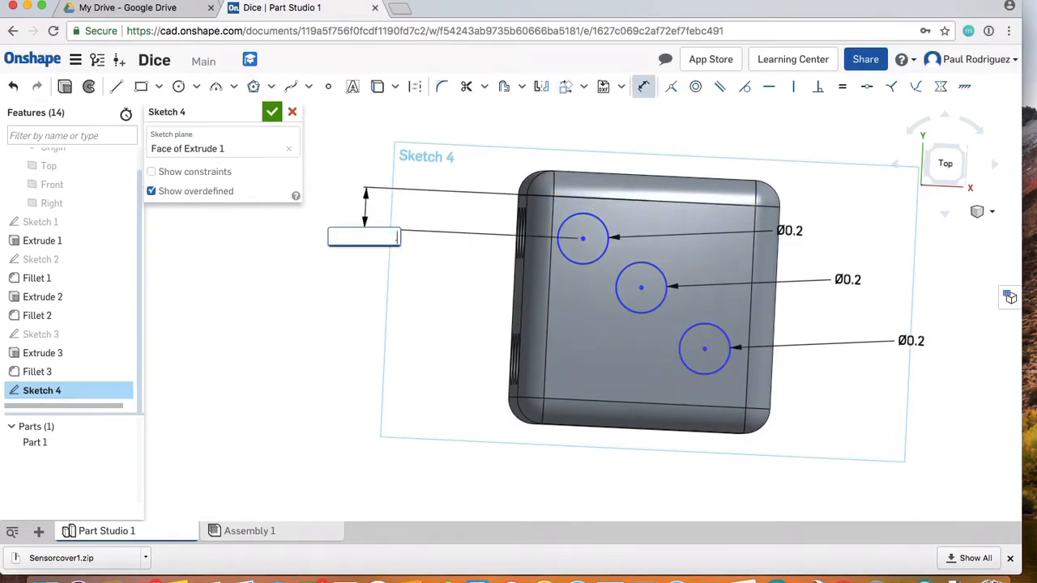
type("0.15")
key("Return")
left_click(581, 235)
left_click(553, 241)
left_click(350, 279)
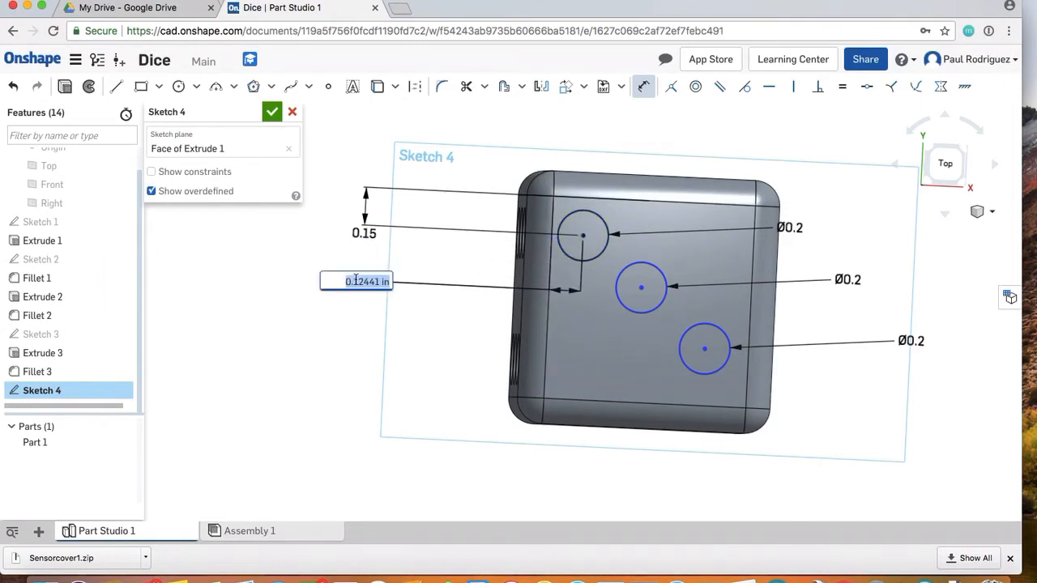
type("0.15")
key("Return")
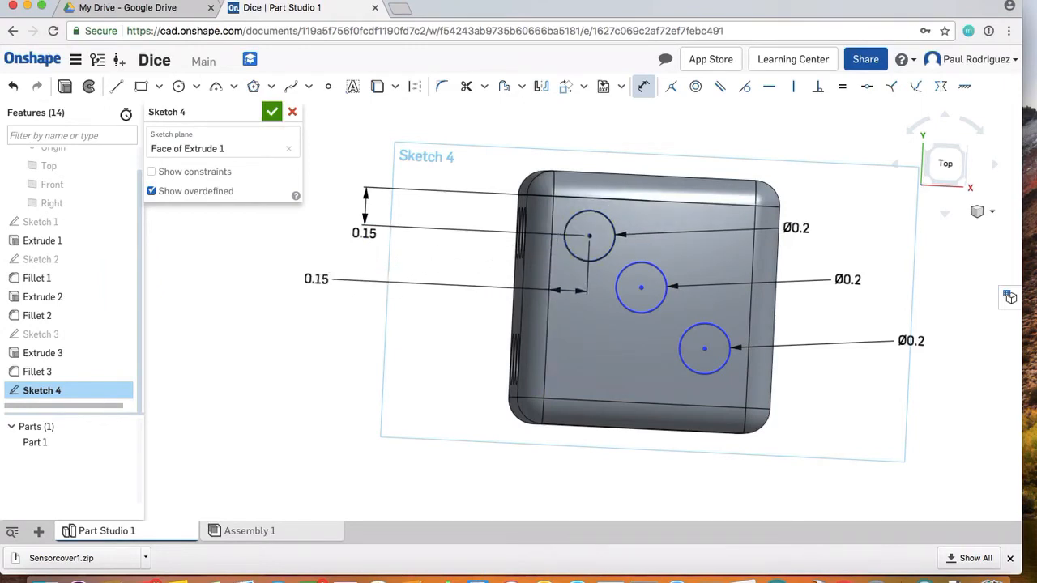
Dimension the centre of the middle circle 0.5 in from the top face's lower edge.
left_click(637, 402)
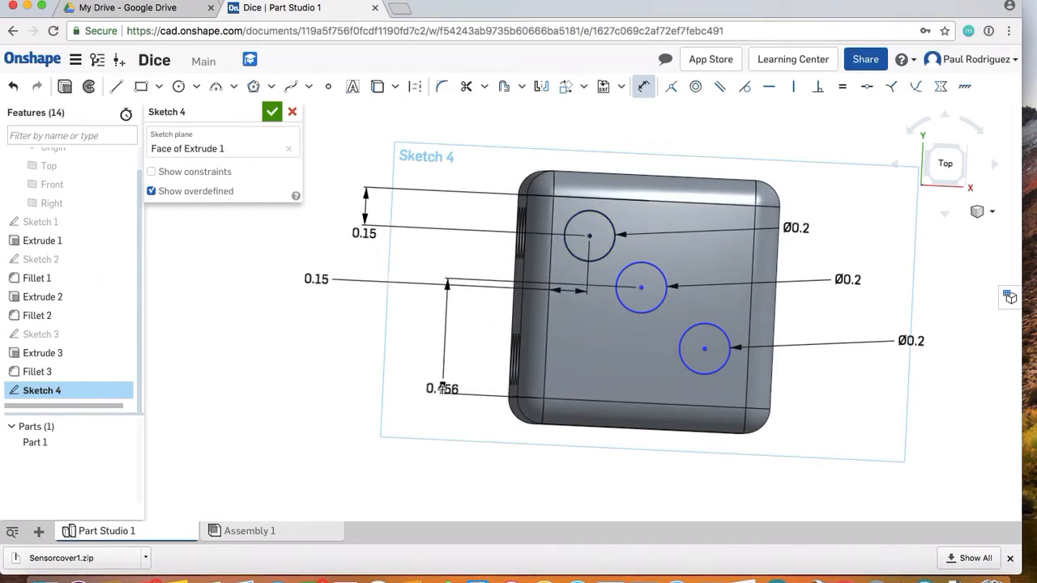
left_click(443, 387)
key("Return")
type("0.5")
key("Return")
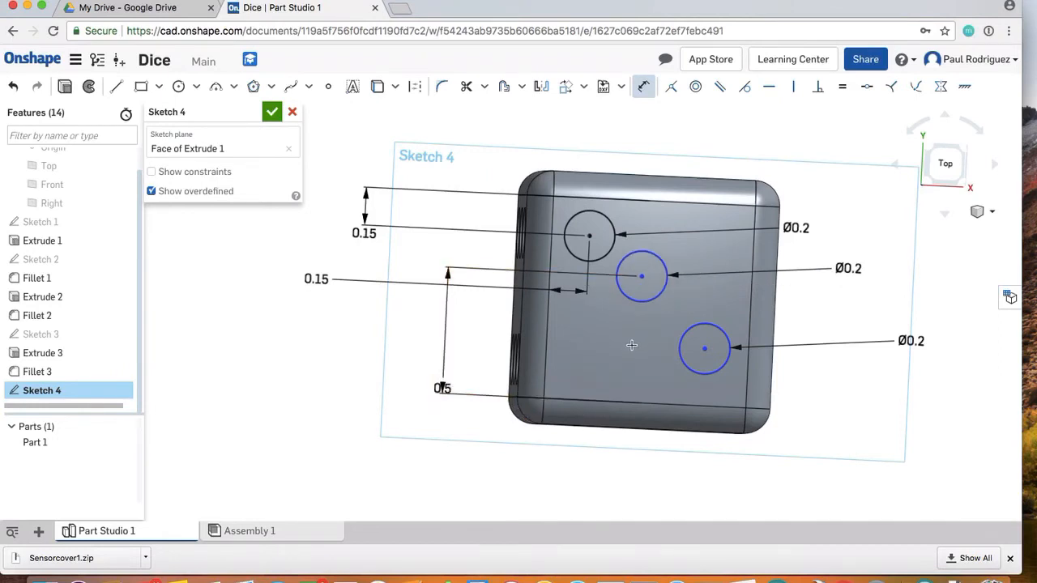
Change the middle circle's distance from the lower edge to 0.4 in and dimension its centre 0.4 in from the left edge.
double_click(442, 389)
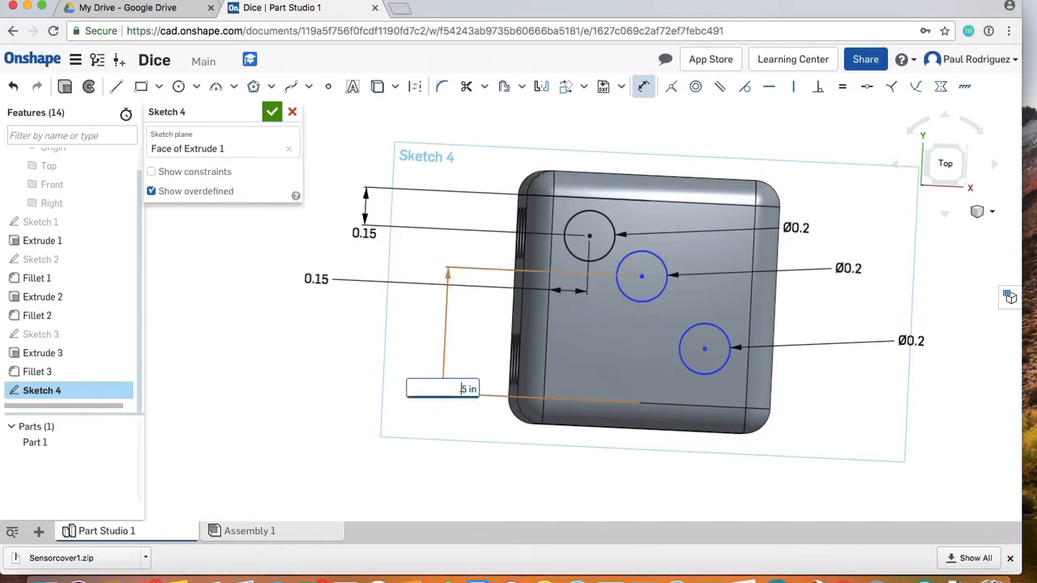
type("0.4")
key("Return")
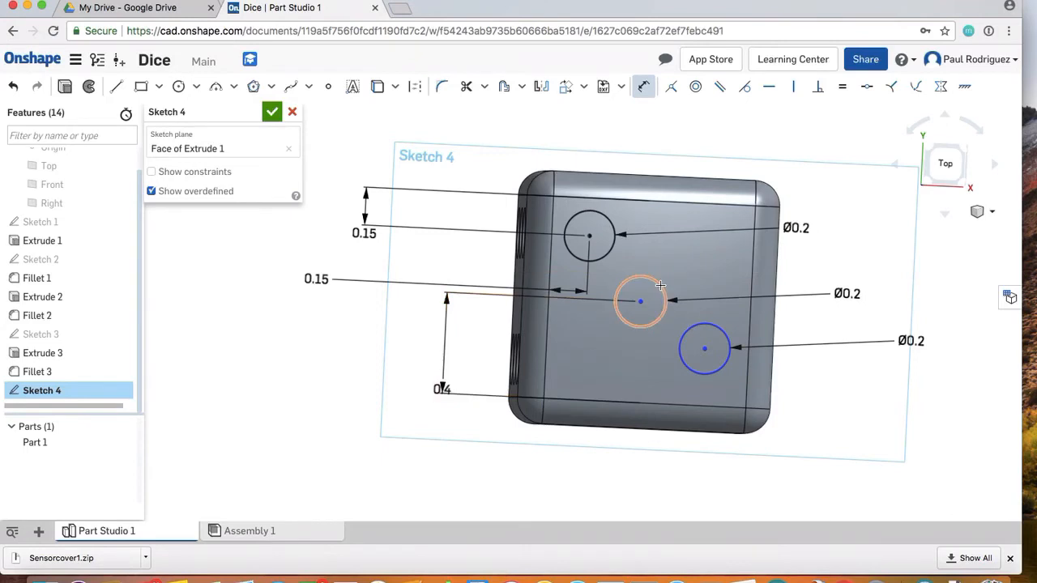
left_click(546, 338)
left_click(431, 456)
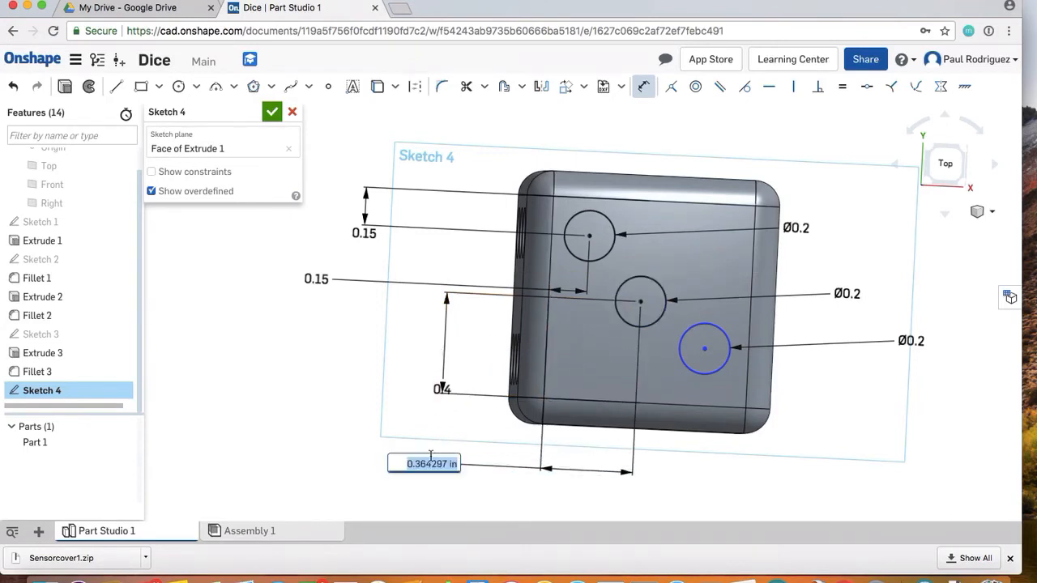
key("Return")
right_click_drag(579, 456, 527, 486)
Dimension the lower-right circle's centre 0.15 in from the top face's lower and right edges, and finish the sketch.
left_click(700, 352)
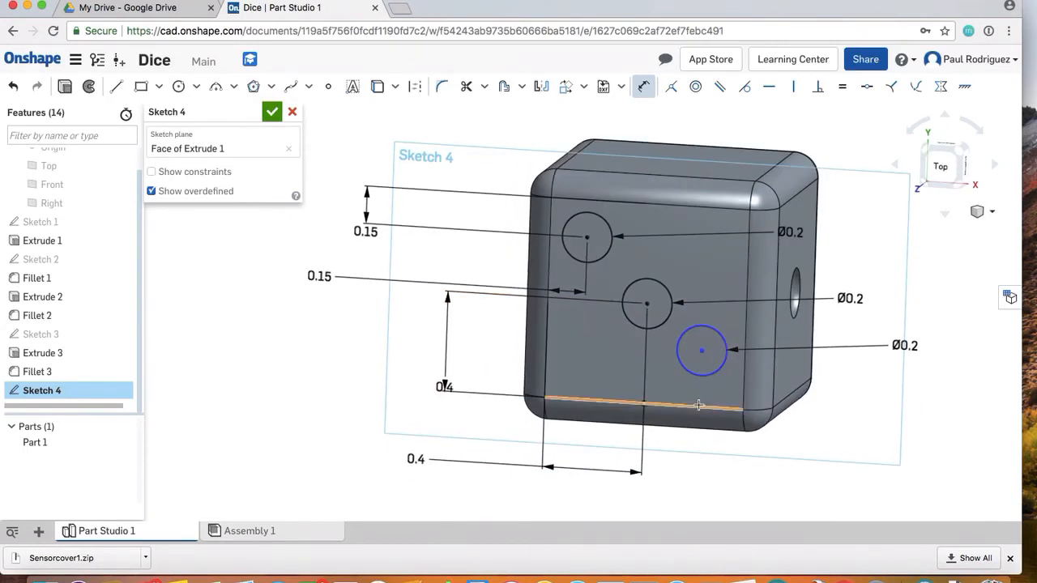
left_click(701, 404)
left_click(693, 474)
type(".15")
key("Return")
left_click(700, 370)
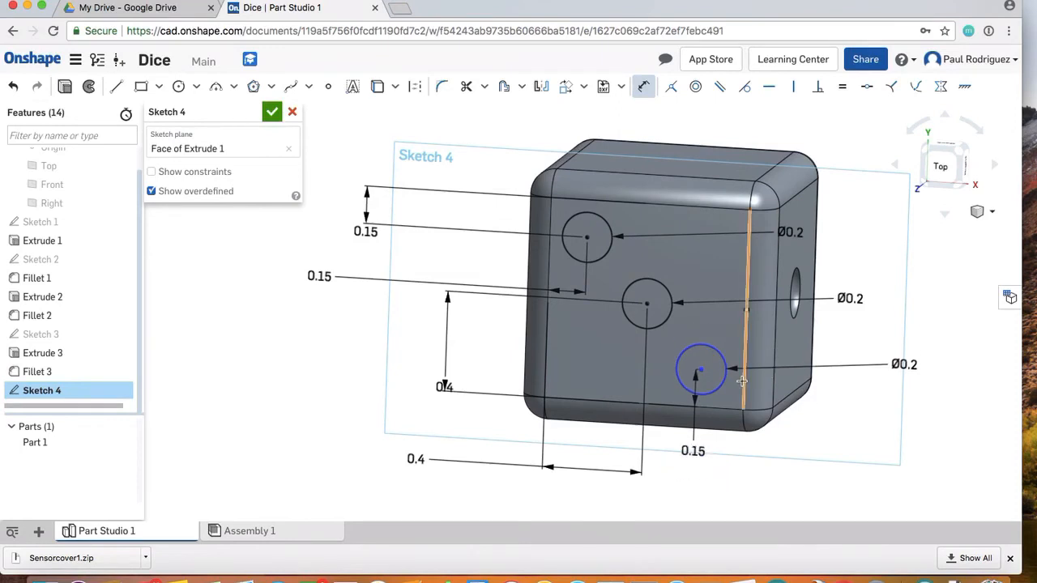
left_click(743, 381)
left_click(866, 424)
key("Return")
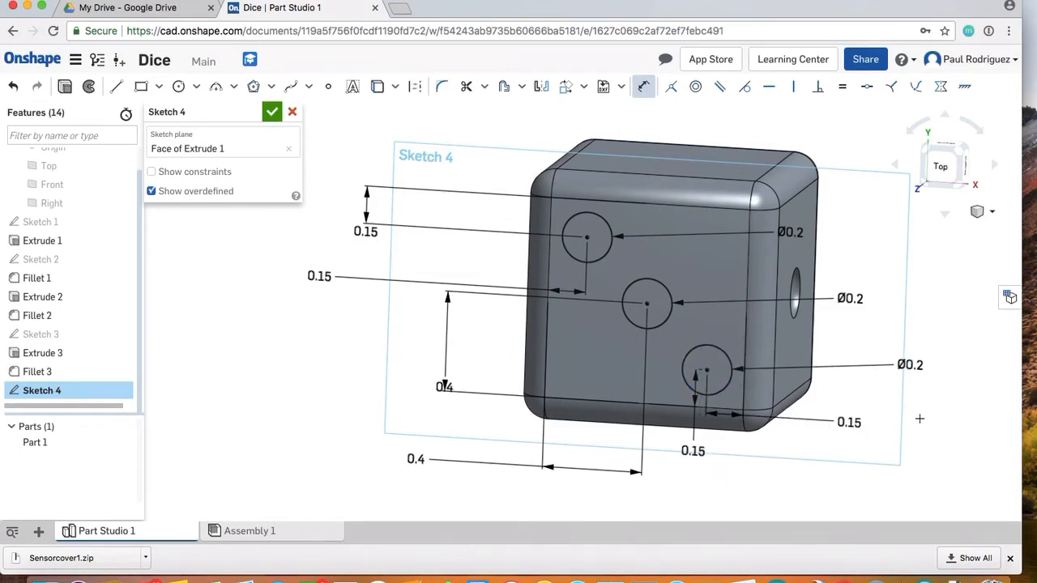
right_click_drag(919, 417, 944, 402)
left_click(273, 112)
Cut the three pip circles 0.05 in deep into the top face with a blind Remove extrude.
right_click_drag(313, 162, 348, 142)
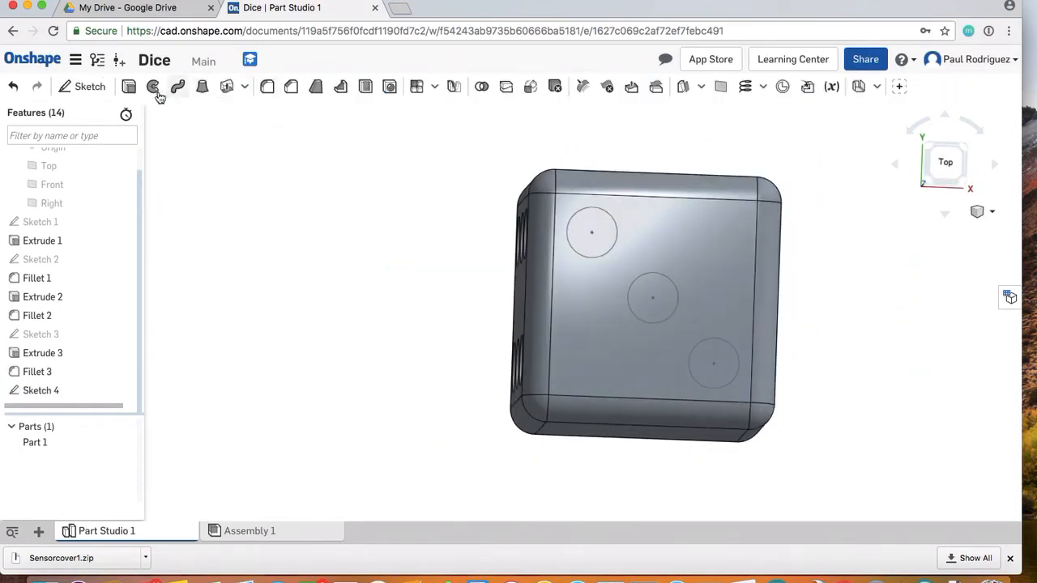
left_click(128, 86)
left_click(230, 150)
left_click(635, 292)
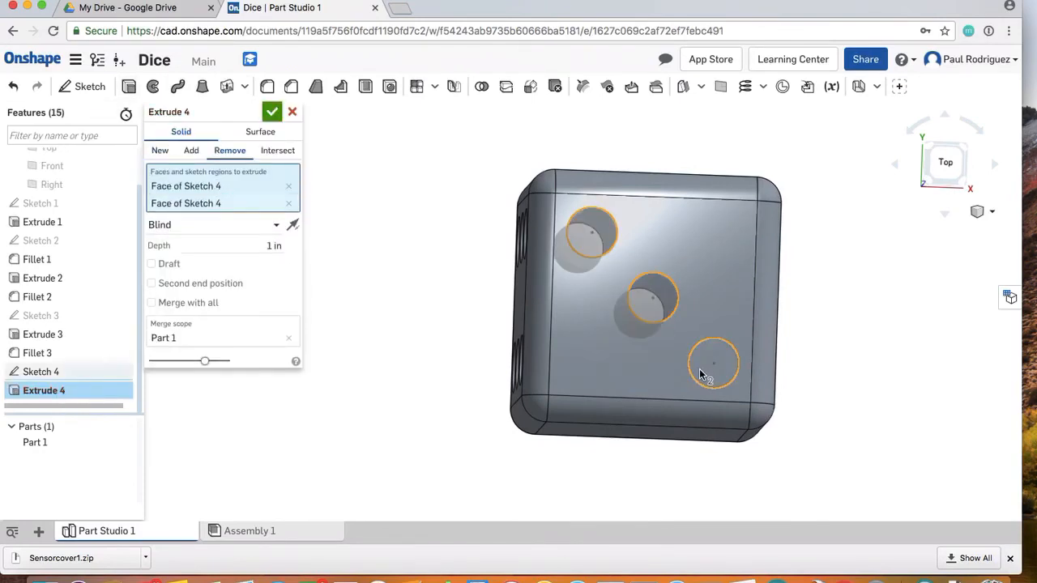
left_click(702, 366)
left_click(273, 259)
type(".05")
key("Return")
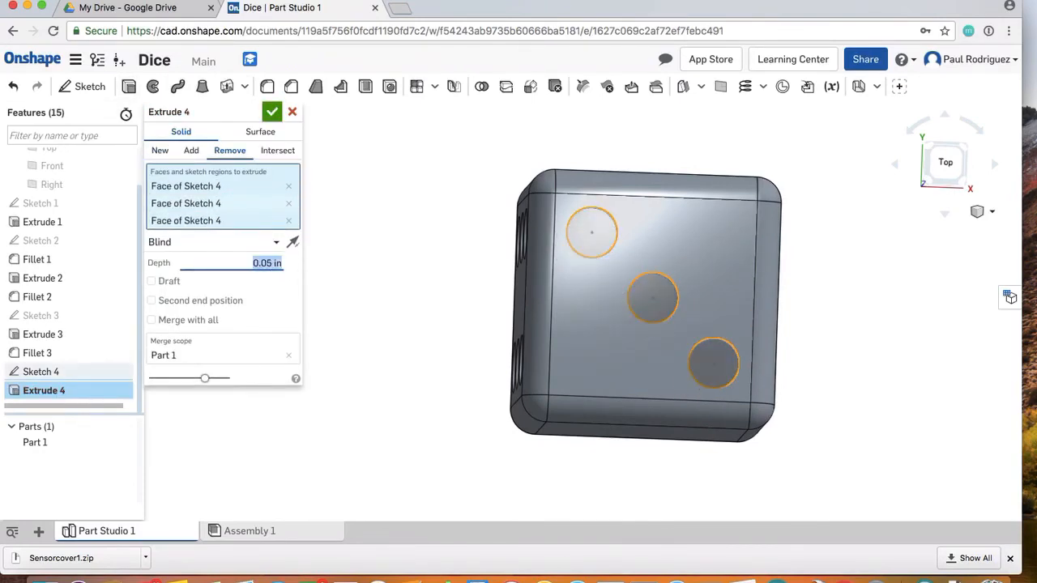
left_click(272, 112)
Fillet the floor edges of the three pip recesses on the top face with a 0.05 in radius.
right_click_drag(653, 297, 631, 301)
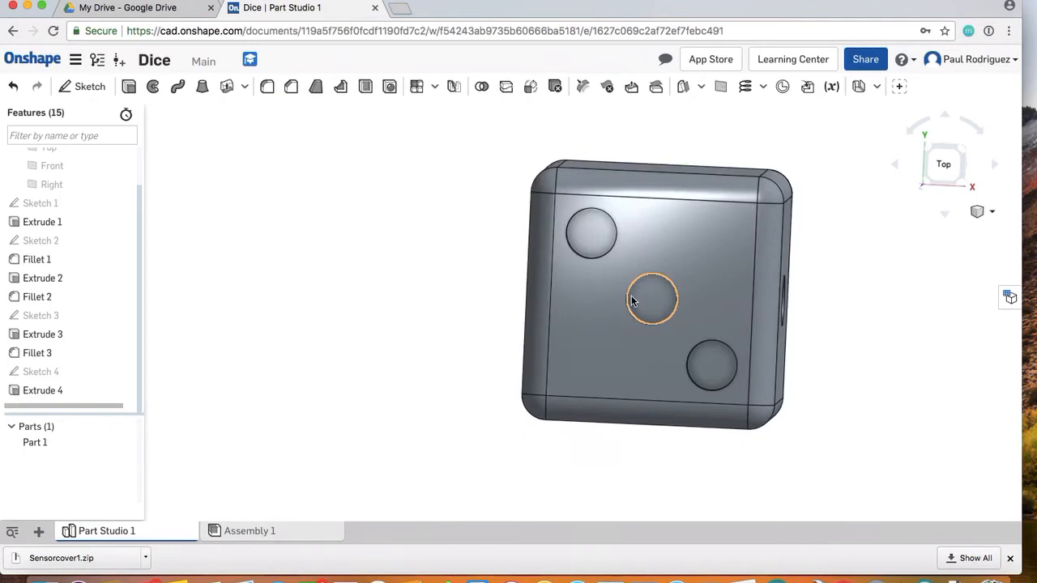
left_click(268, 87)
scroll(591, 235, "up", 3)
left_click(597, 232)
left_click(274, 210)
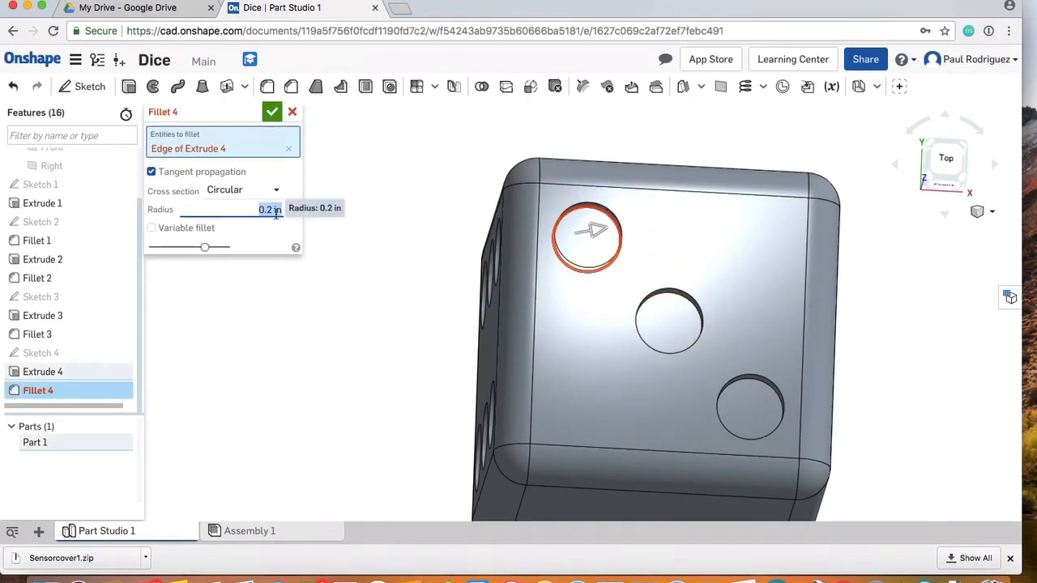
type("0.05")
key("Return")
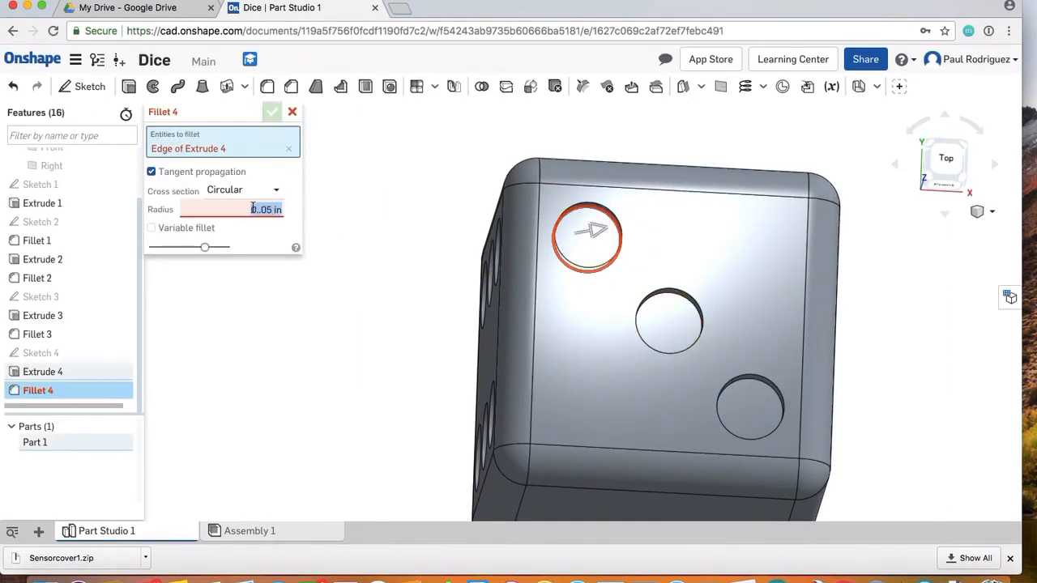
left_click(637, 322)
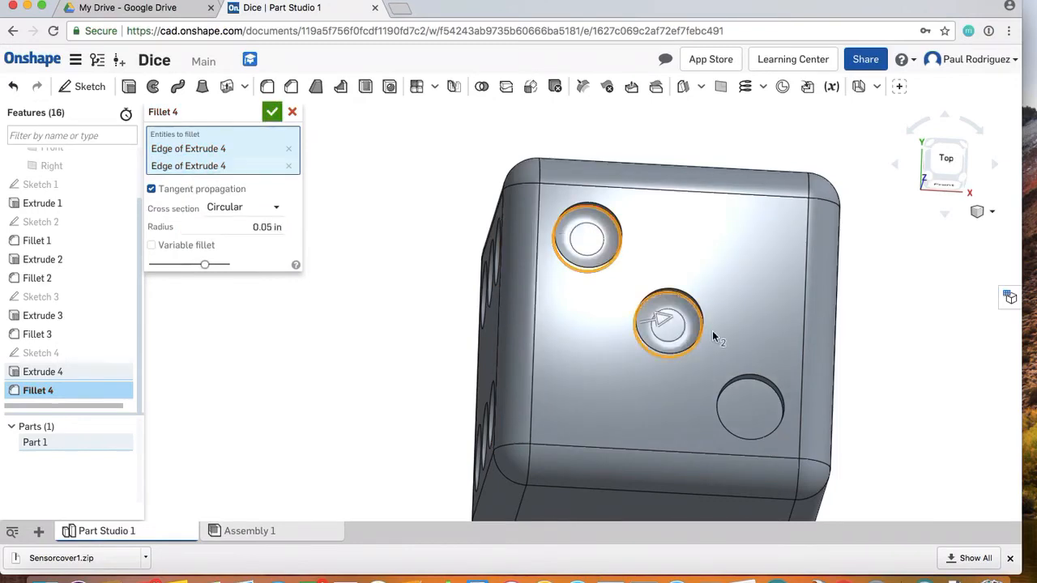
left_click(758, 380)
right_click_drag(760, 385, 768, 413)
key("Return")
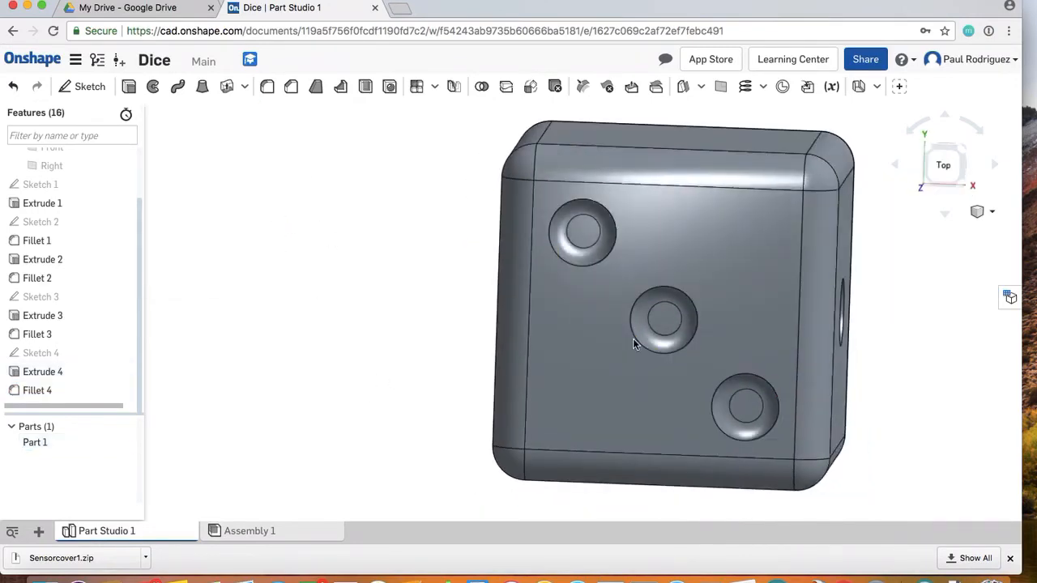
Start a sketch on the bottom face and place four 0.2 in diameter circles, one near each corner.
right_click_drag(637, 343, 349, 374)
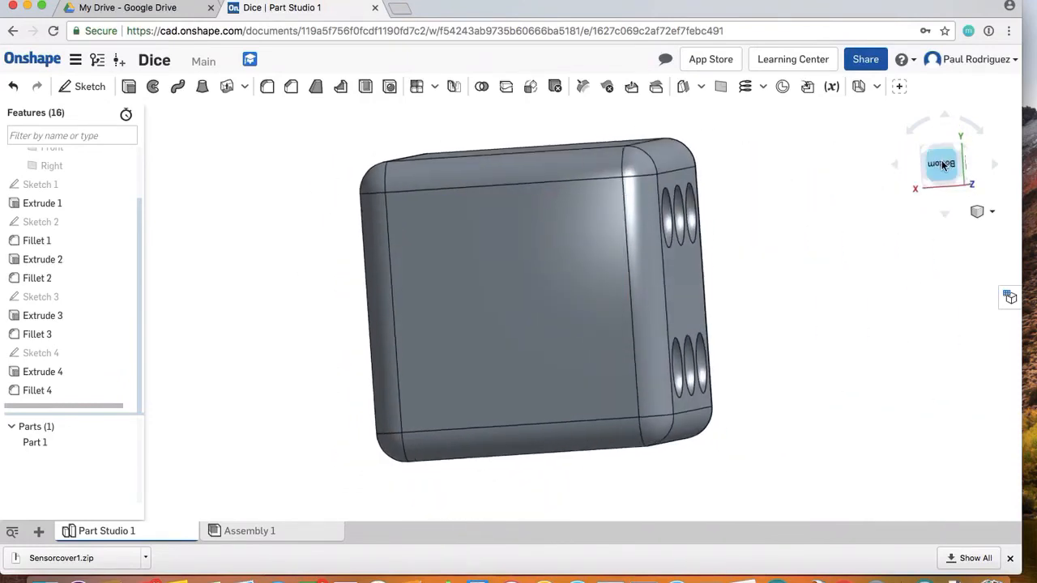
left_click(942, 164)
left_click(64, 86)
left_click(403, 208)
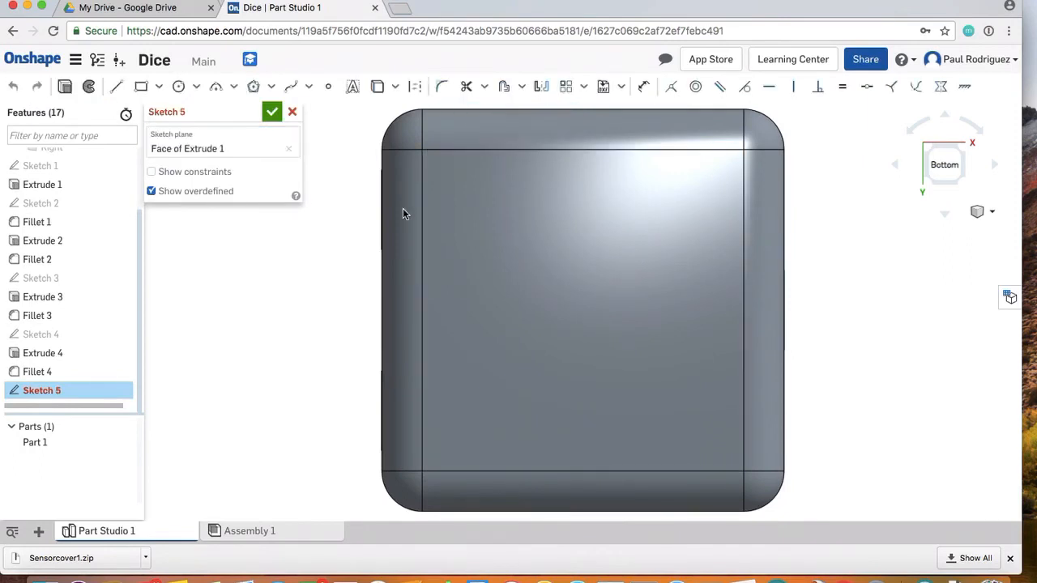
key("super+v")
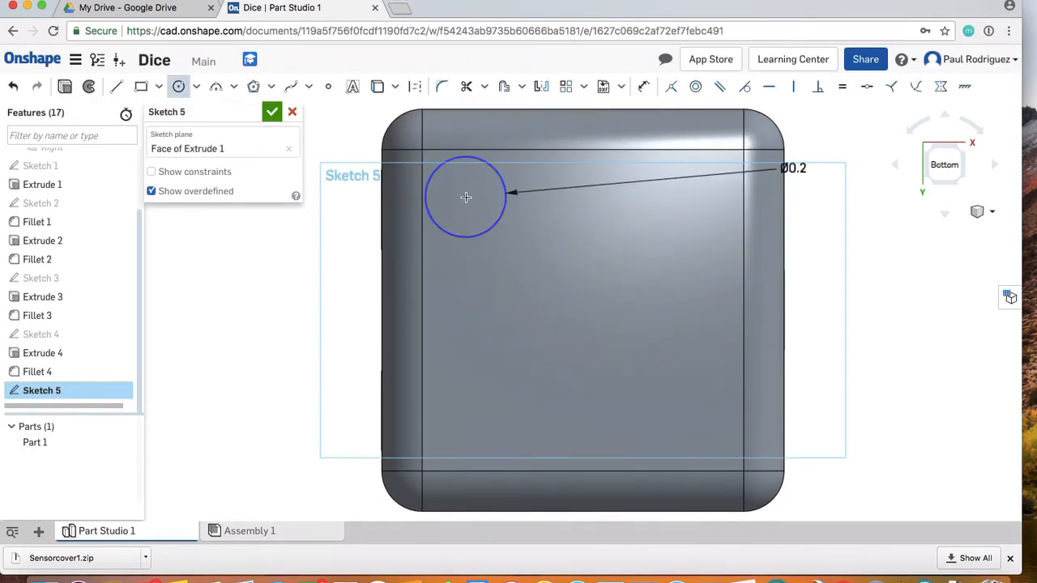
key("super+v")
key("super+v")
key("super+v")
left_click(583, 305)
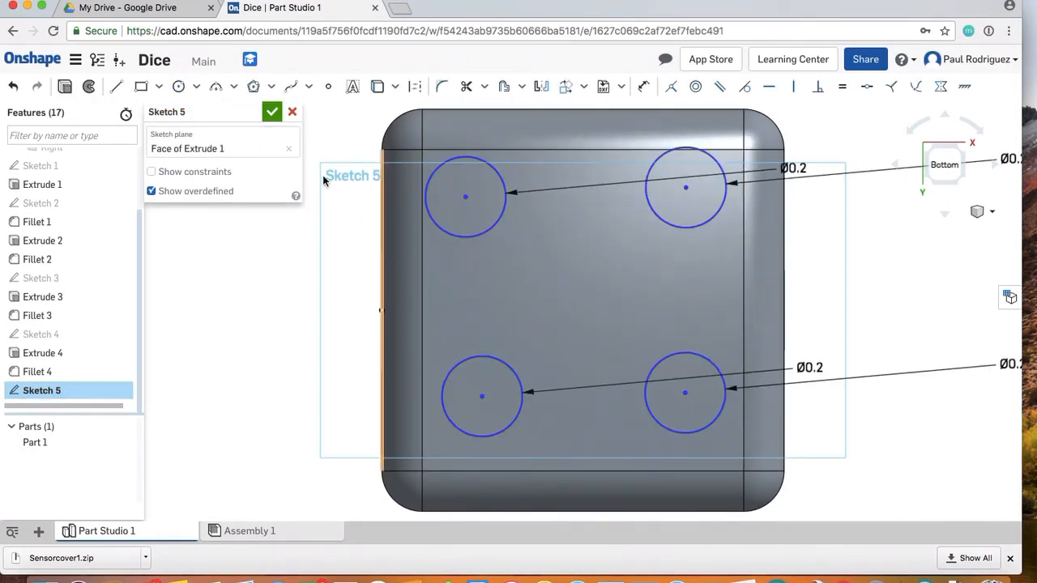
Dimension the upper-left circle's centre 0.15 in from the bottom face's upper and left edges.
key("d")
left_click(481, 150)
left_click(465, 196)
left_click(306, 259)
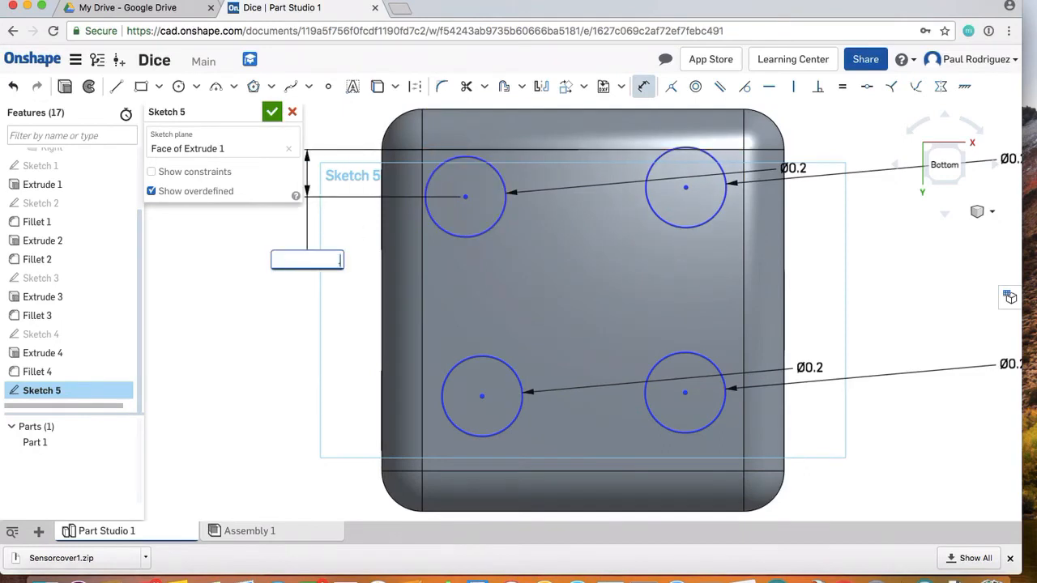
left_click(465, 209)
left_click(422, 237)
left_click(347, 253)
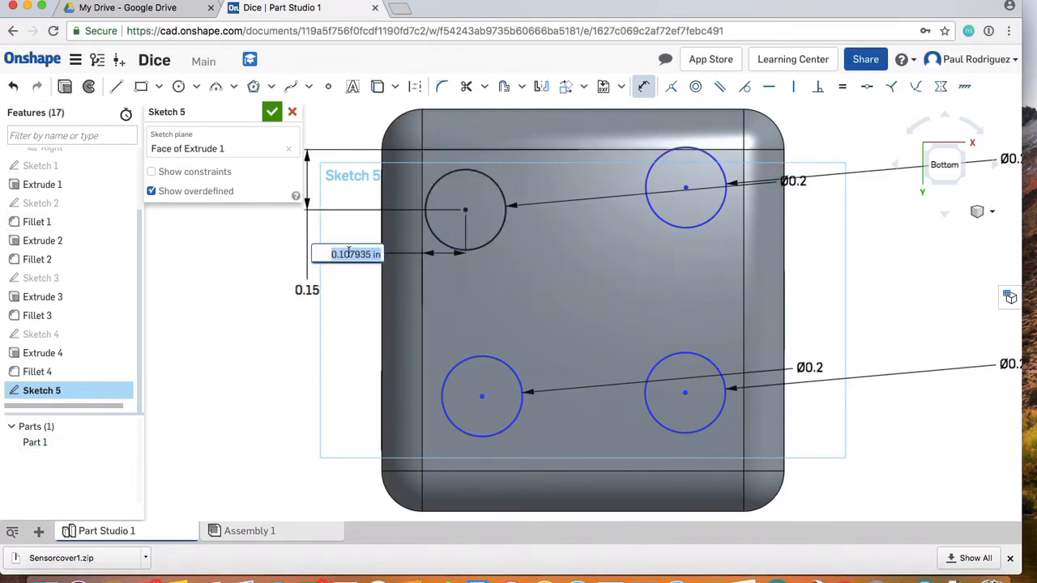
type("0.15")
key("Return")
Dimension the upper-right circle's centre 0.15 in from the bottom face's upper and right edges.
left_click(685, 187)
left_click(648, 150)
left_click(806, 138)
type("0.15")
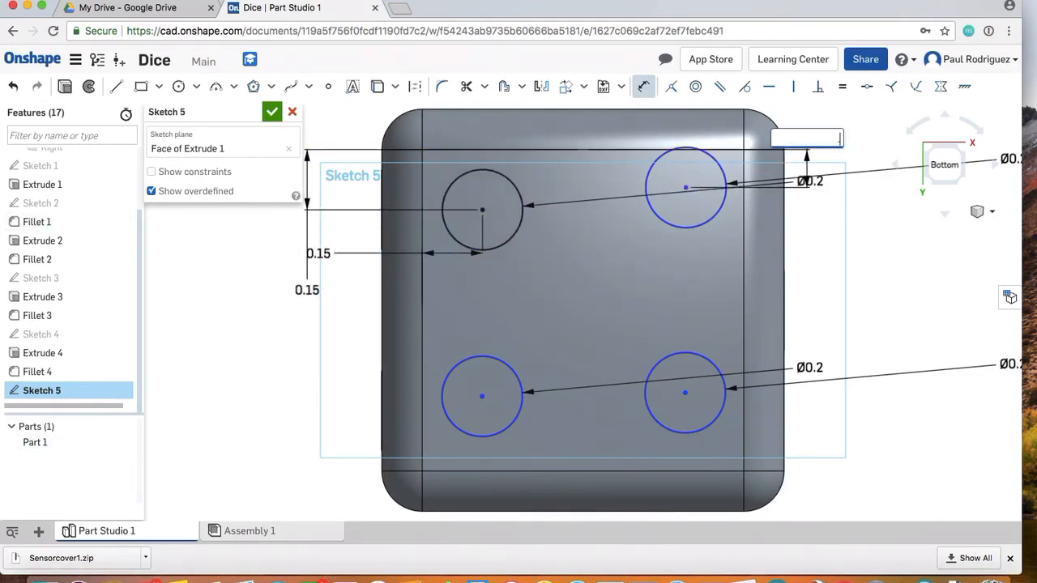
key("Return")
left_click(685, 210)
left_click(744, 225)
left_click(869, 238)
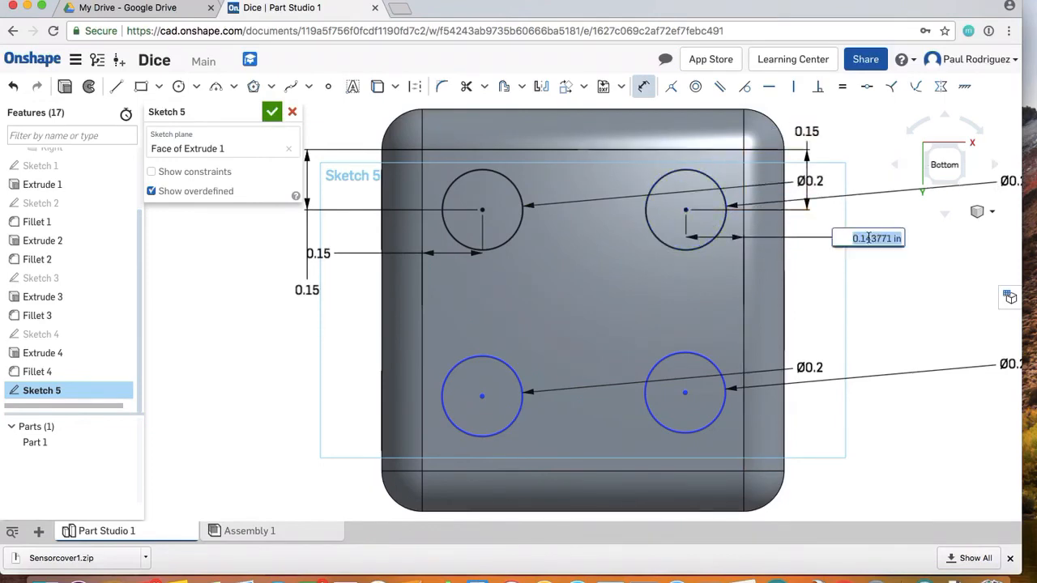
type(".15")
key("Return")
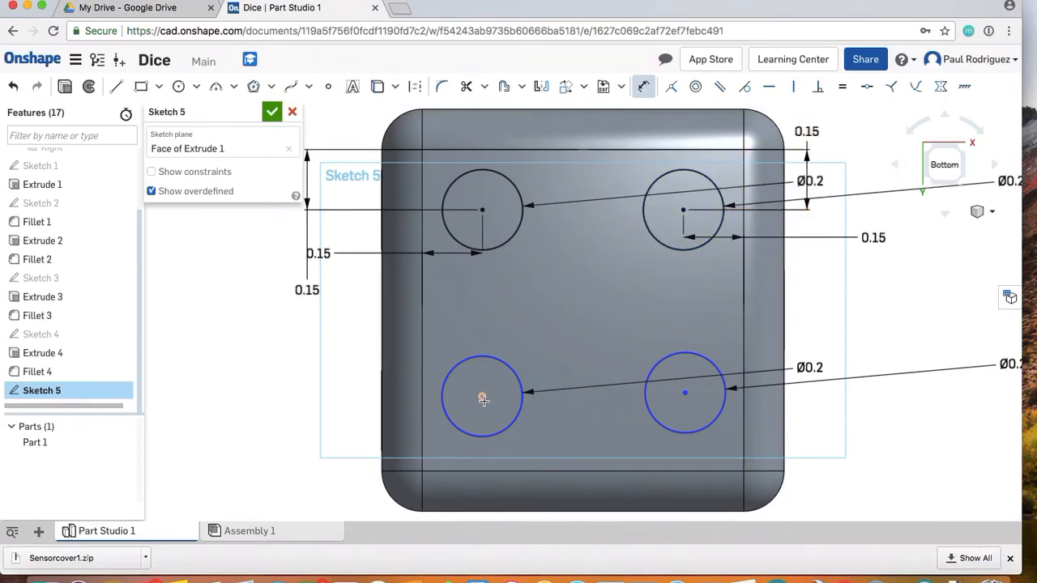
Dimension the lower-left circle's centre 0.15 in from the bottom face's left and lower edges.
left_click(483, 398)
left_click(422, 415)
left_click(274, 402)
key("Return")
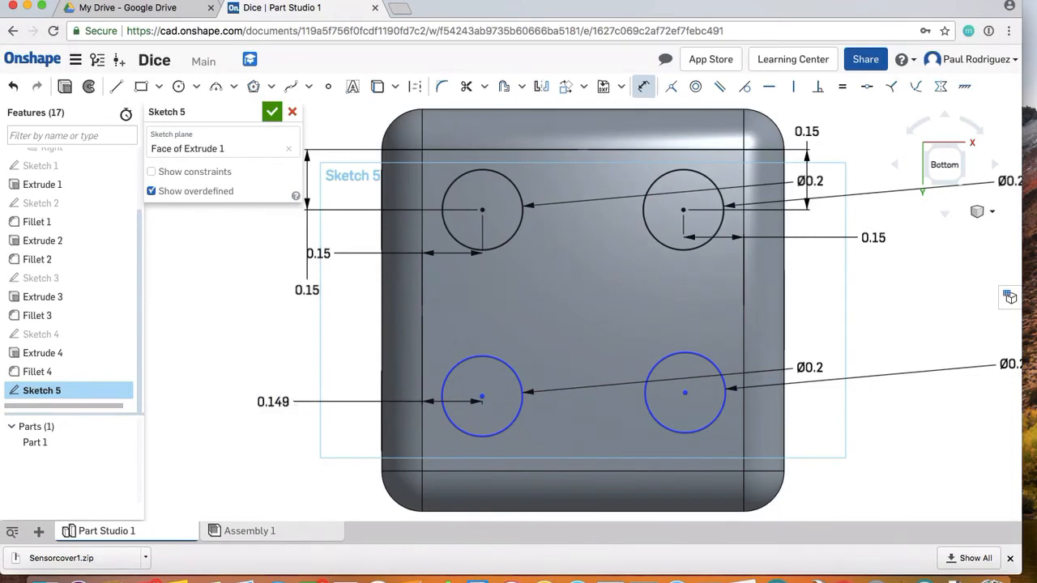
left_click(490, 467)
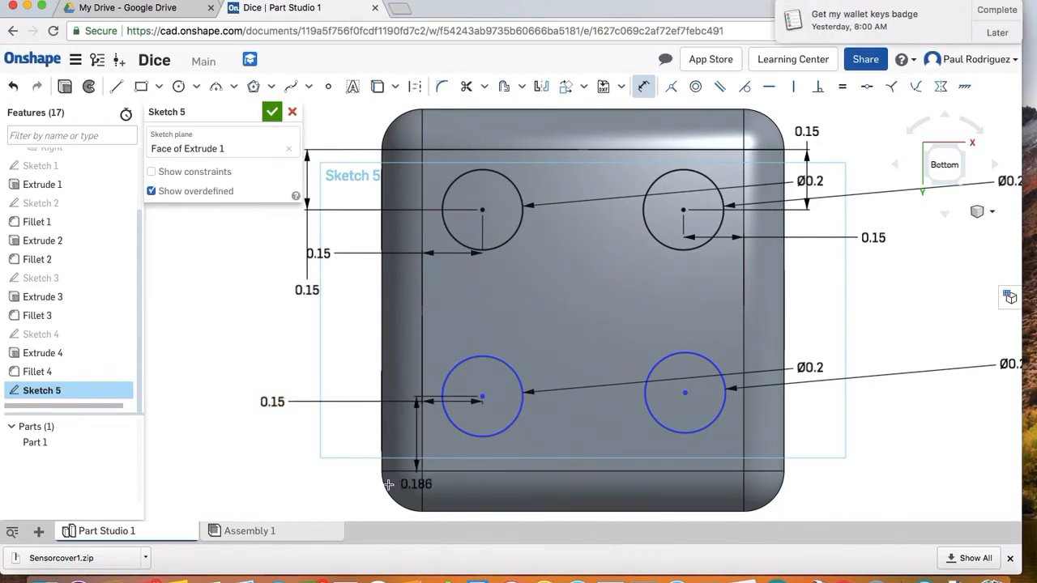
left_click(301, 478)
type(".15")
key("Return")
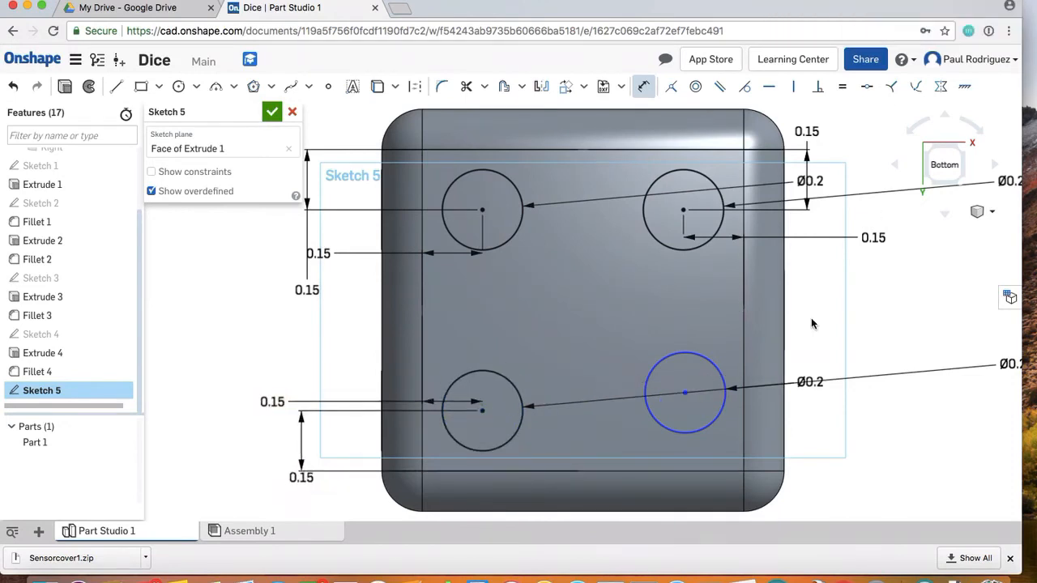
Dimension the lower-right circle's centre 0.15 in from the bottom face's right and lower edges, and finish the sketch.
left_click(685, 393)
left_click(744, 340)
left_click(860, 411)
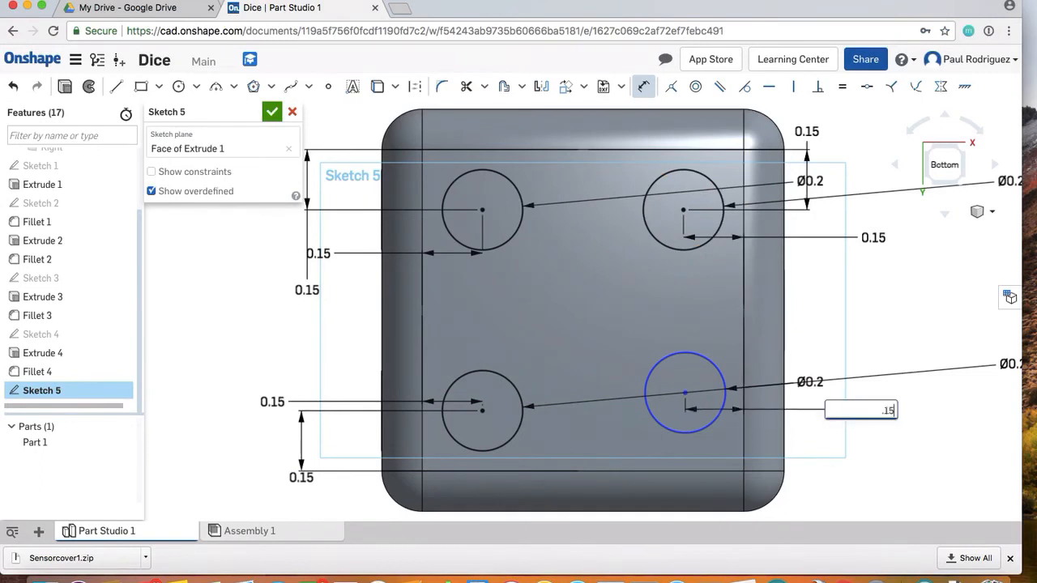
type(".15")
key("Return")
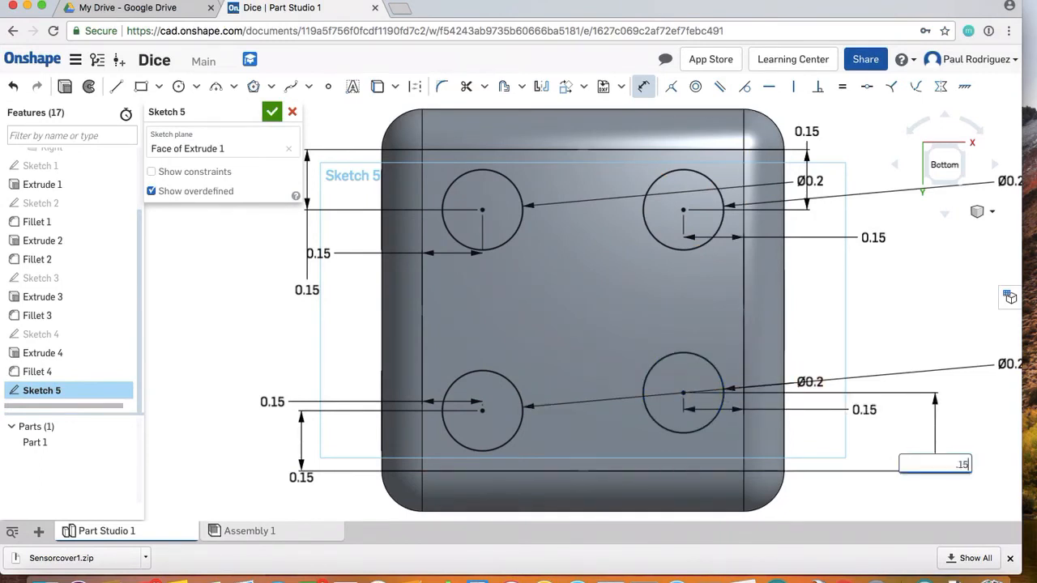
key("Return")
left_click(274, 113)
Cut the four pip circles 0.05 in deep into the bottom face with a blind Remove extrude.
scroll(518, 318, "down", 3)
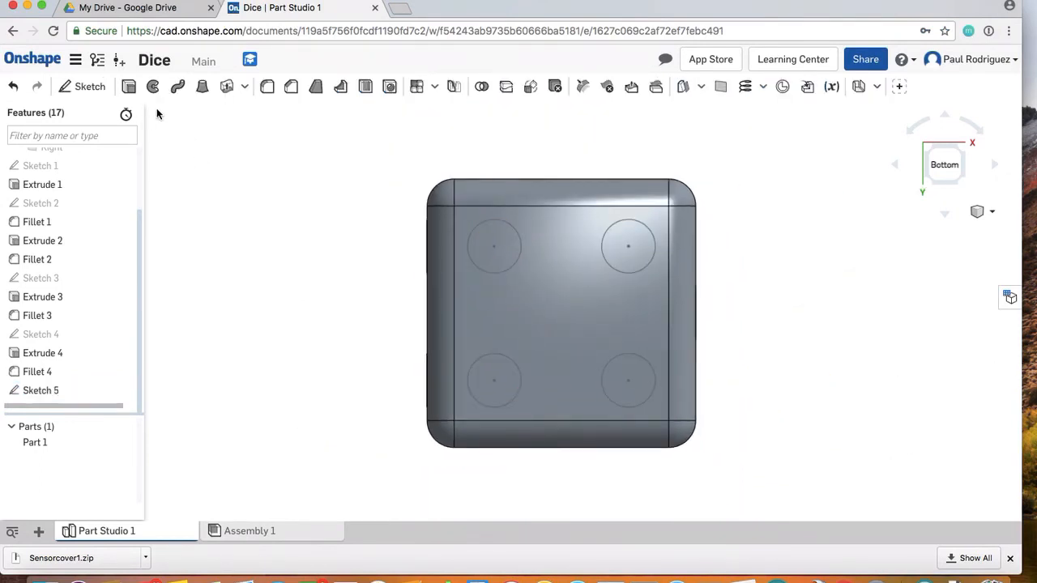
left_click(134, 89)
left_click(229, 150)
left_click(483, 253)
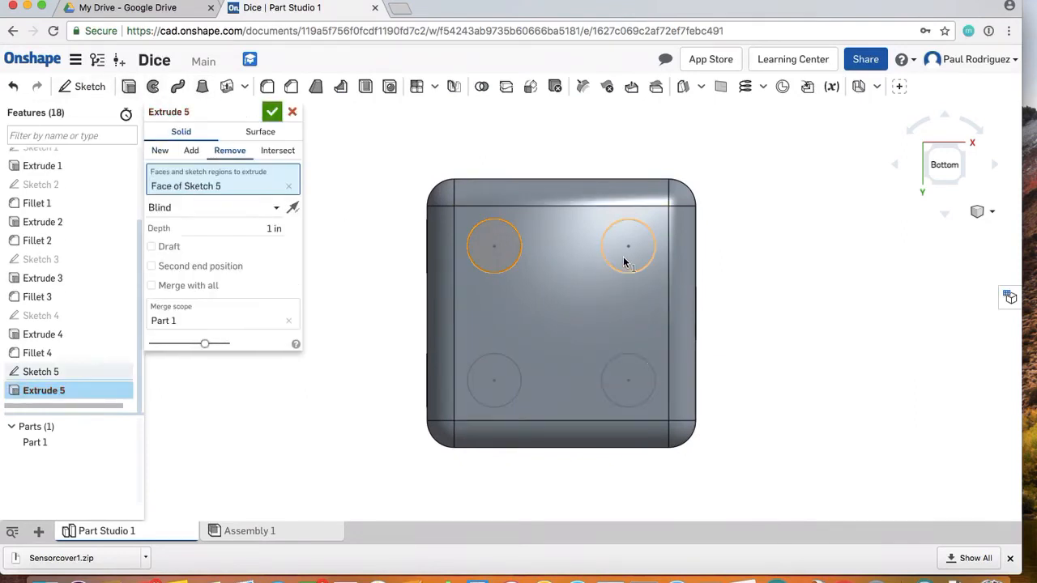
left_click(625, 258)
left_click(628, 381)
left_click(478, 389)
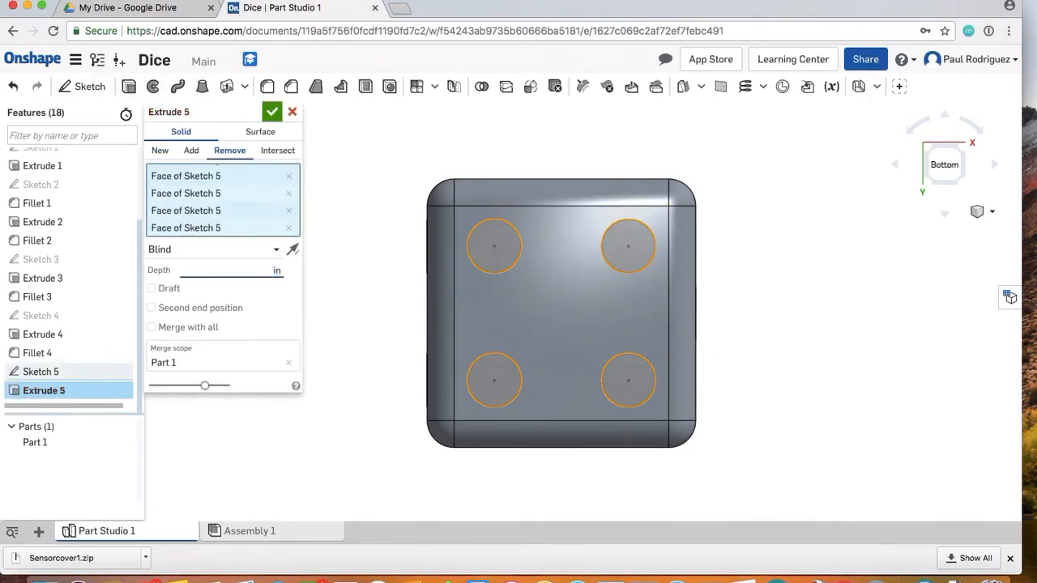
type(".05")
scroll(567, 250, "up", 3)
left_click(272, 112)
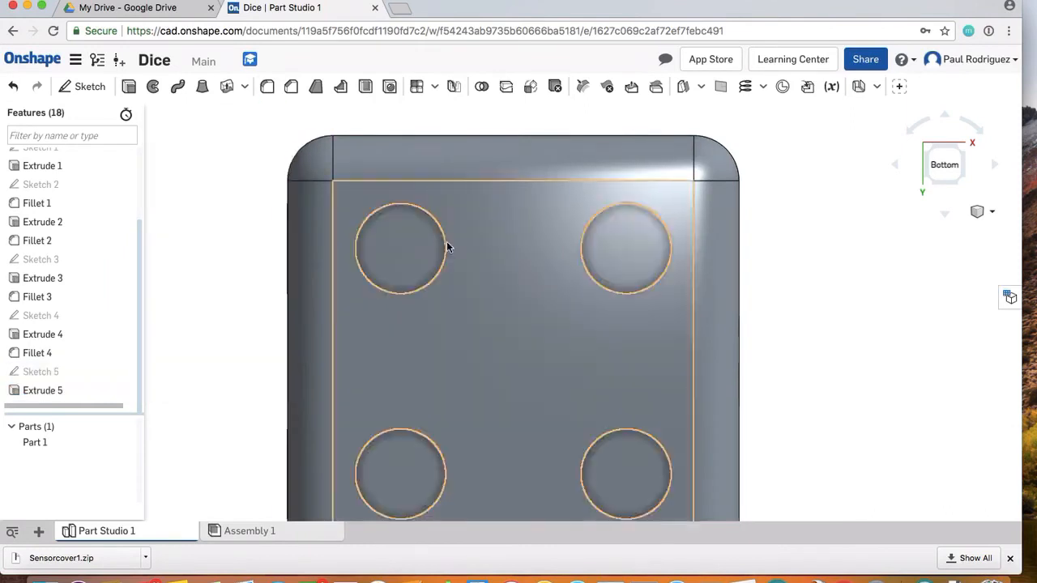
Fillet the edges of the four pip recesses on the bottom face with a 0.05 in radius.
left_click(267, 87)
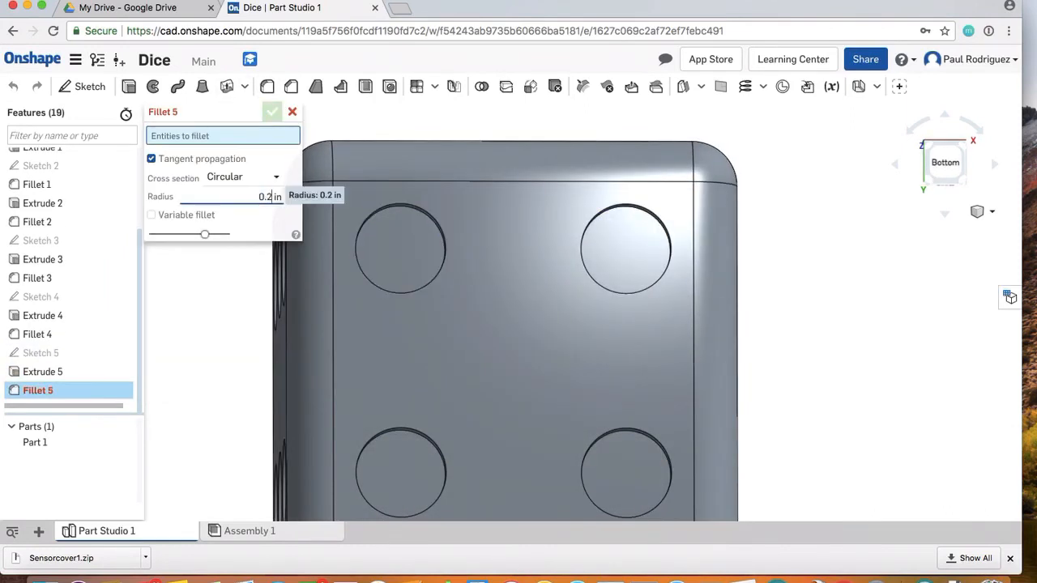
type("0.05")
left_click(398, 208)
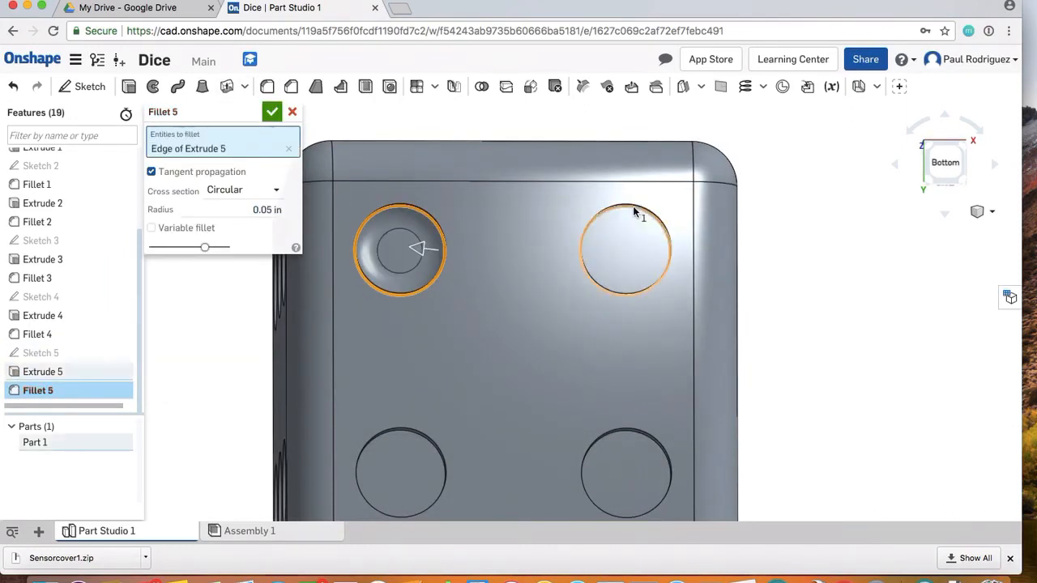
left_click(633, 206)
left_click(408, 436)
scroll(421, 445, "down", 3)
left_click(591, 352)
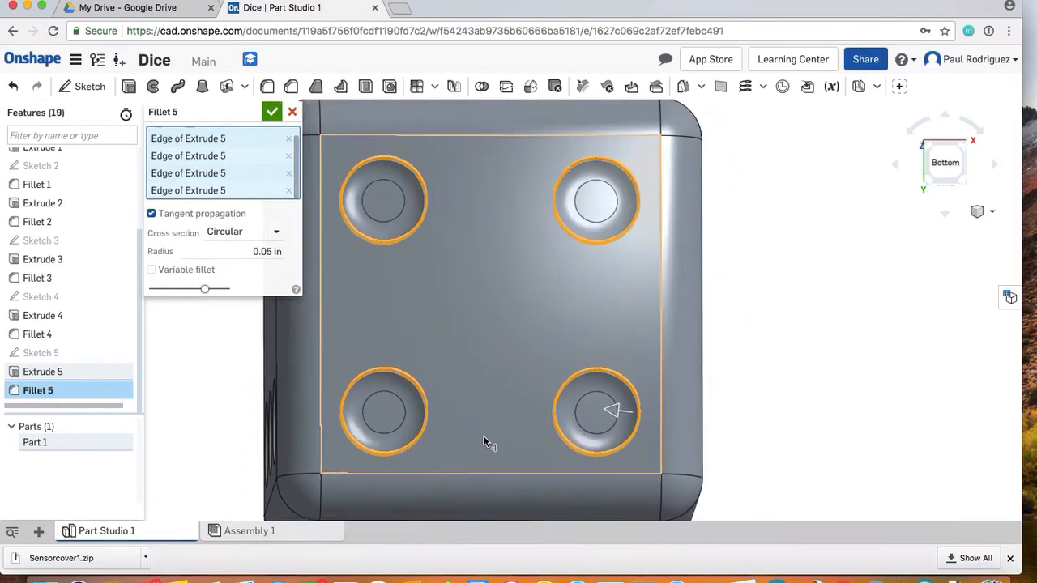
right_click_drag(483, 435, 504, 396)
key("Return")
Start a sketch on the back face and place five 0.2 in diameter circles, one near each corner and one near the centre.
right_click_drag(470, 482, 362, 332)
left_click(944, 162)
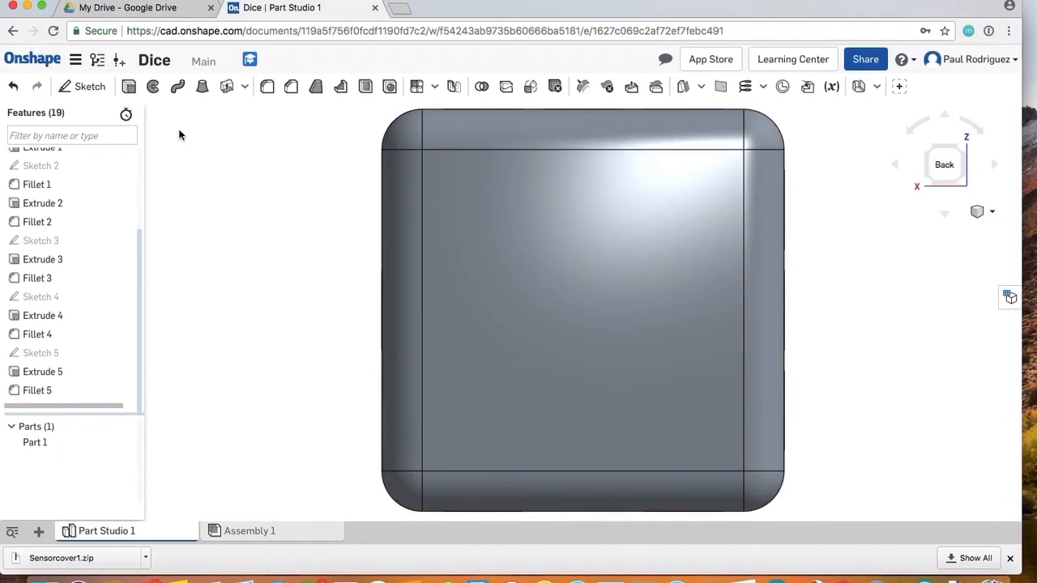
left_click(81, 86)
left_click(550, 289)
left_click(179, 86)
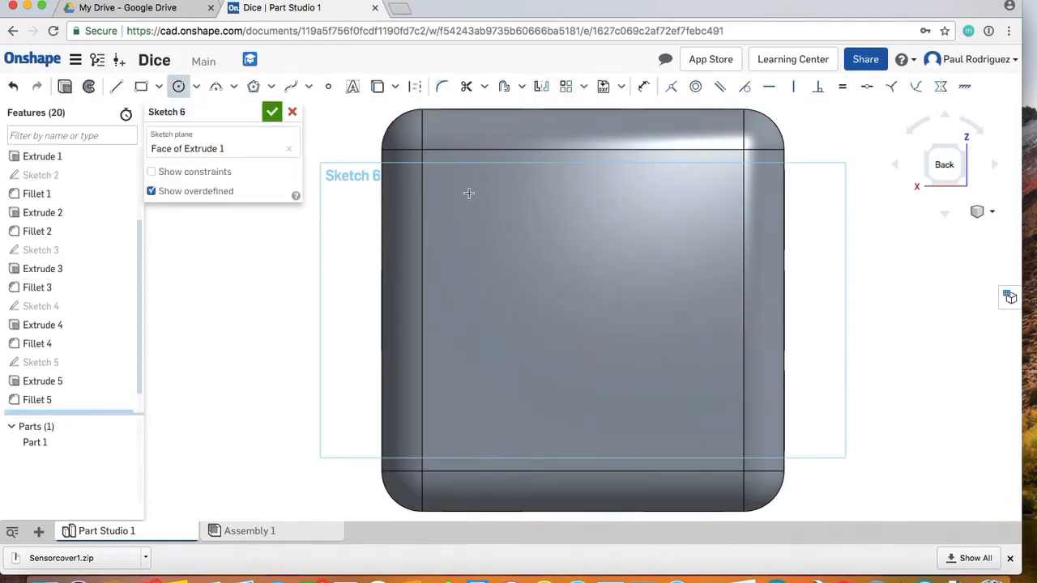
key("super+v")
key("super+v")
key("super+v")
key("super+v")
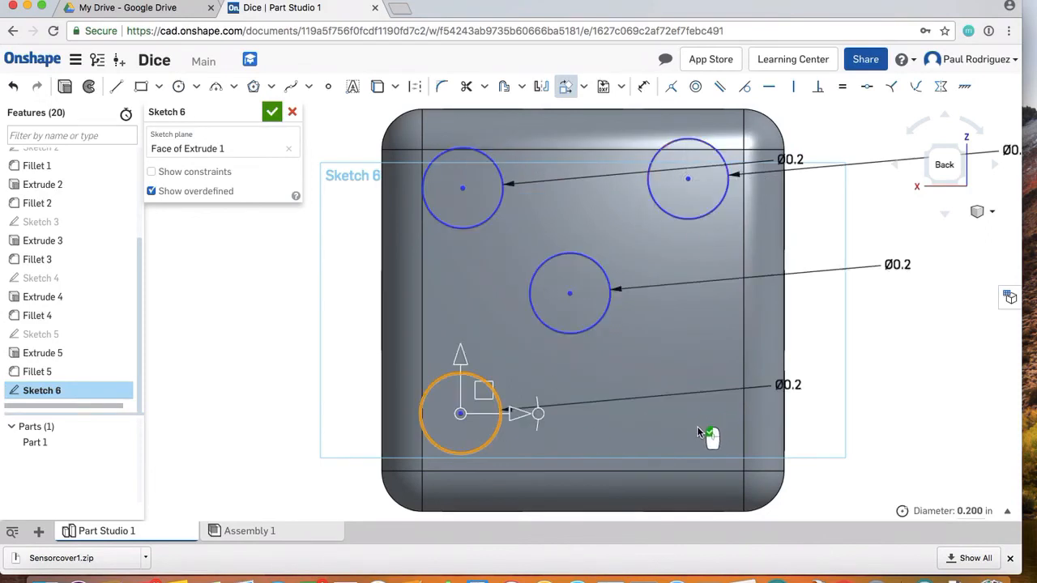
left_click(696, 426)
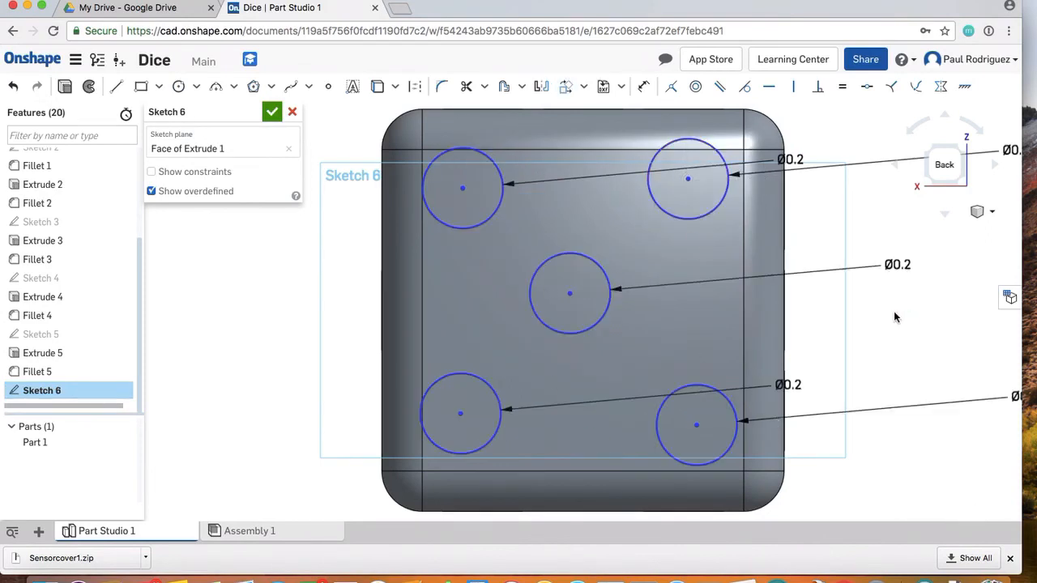
Dimension the upper-left circle's centre 0.15 in from the back face's upper and left edges.
left_click(462, 198)
left_click(490, 151)
left_click(306, 243)
type("0.15")
key("Return")
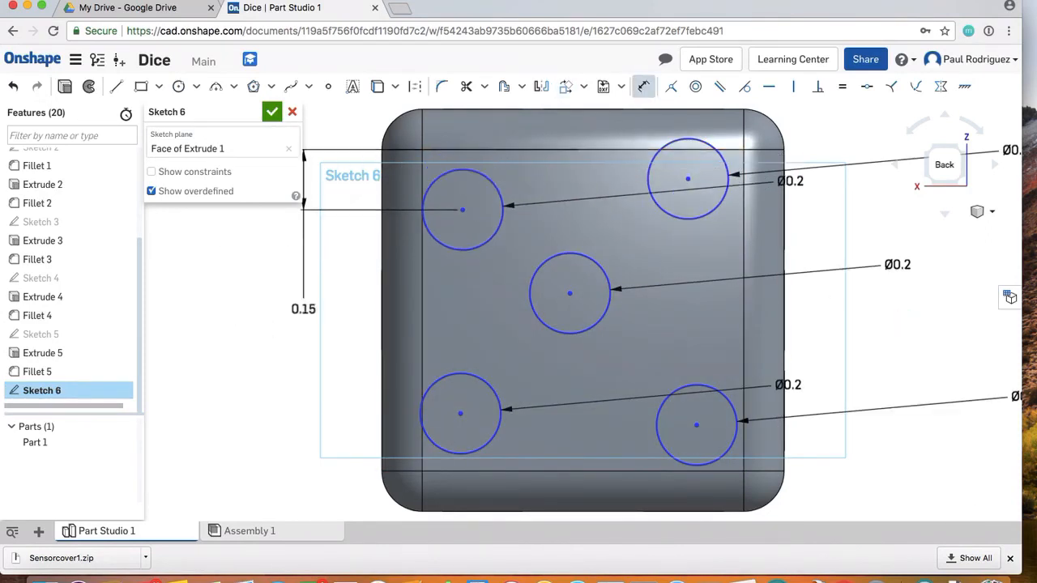
left_click(462, 212)
left_click(422, 261)
left_click(349, 262)
type(".15")
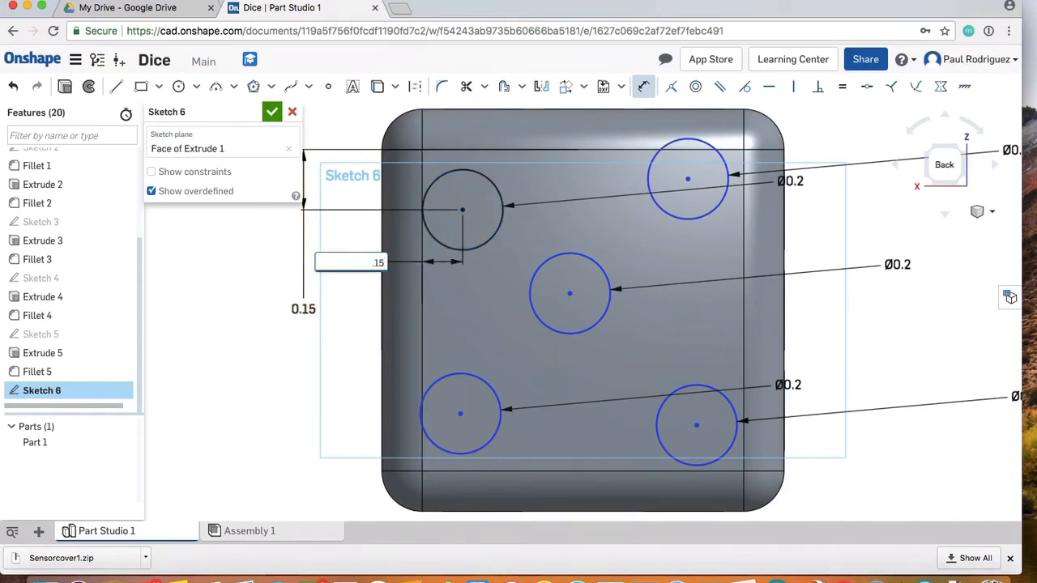
key("Return")
Dimension the upper-right circle's centre 0.15 in from the back face's upper and right edges.
left_click(688, 178)
left_click(713, 149)
left_click(826, 134)
type(".")
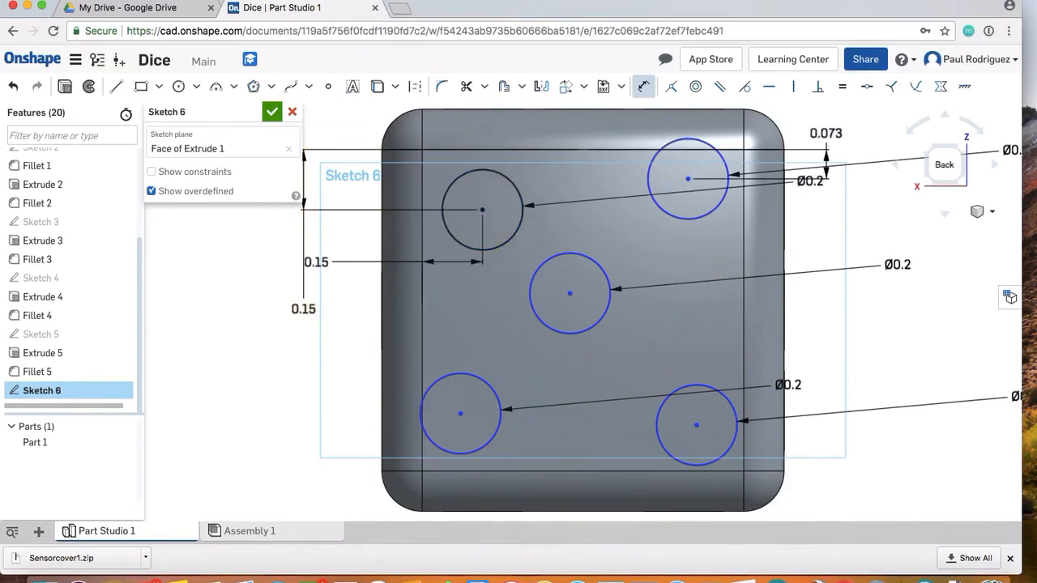
type("15")
key("Return")
left_click(688, 210)
left_click(744, 233)
left_click(840, 238)
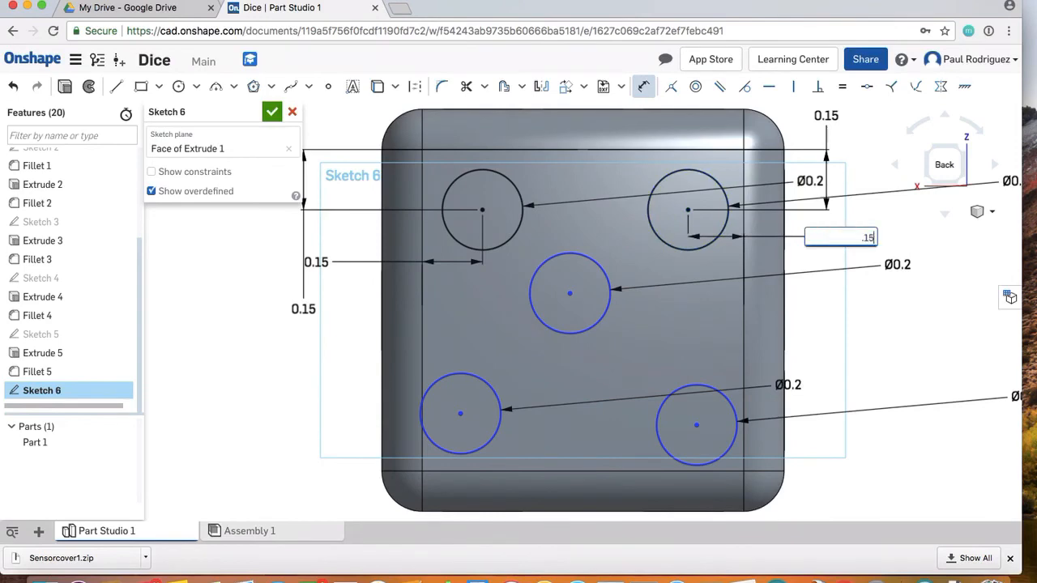
key("Return")
Dimension the lower-right circle's centre 0.15 in from the back face's right and lower edges.
left_click(745, 449)
left_click(921, 444)
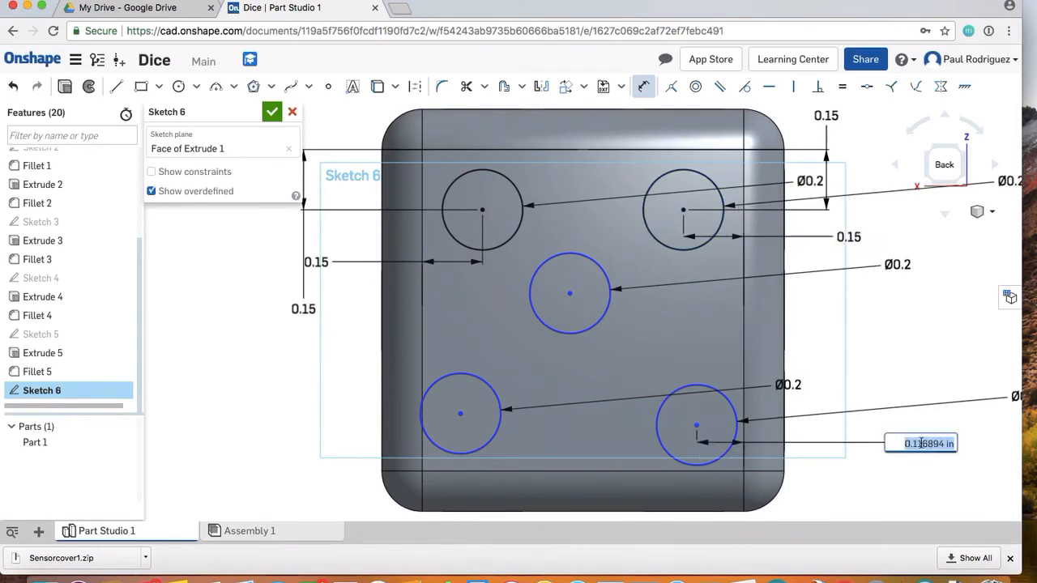
type(".15")
key("Return")
left_click(671, 472)
left_click(878, 484)
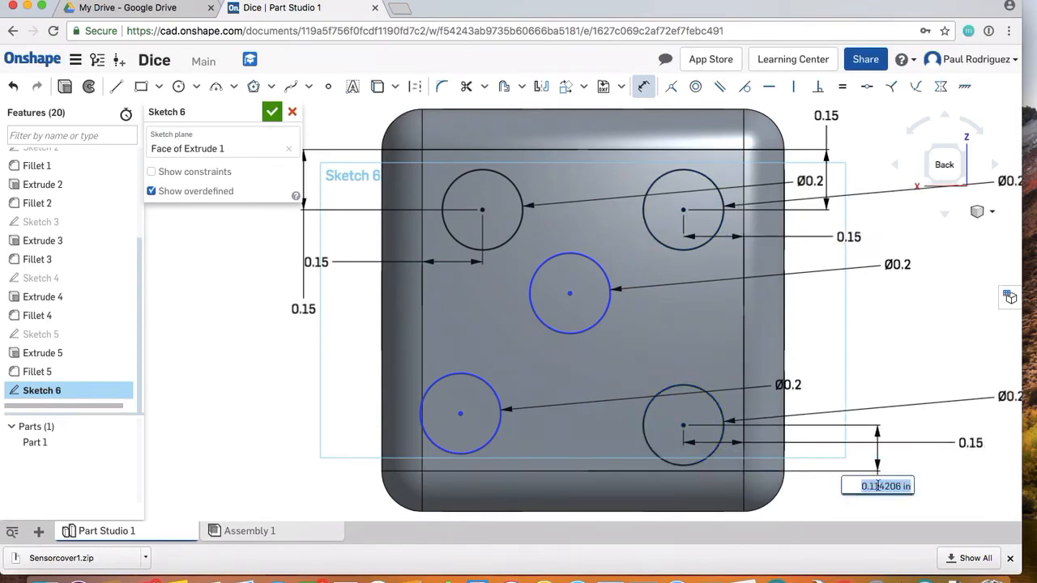
type(".15")
key("Return")
Dimension the lower-left circle's centre 0.15 in from the back face's left and lower edges.
left_click(461, 413)
left_click(422, 373)
left_click(284, 403)
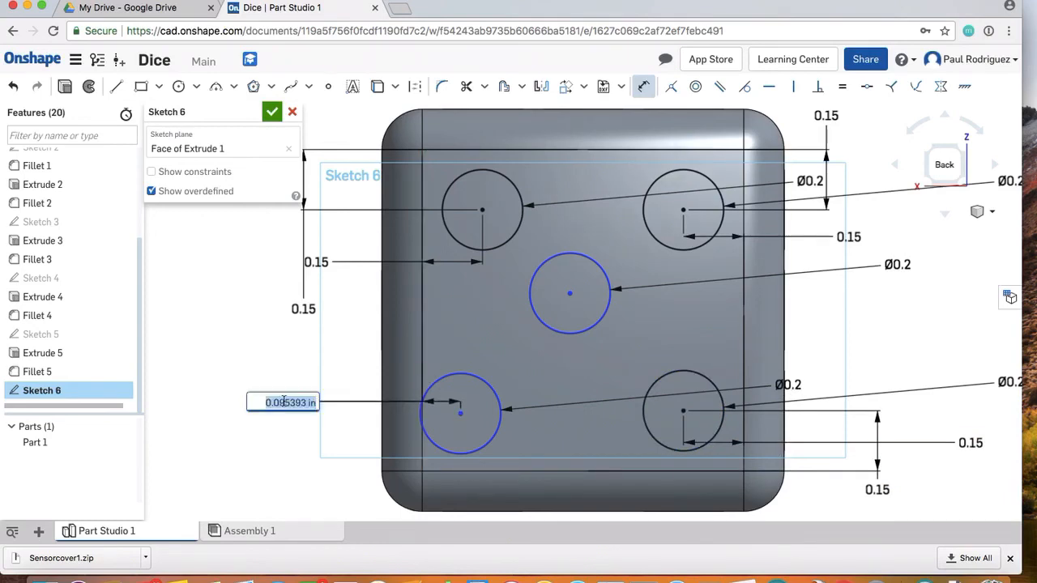
left_click(484, 413)
left_click(475, 472)
left_click(330, 462)
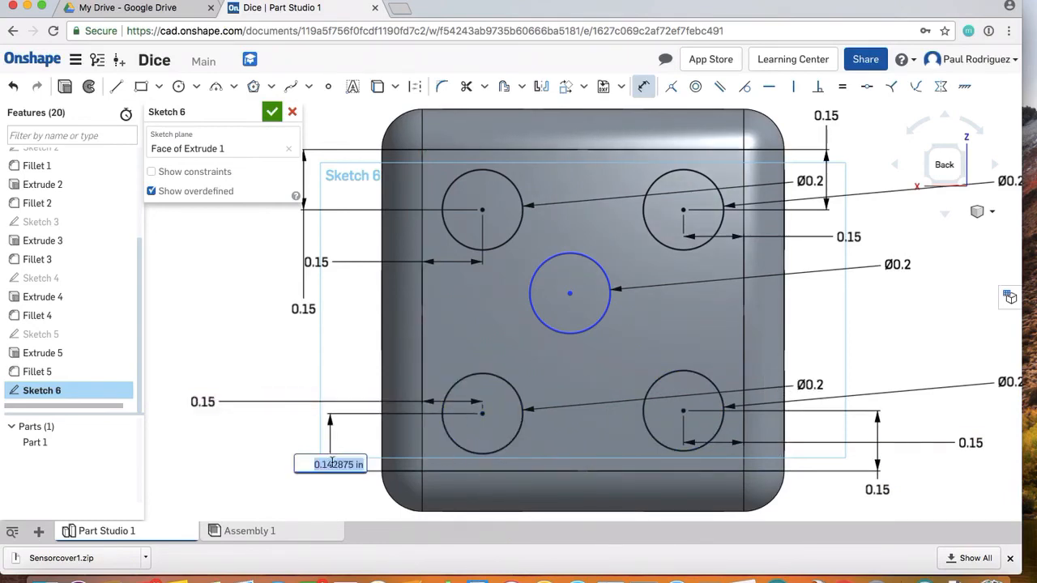
type(".15")
key("Return")
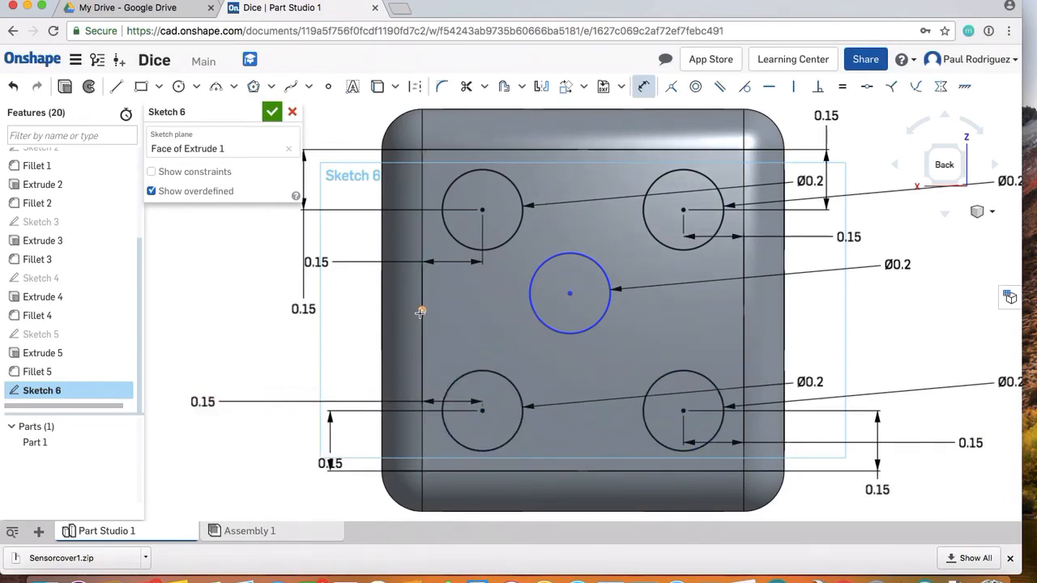
Dimension the middle circle's left side 0.4 in from the back face's left edge.
key("Escape")
key("d")
scroll(551, 280, "down", 3)
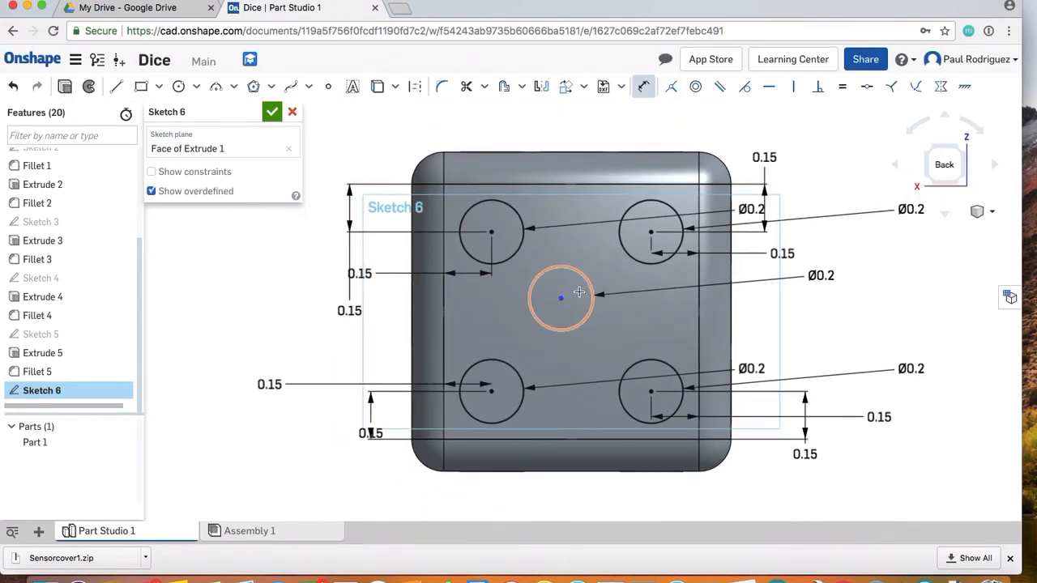
left_click(565, 333)
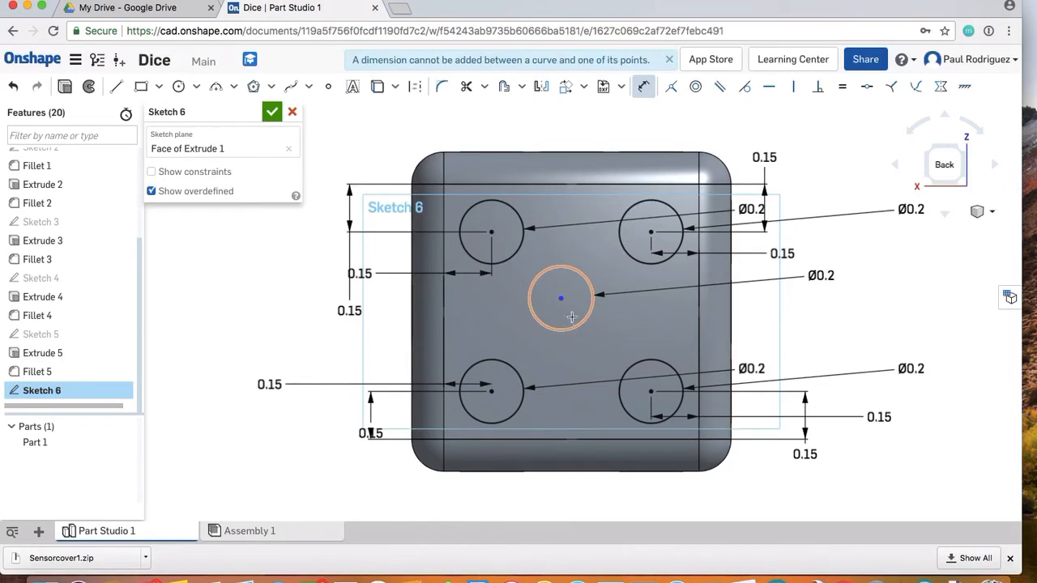
left_click(445, 365)
left_click(389, 466)
type("0.4")
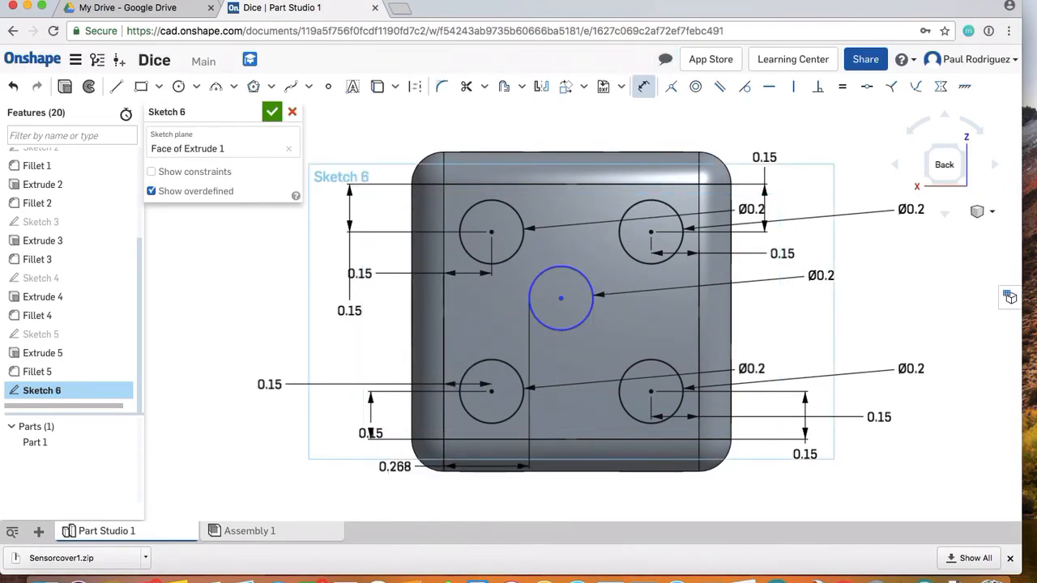
key("Return")
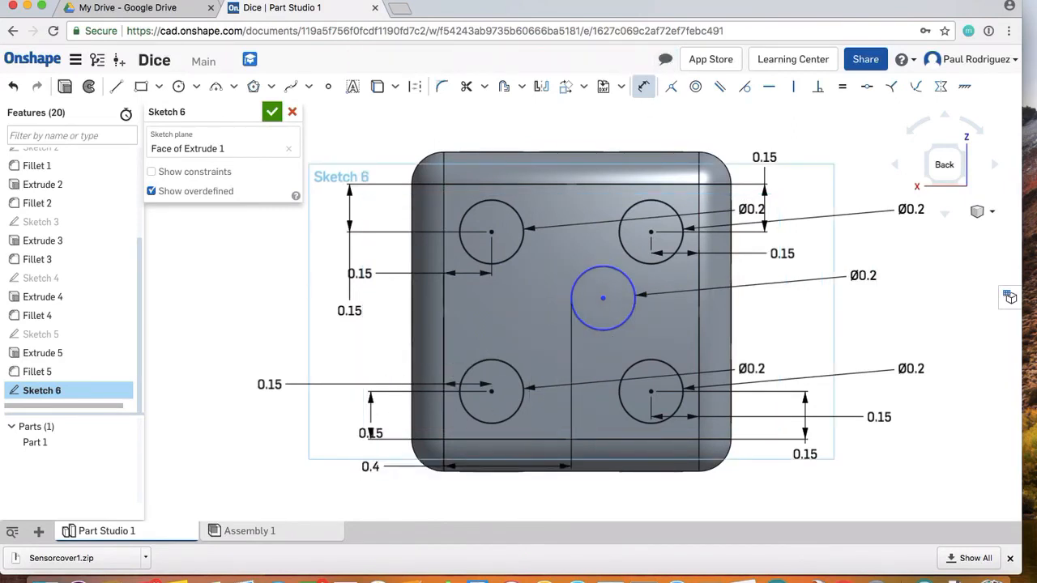
Set the distance from the middle circle's left side to the back face's left edge to 0.3 in.
double_click(369, 460)
type("0.35")
key("Return")
double_click(381, 467)
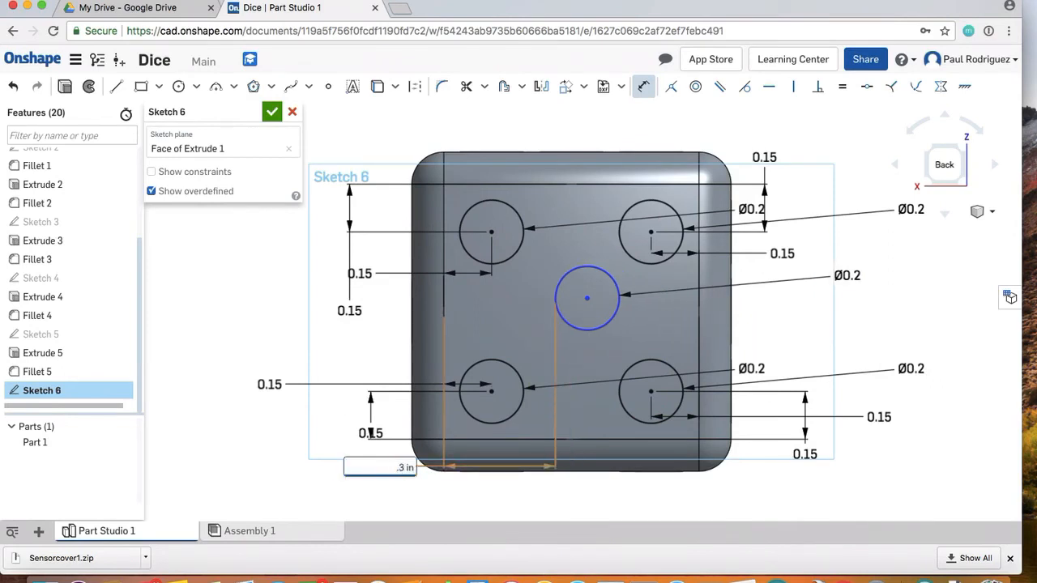
key("Return")
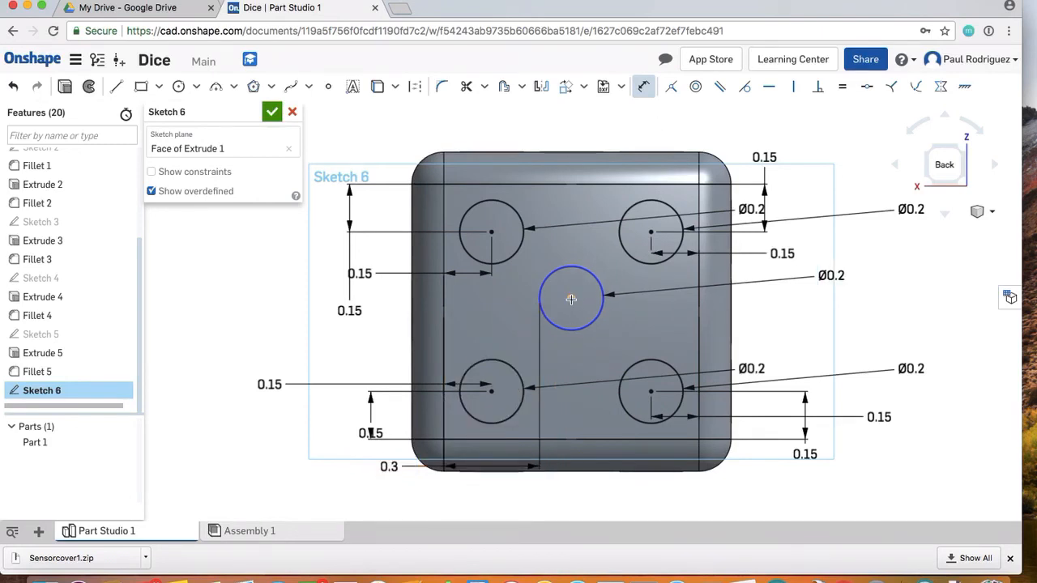
Dimension the middle circle's centre 0.4 in from the back face's lower edge and finish the sketch.
left_click(561, 324)
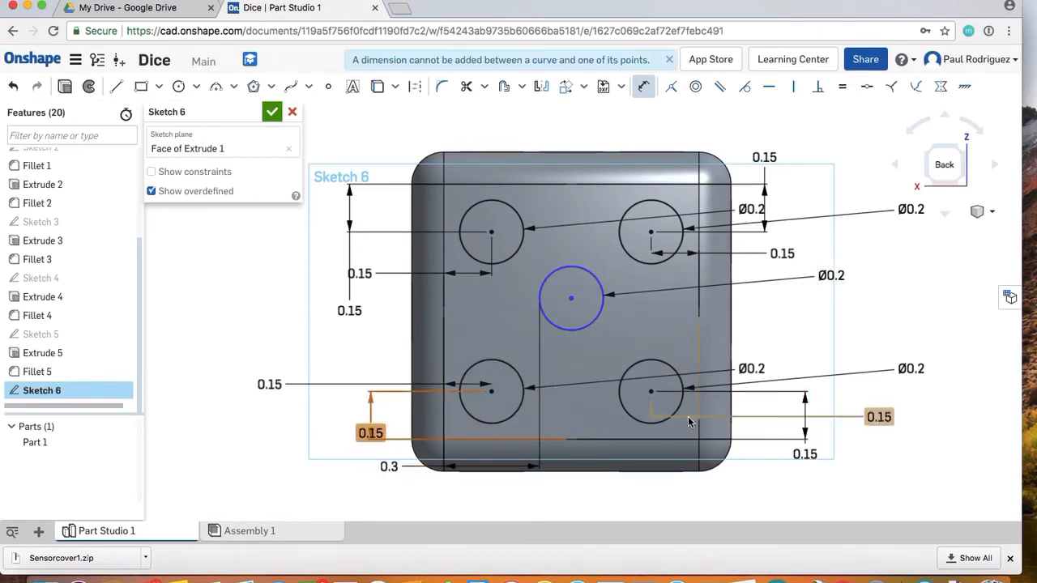
key("Escape")
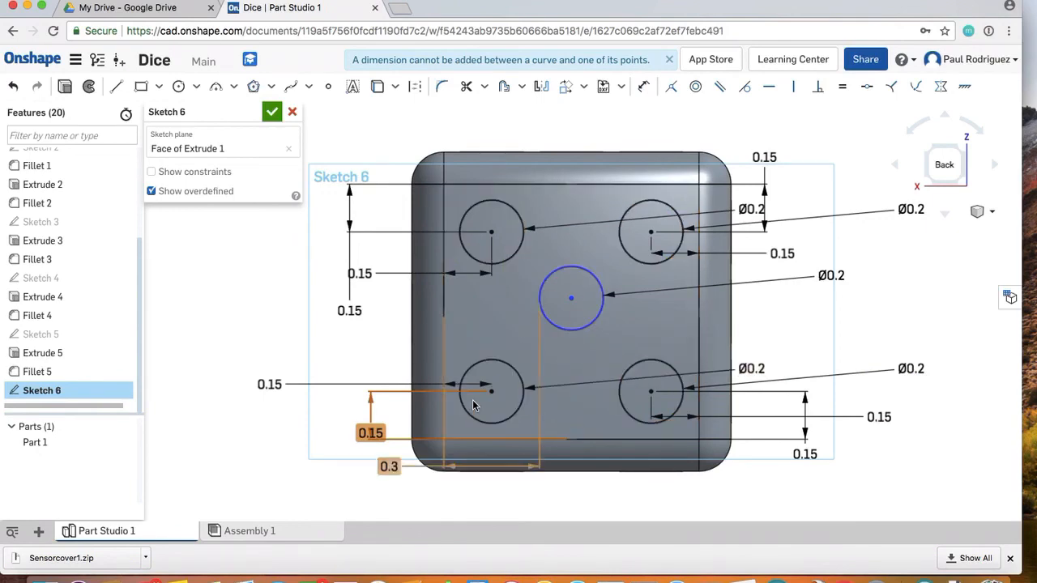
key("d")
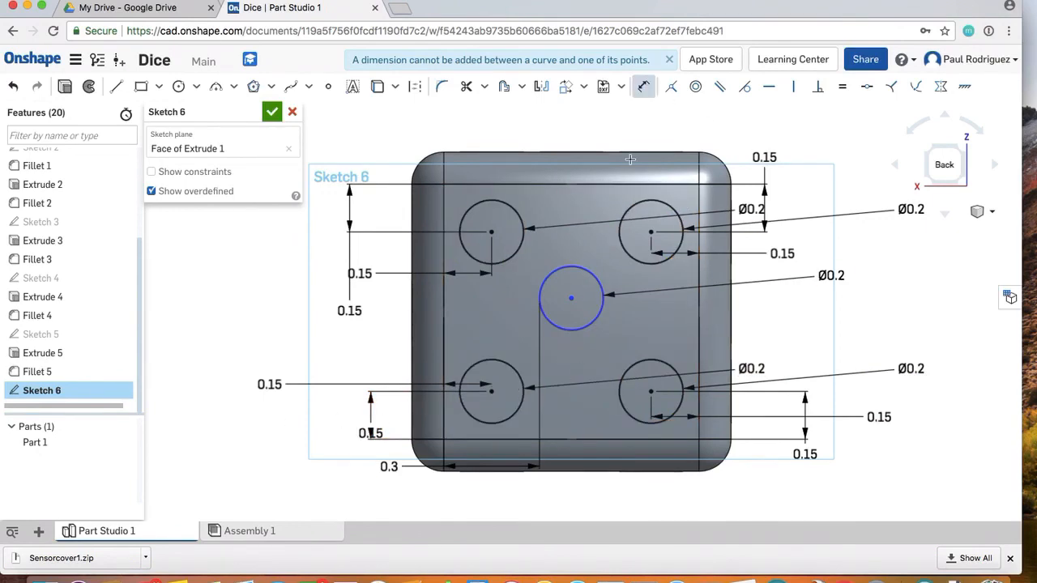
left_click(564, 441)
left_click(938, 440)
type("0.4")
key("Return")
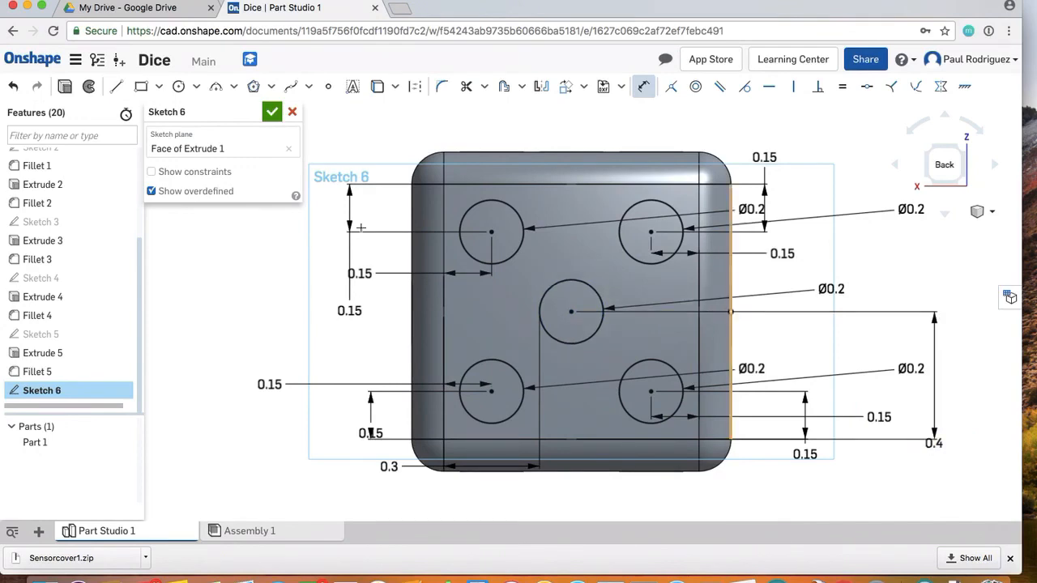
left_click(272, 114)
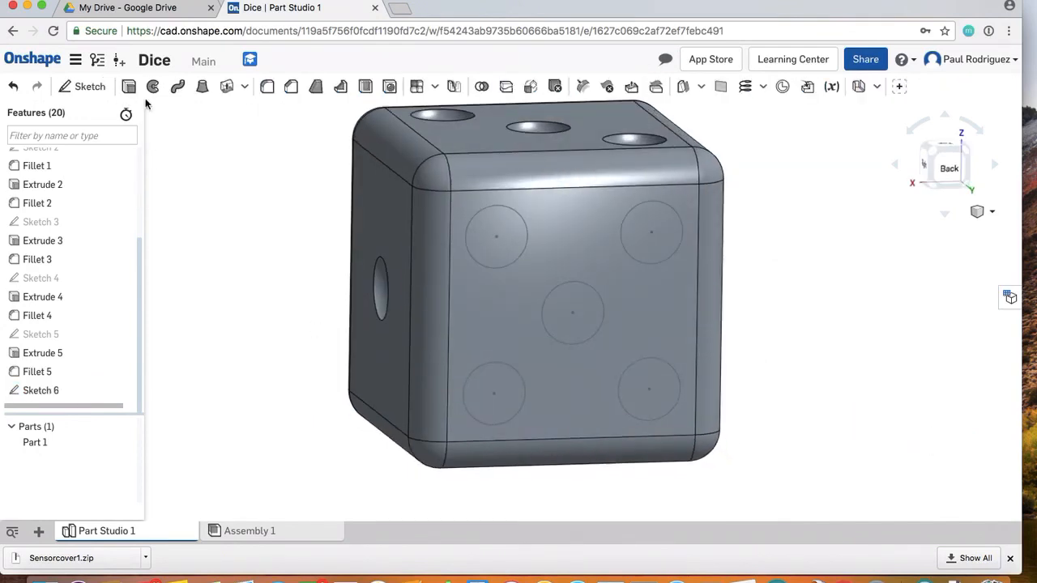
Extrude the five circles on the back face as a 0.05 in deep blind cut with Remove.
left_click(128, 85)
left_click(229, 151)
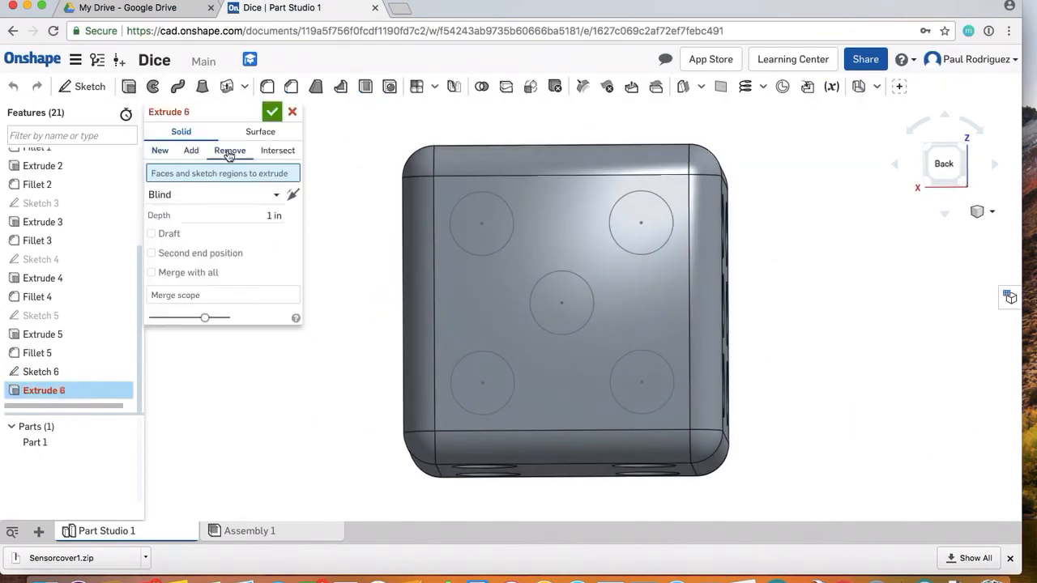
left_click(475, 241)
left_click(641, 231)
left_click(571, 302)
left_click(484, 385)
left_click(641, 382)
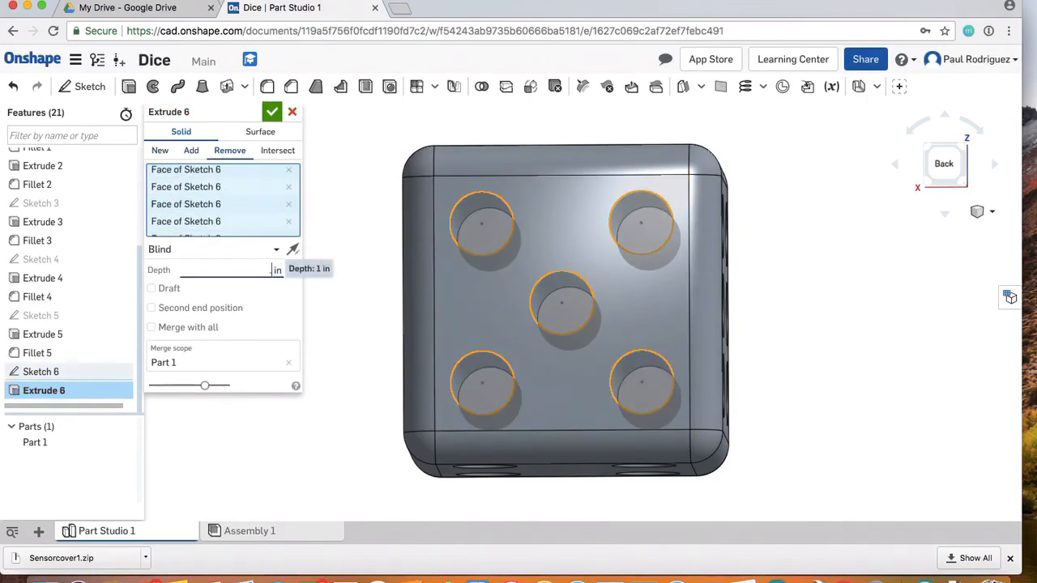
type(".05")
key("Return")
left_click(272, 111)
Fillet the floor edges of the five pips on the back face with a 0.05 in radius.
left_click(267, 87)
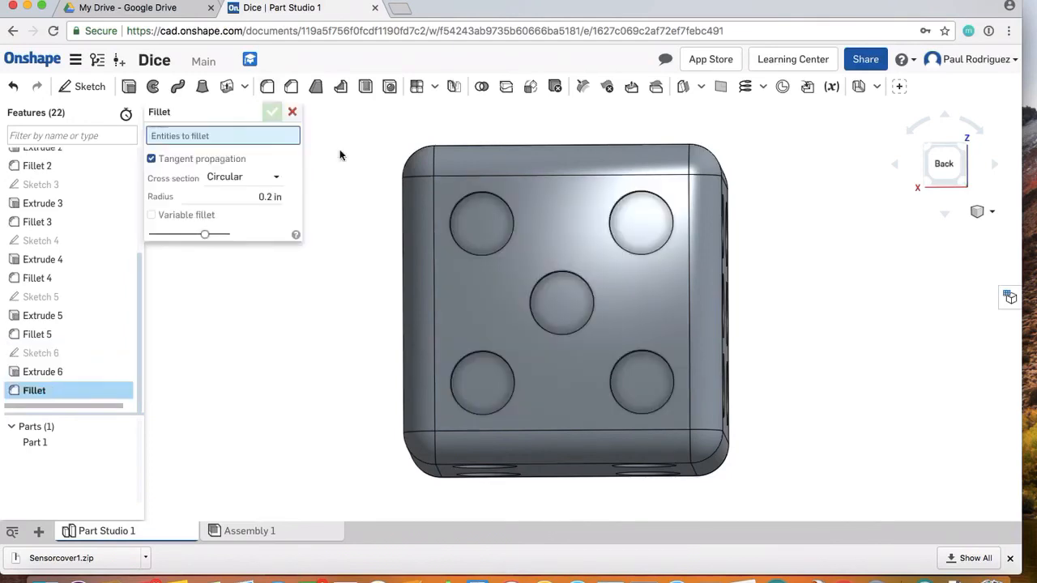
right_click_drag(484, 263, 487, 209)
left_click(487, 212)
left_click(642, 209)
left_click(560, 277)
left_click(480, 346)
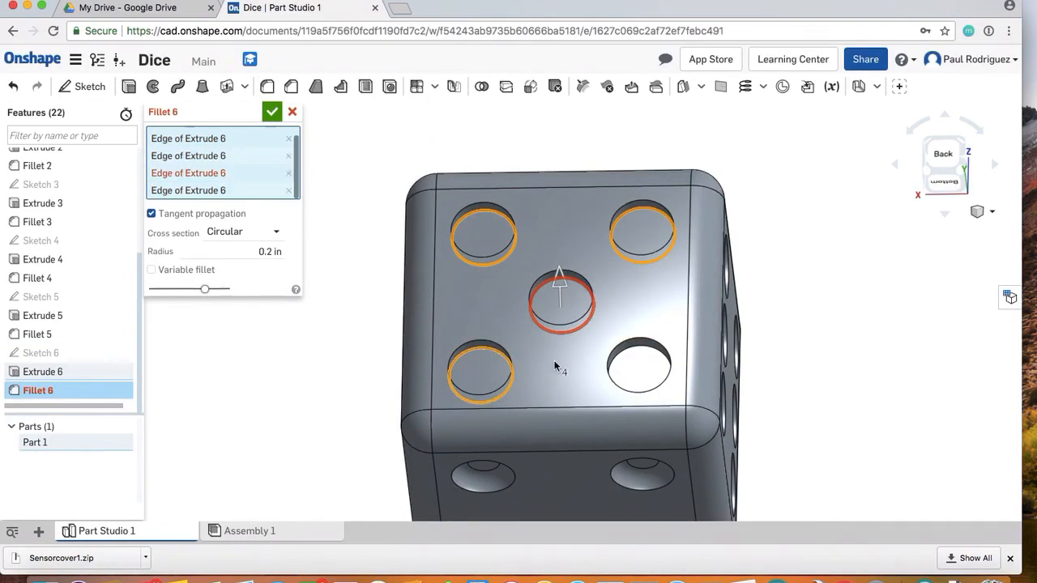
left_click(639, 344)
left_click(276, 252)
type("0.")
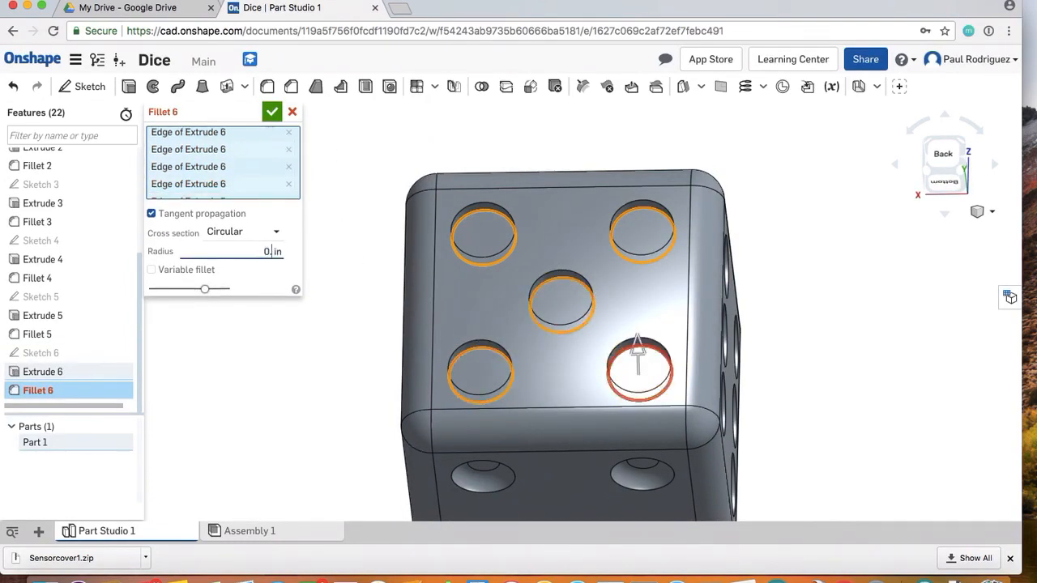
type("05")
key("Return")
Start a sketch on the front face and paste 0.2 in diameter circles near its upper-left and lower-right corners.
key("shift+1")
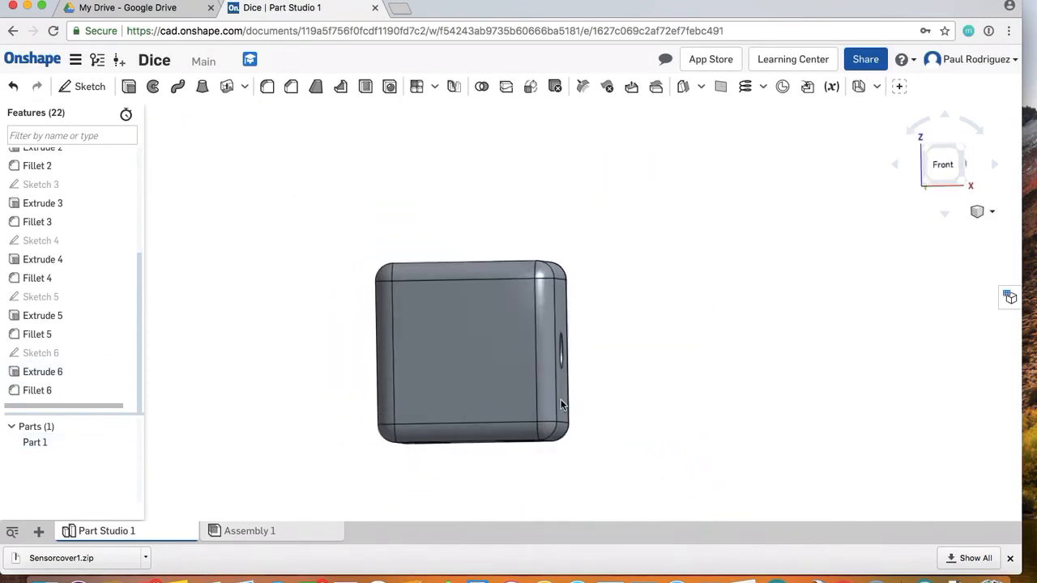
left_click(945, 161)
key("shift+7")
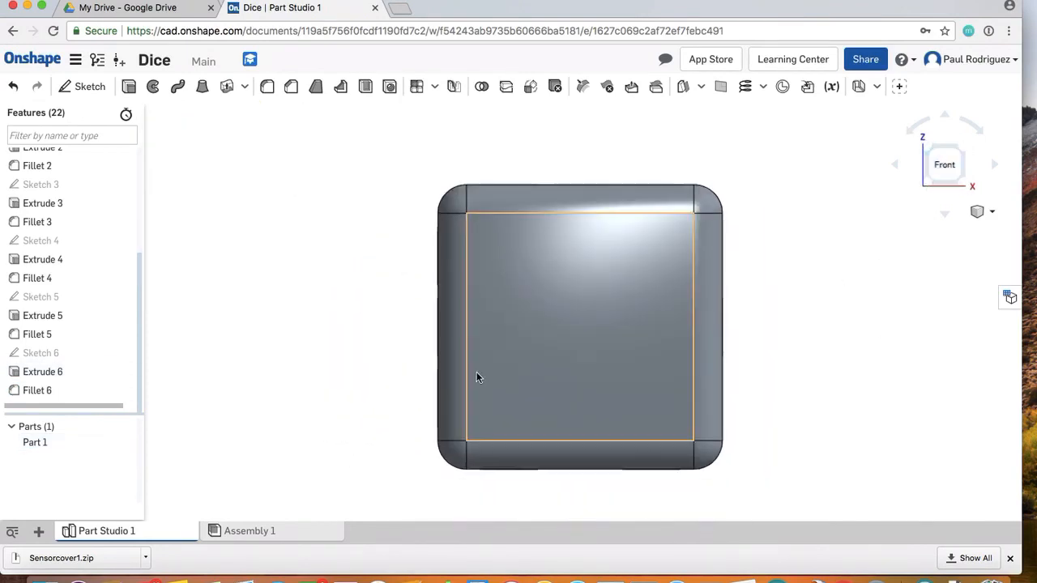
right_click_drag(741, 292, 801, 251)
left_click(954, 168)
left_click(89, 87)
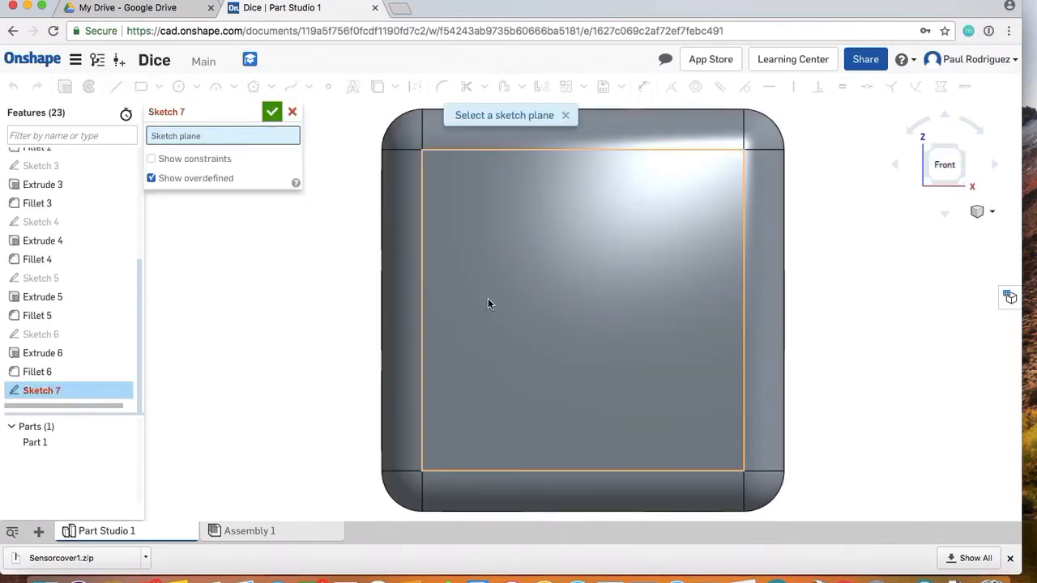
left_click(488, 298)
key("ctrl+v")
left_click(696, 414)
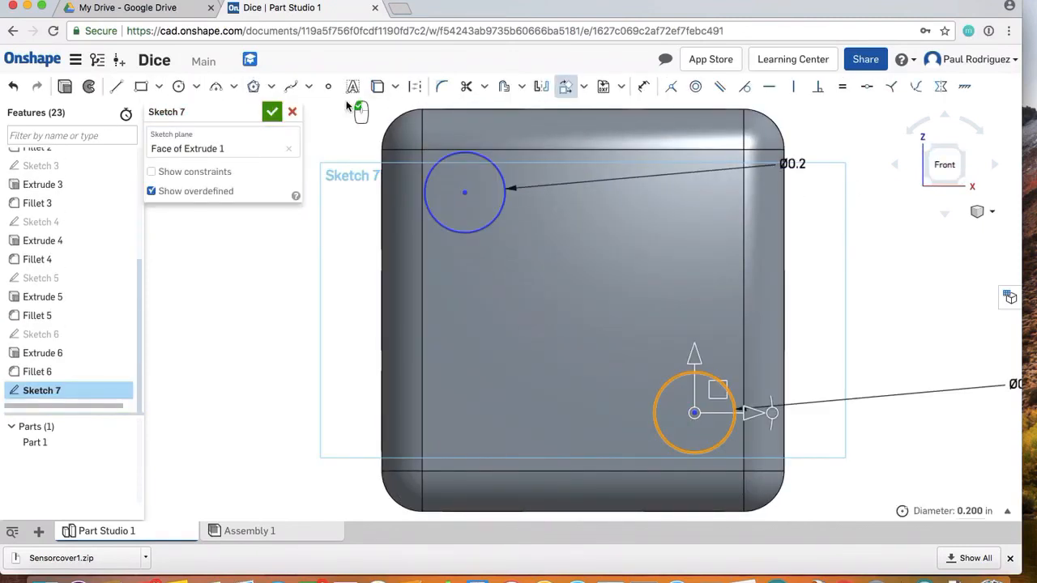
Dimension the upper-left circle's centre 0.15 in from the front face's upper and left edges.
left_click(645, 87)
left_click(464, 192)
left_click(437, 150)
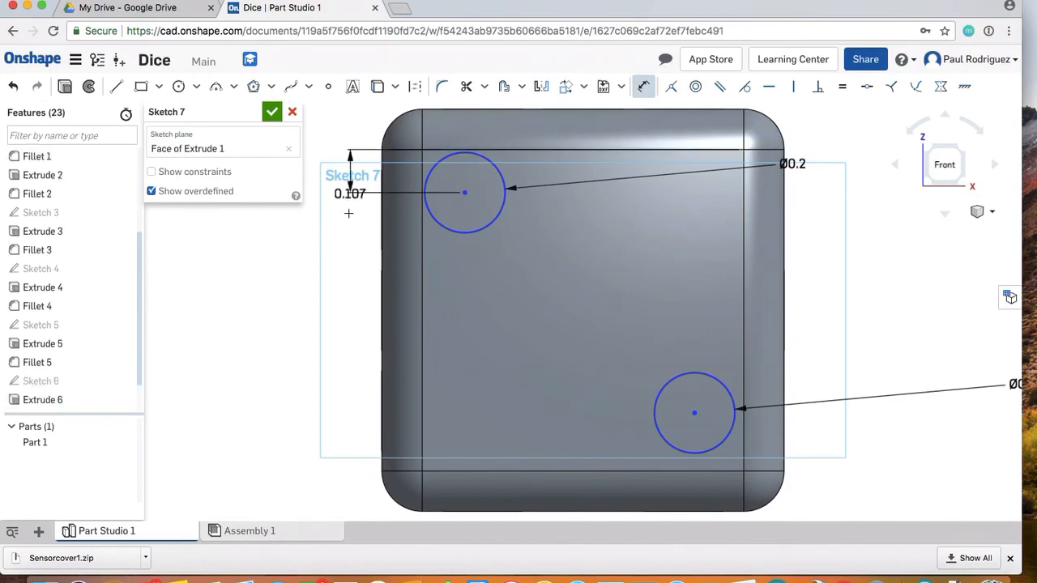
left_click(341, 233)
type("0.15")
key("Return")
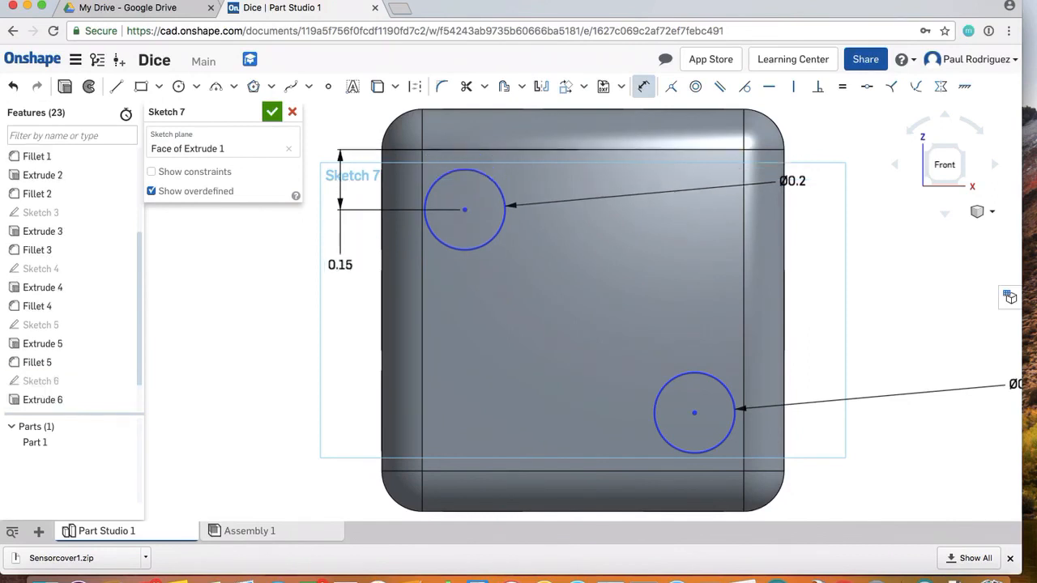
left_click(465, 209)
left_click(422, 250)
left_click(354, 312)
type(".15")
key("Return")
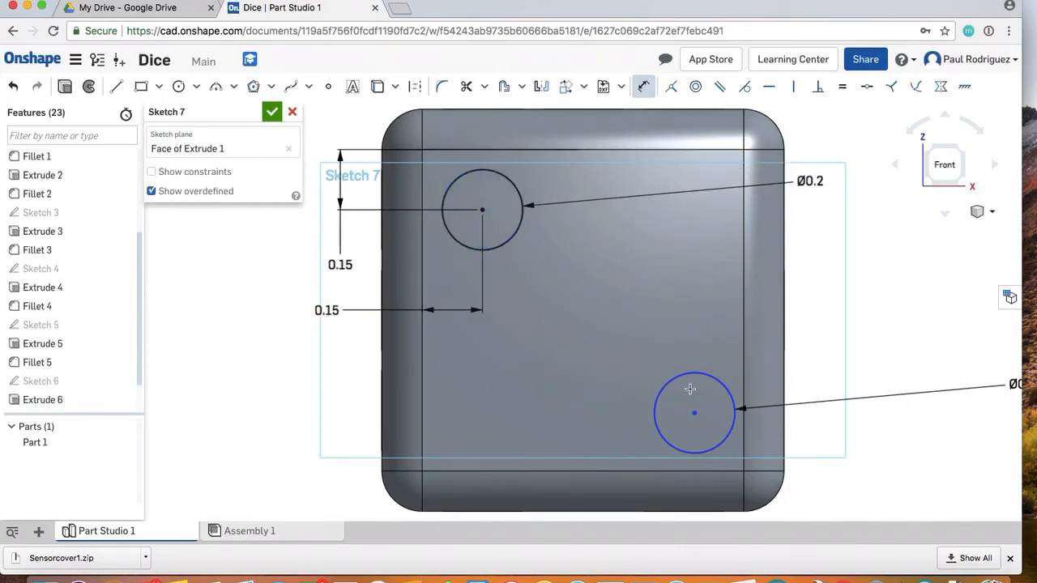
Dimension the lower-right circle's centre 0.15 in from the front face's right and lower edges, and finish the sketch.
left_click(695, 413)
left_click(743, 389)
left_click(832, 347)
type(".15")
key("Return")
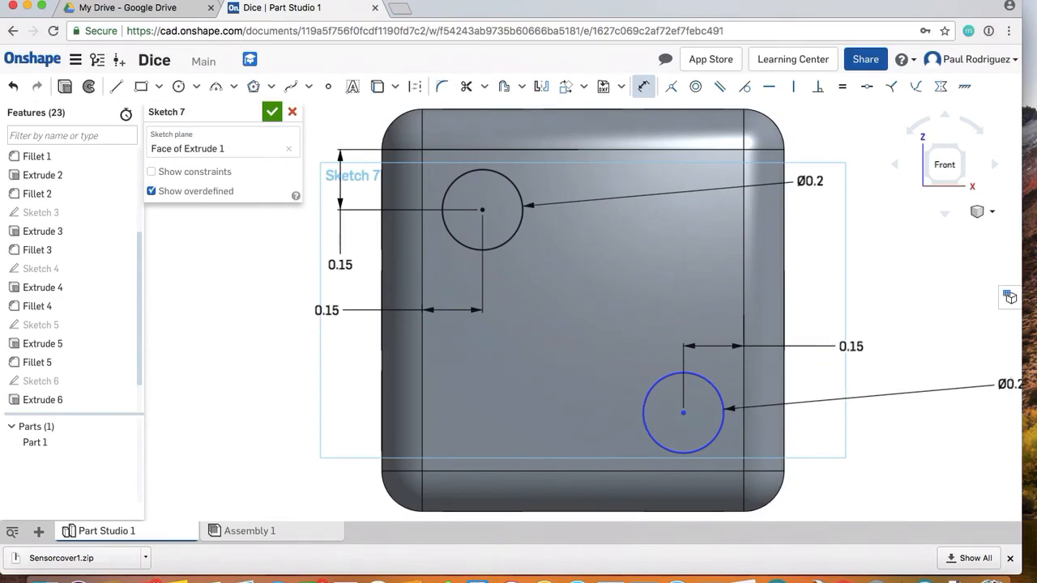
left_click(683, 413)
left_click(705, 472)
left_click(843, 480)
type(".15")
key("Return")
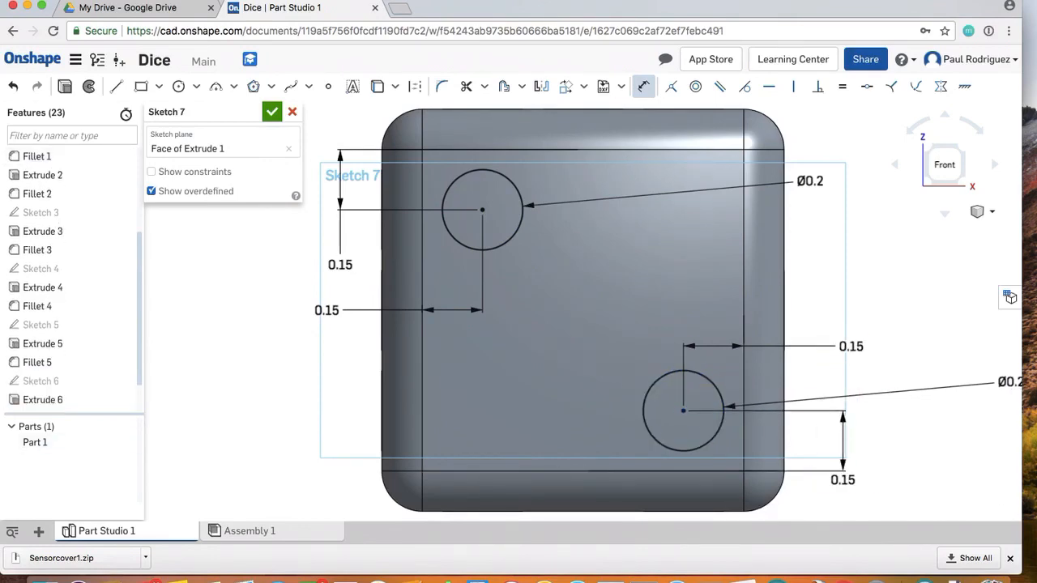
left_click(272, 111)
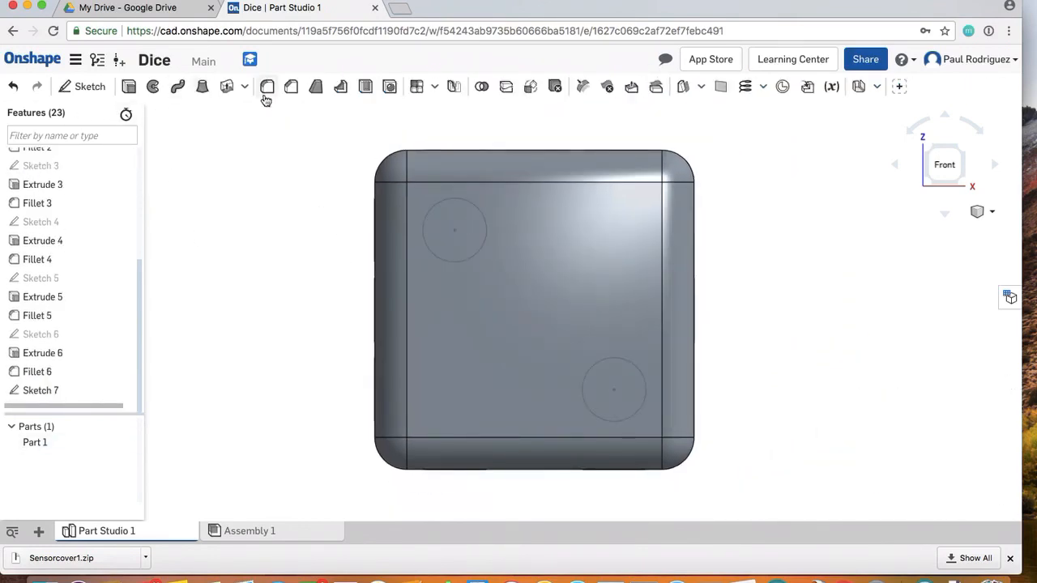
Extrude the two circles on the front face as a 0.05 in deep blind cut with Remove.
left_click(265, 92)
left_click(293, 111)
left_click(128, 87)
left_click(229, 150)
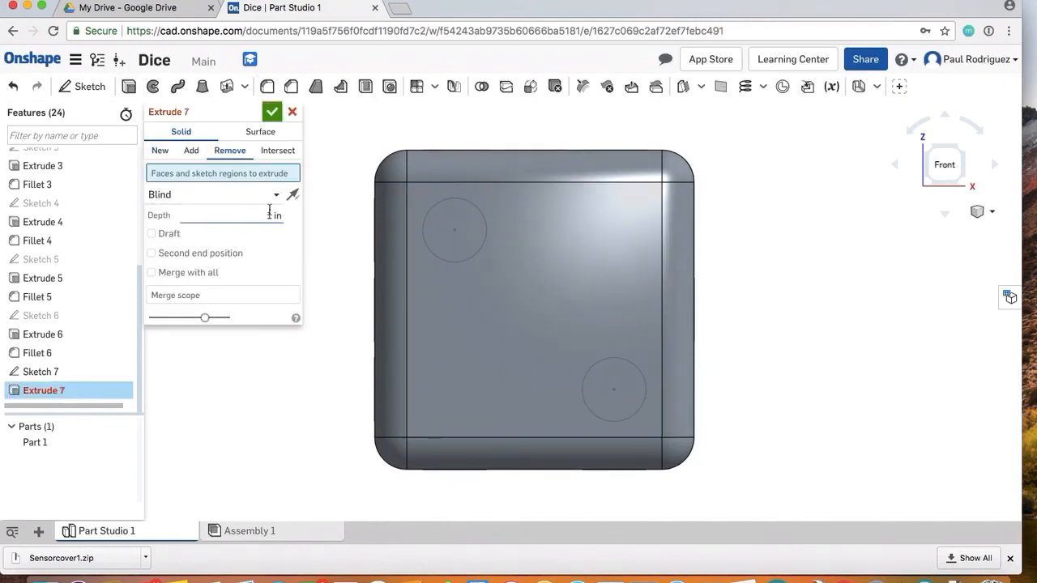
left_click(270, 213)
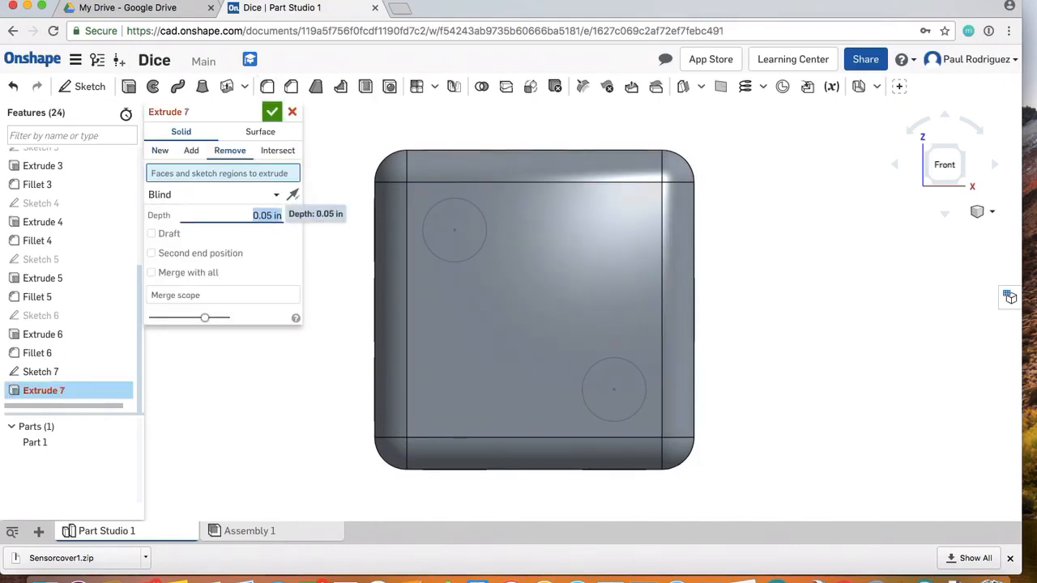
left_click(450, 236)
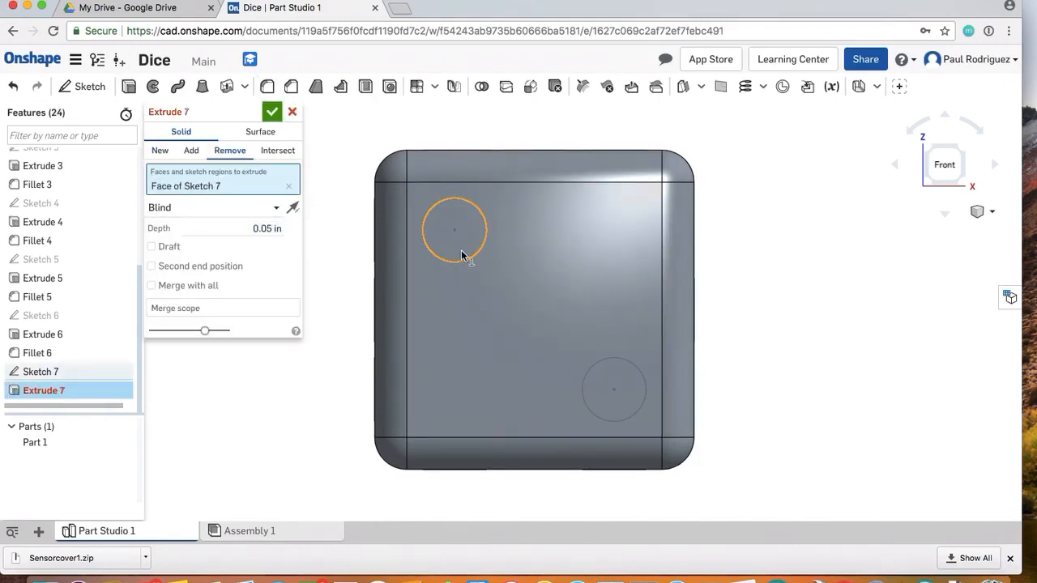
left_click(604, 391)
left_click(272, 113)
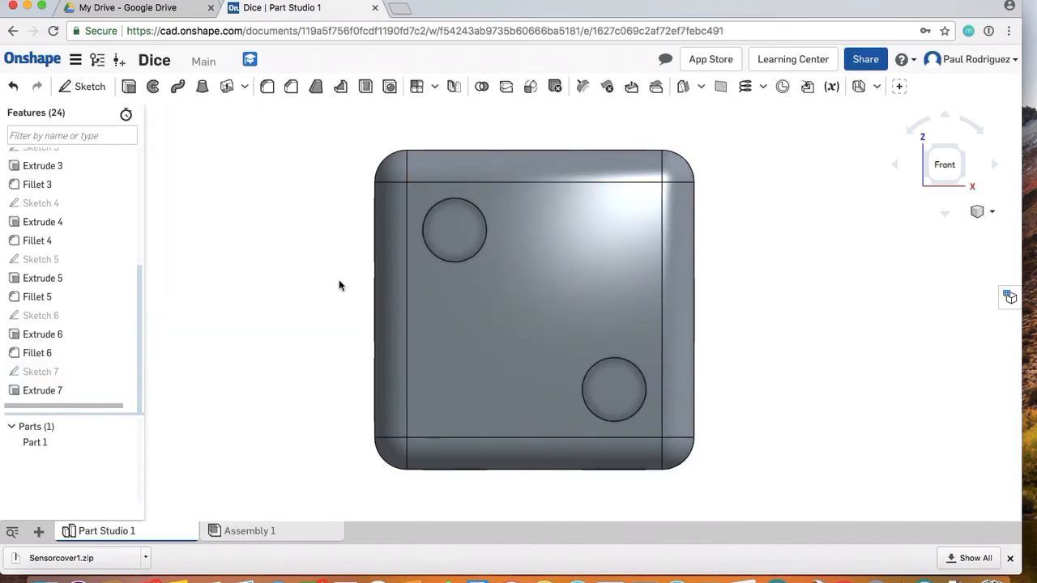
Fillet the floor edges of the two pips on the front face with a 0.05 in radius.
right_click_drag(340, 280, 324, 203)
left_click(267, 86)
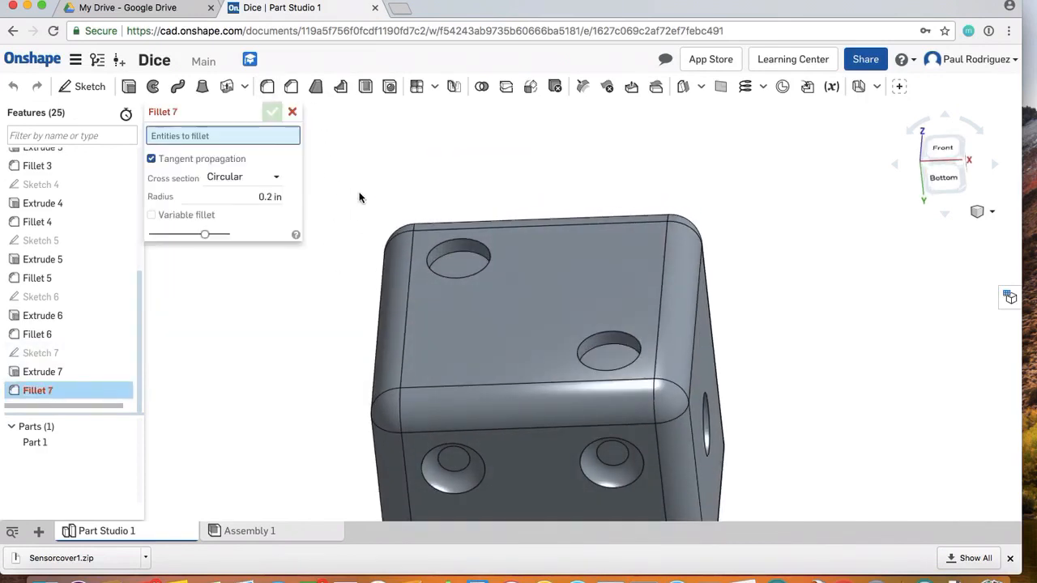
left_click(273, 197)
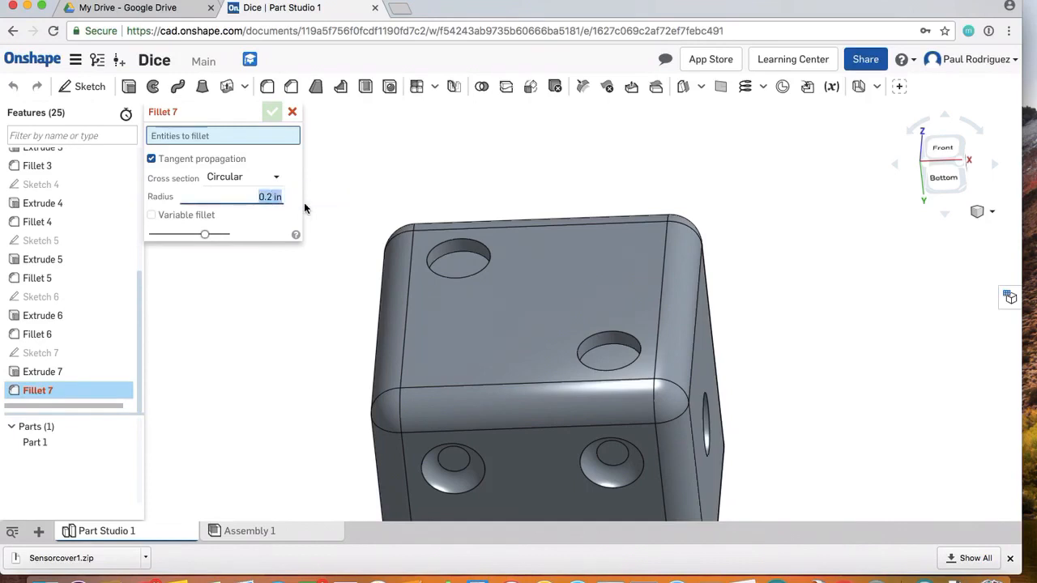
left_click(266, 197)
left_click(454, 254)
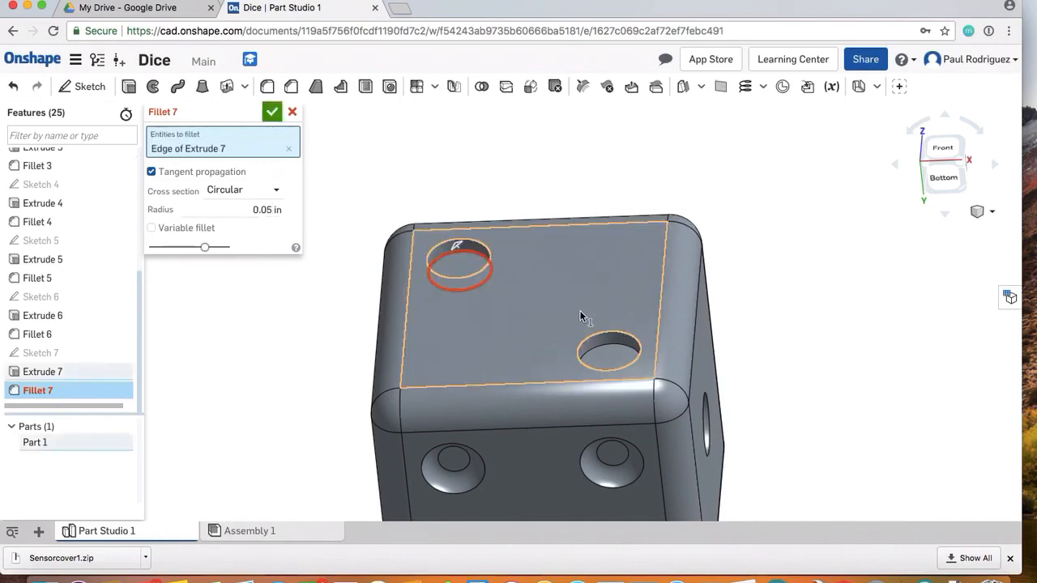
left_click(597, 351)
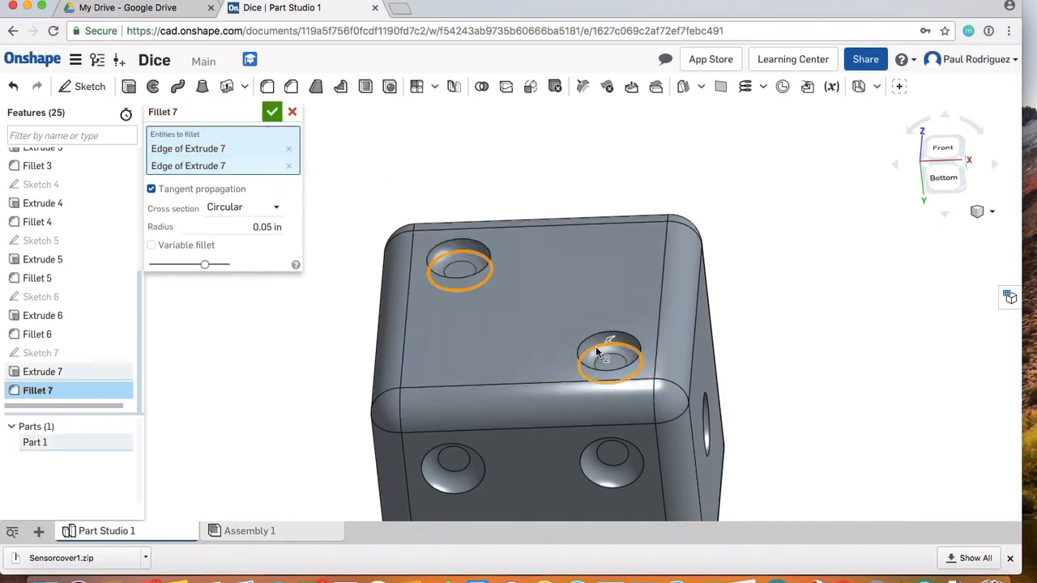
left_click(269, 112)
right_click_drag(475, 366, 448, 402)
scroll(513, 390, "down", 5)
scroll(391, 347, "down", 4)
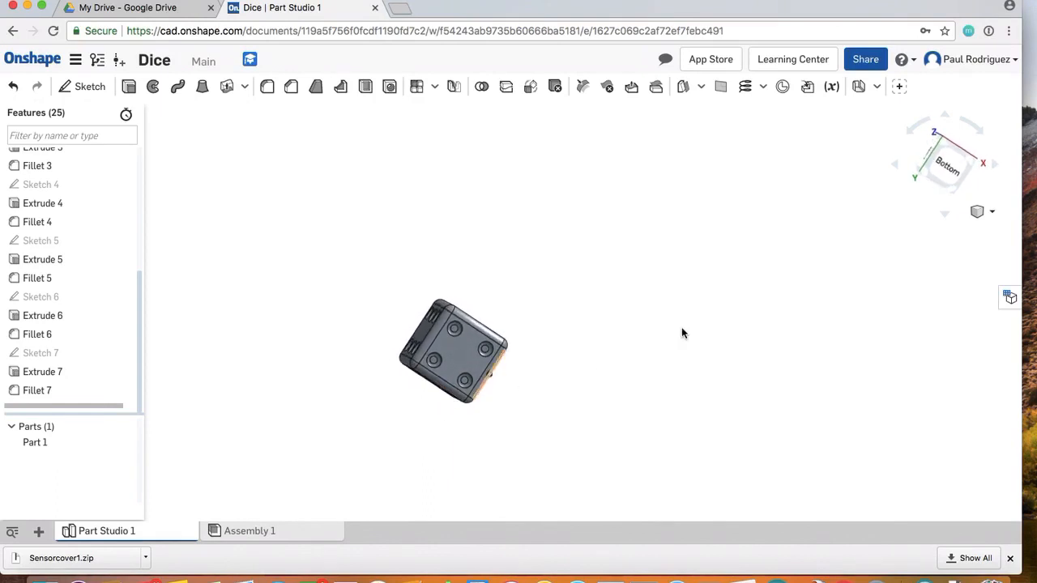
left_click(940, 162)
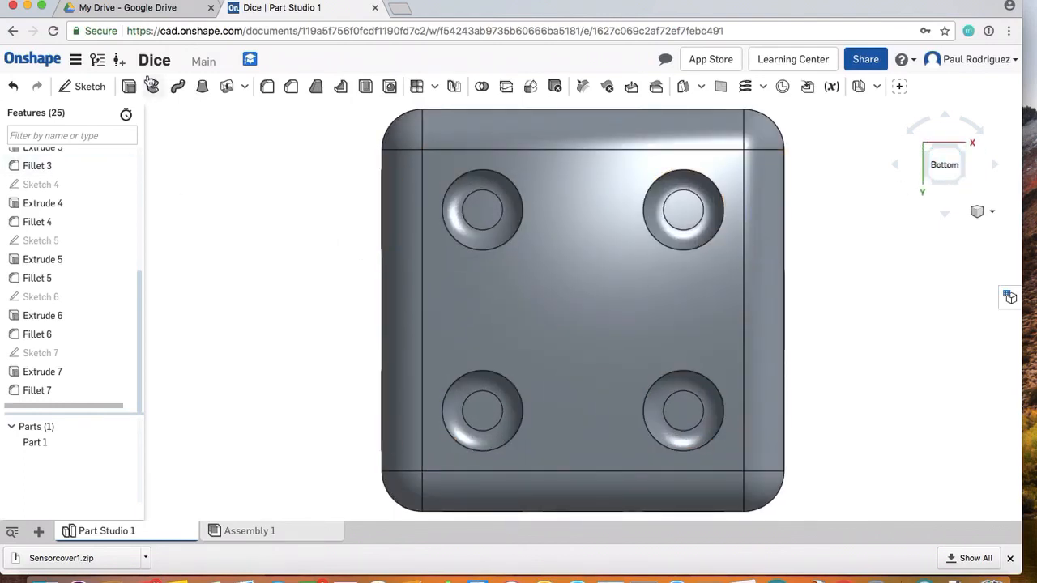
left_click_drag(498, 4, 479, 12)
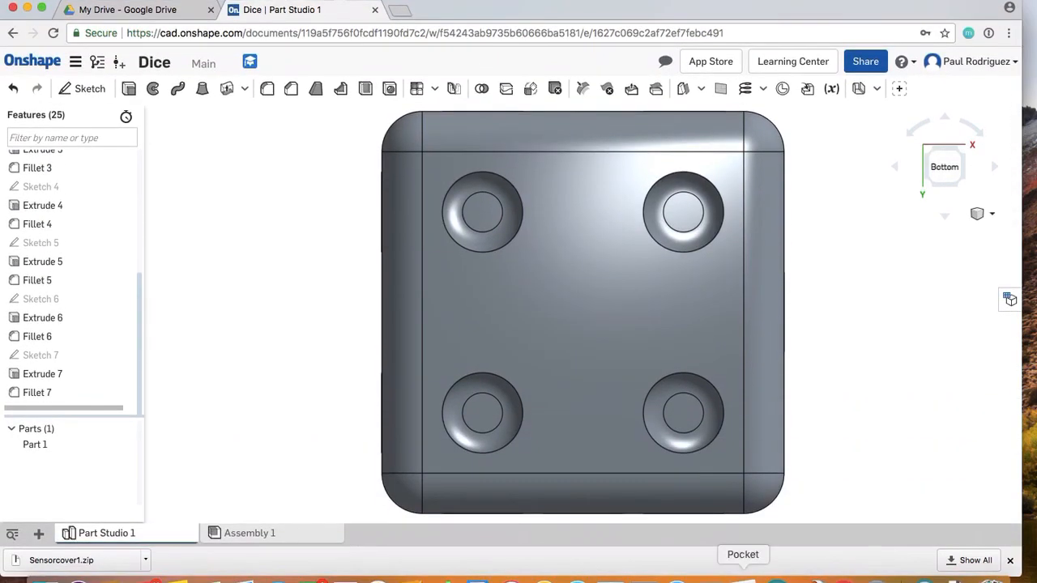
right_click(878, 578)
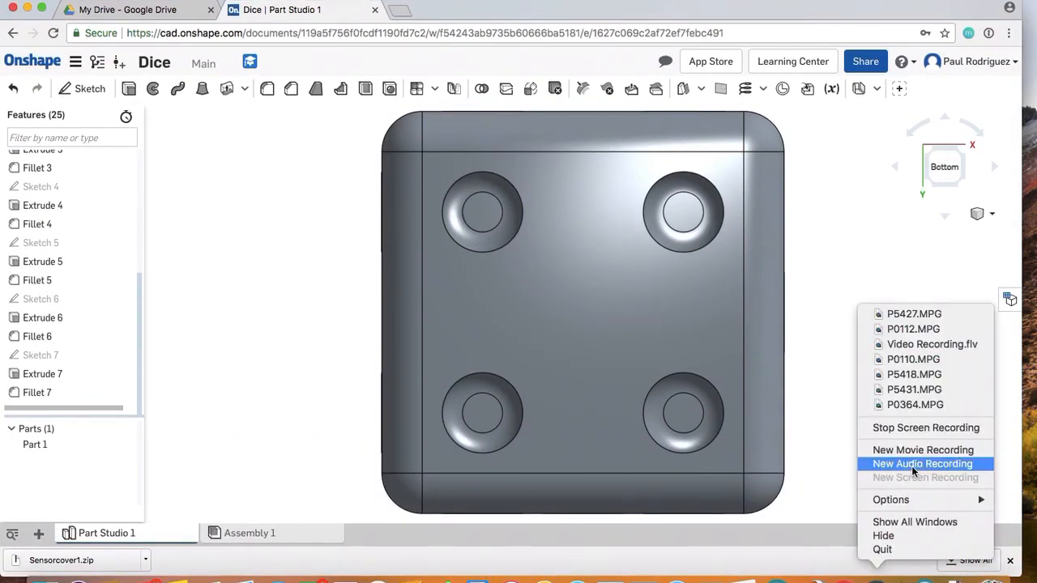